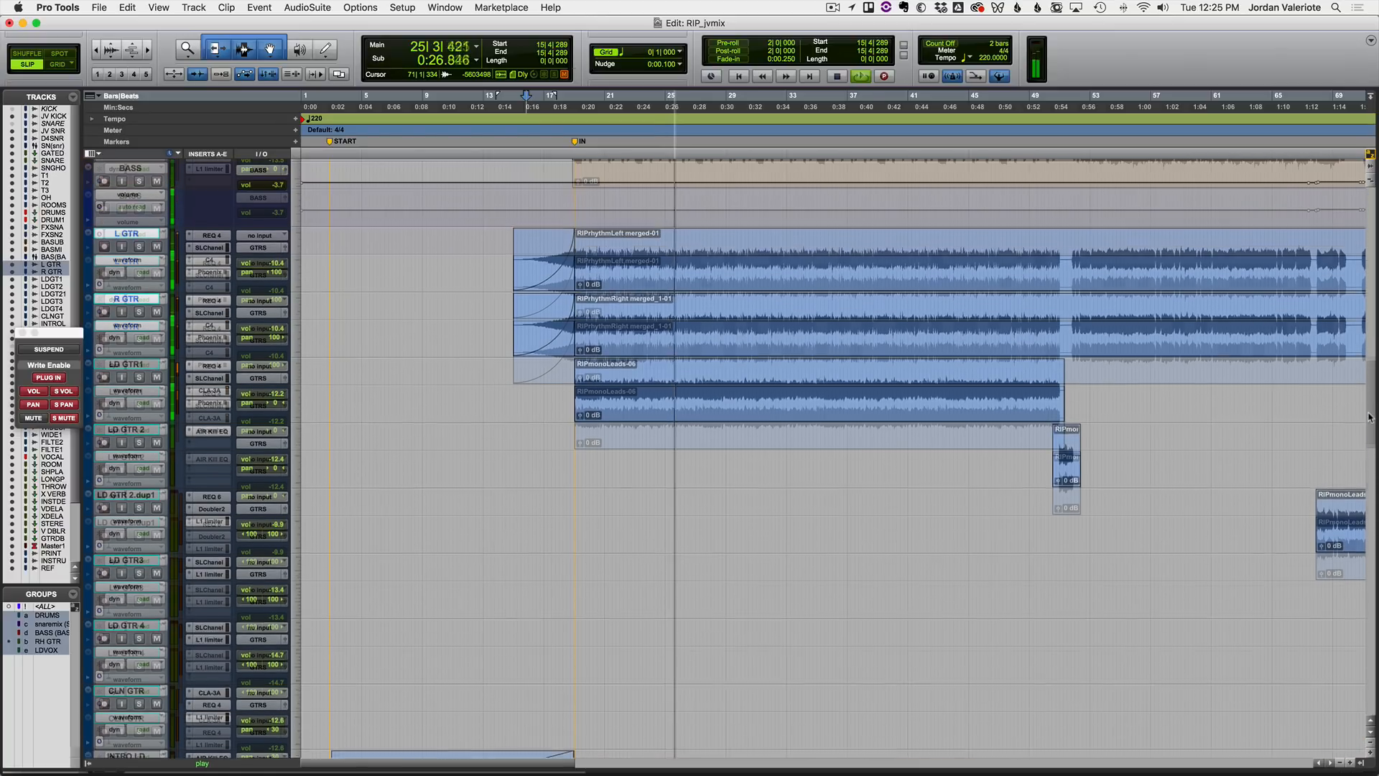
Look over the channel strips in the mix window, return to the edit window and play the session.
key("super+equal")
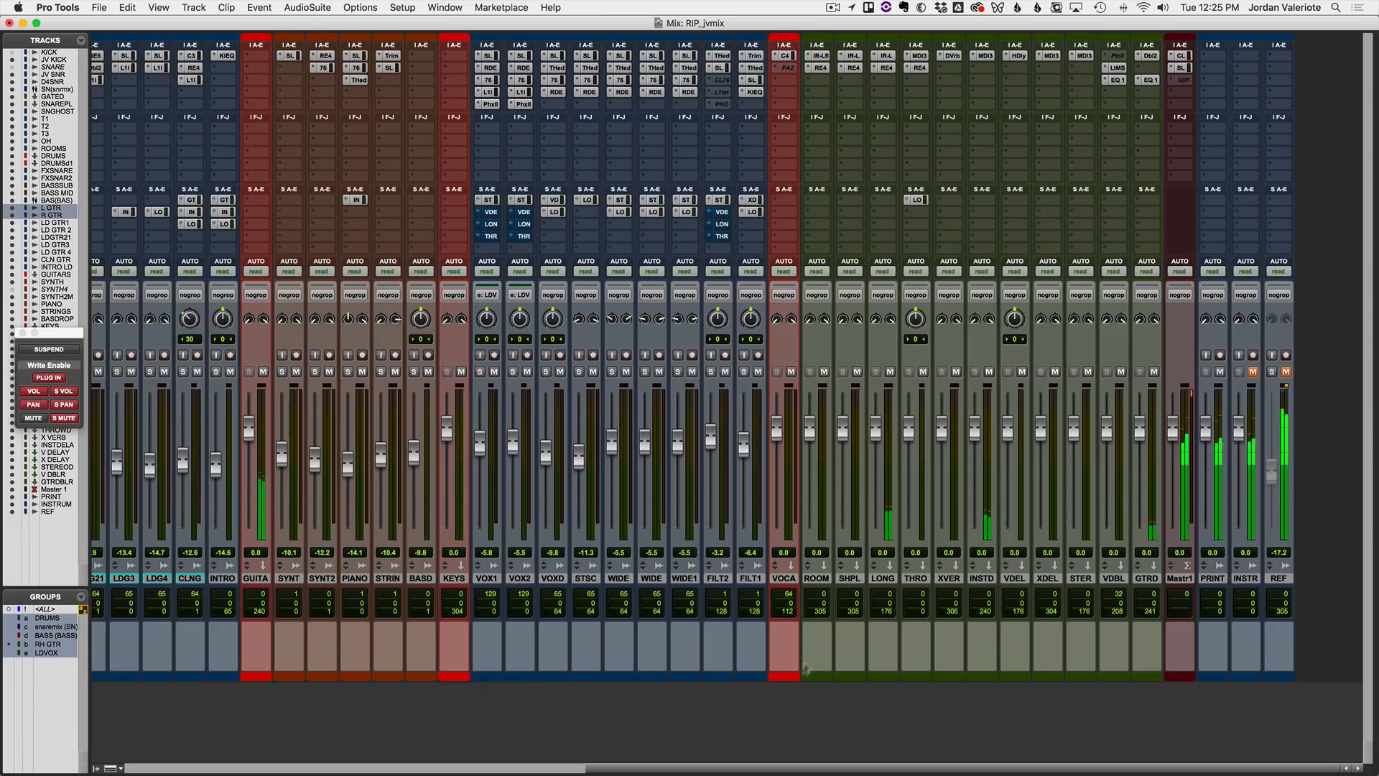
scroll(757, 707, "left", 10)
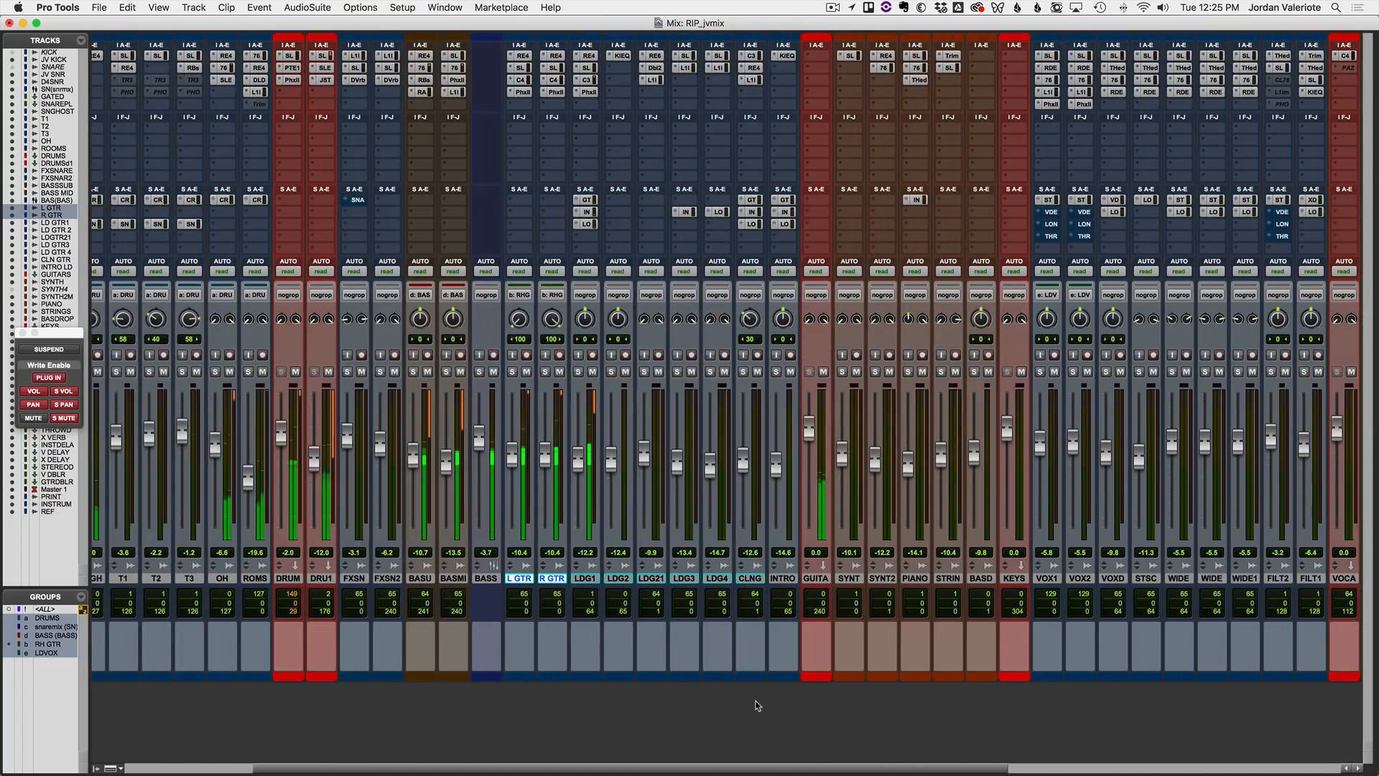
scroll(756, 706, "left", 3)
key("super+equal")
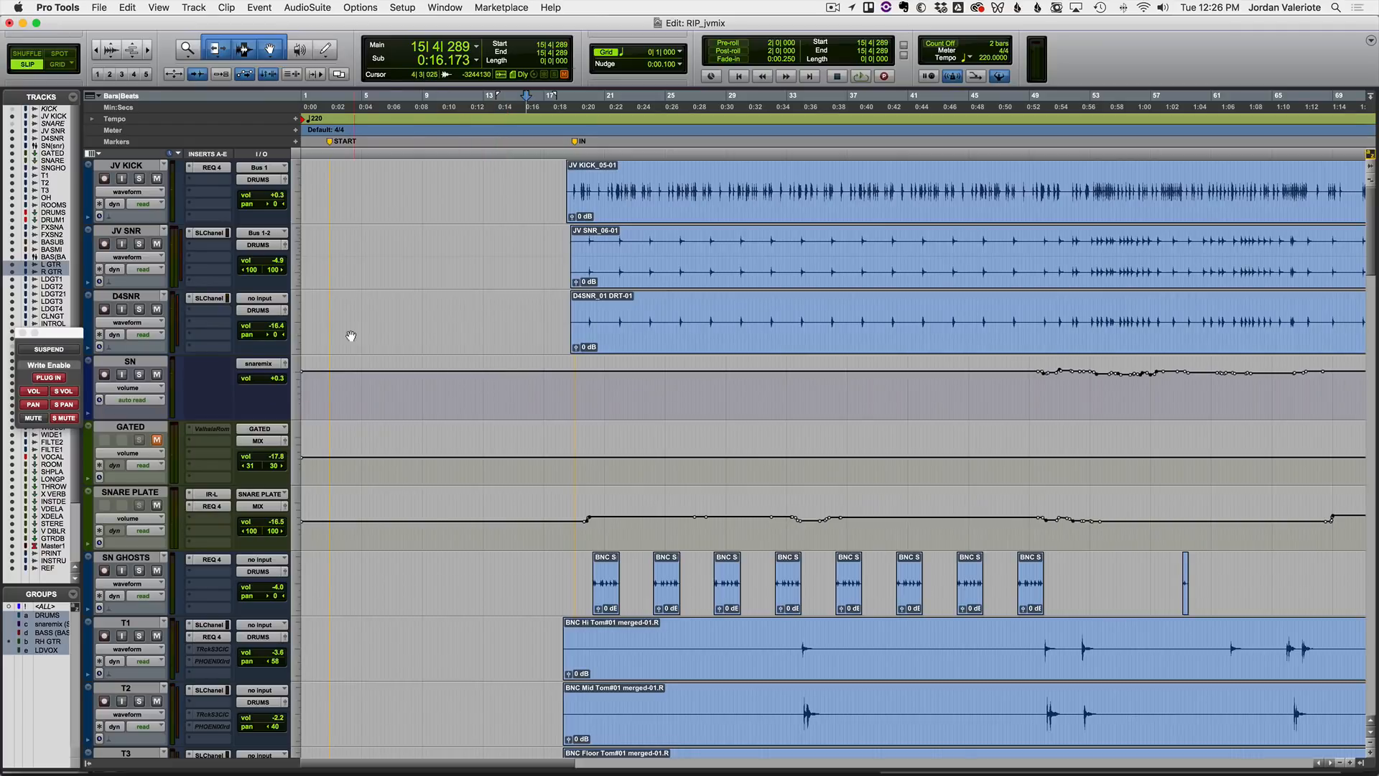
key("space")
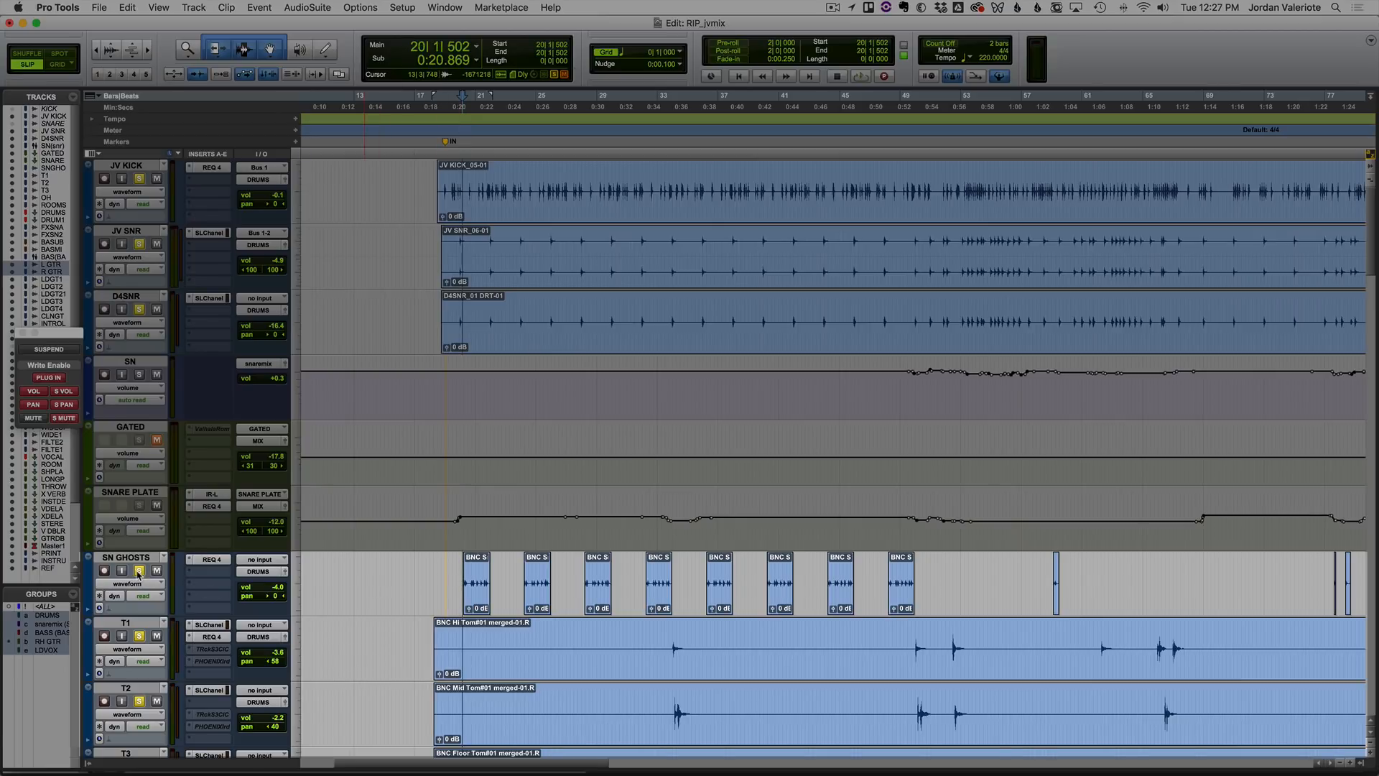
Extend the first SN GHOSTS clip over the clips that follow to expose its trimmed audio, and undo each extension.
left_click_drag(488, 572, 550, 574)
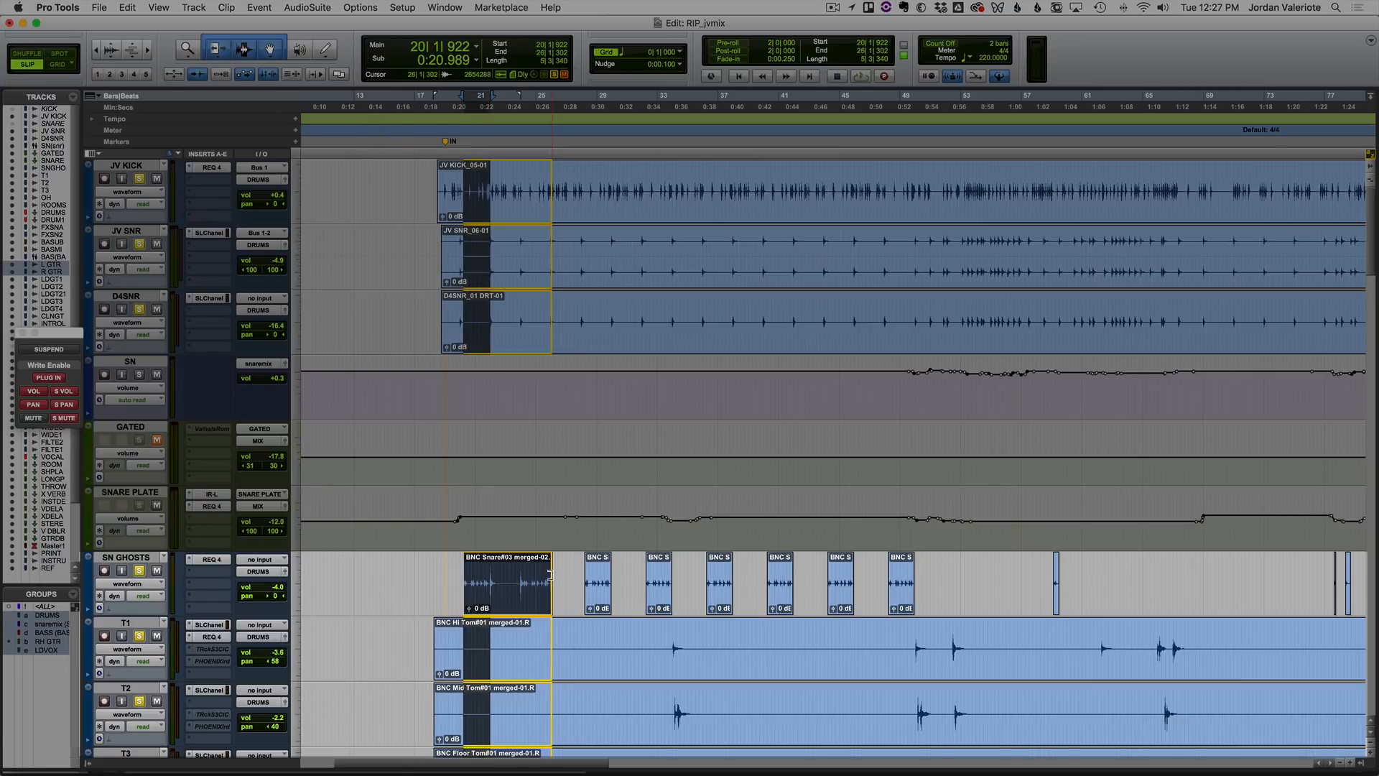
key("super+z")
left_click(445, 581)
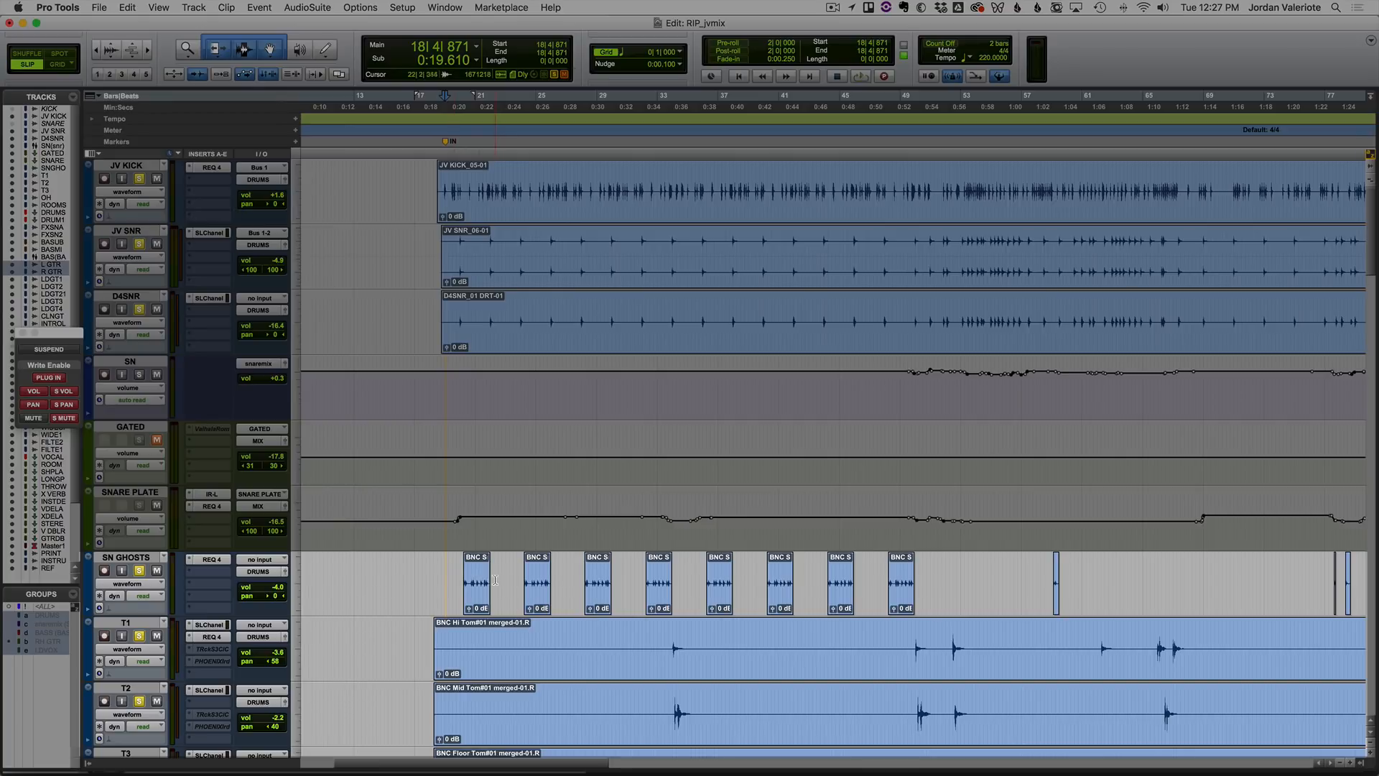
left_click_drag(488, 579, 1037, 580)
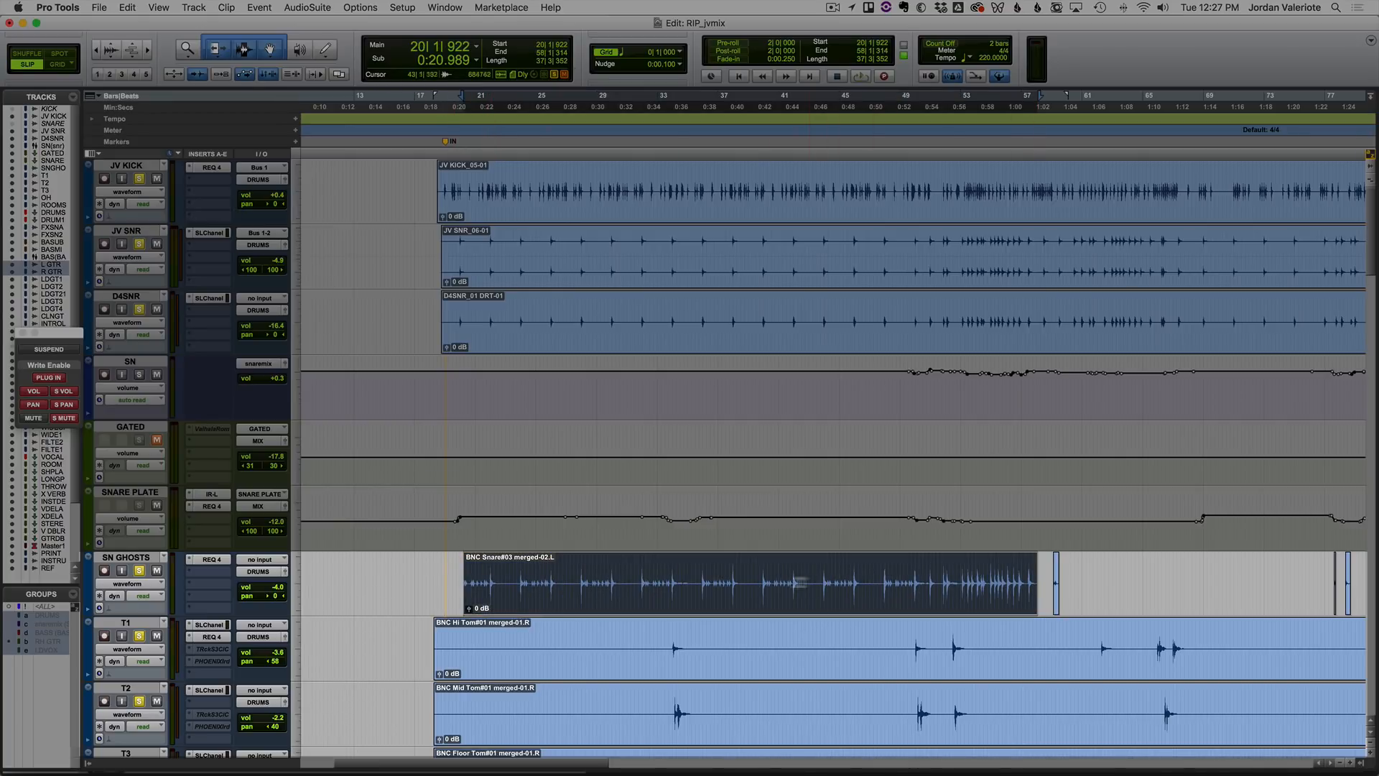
key("super+z")
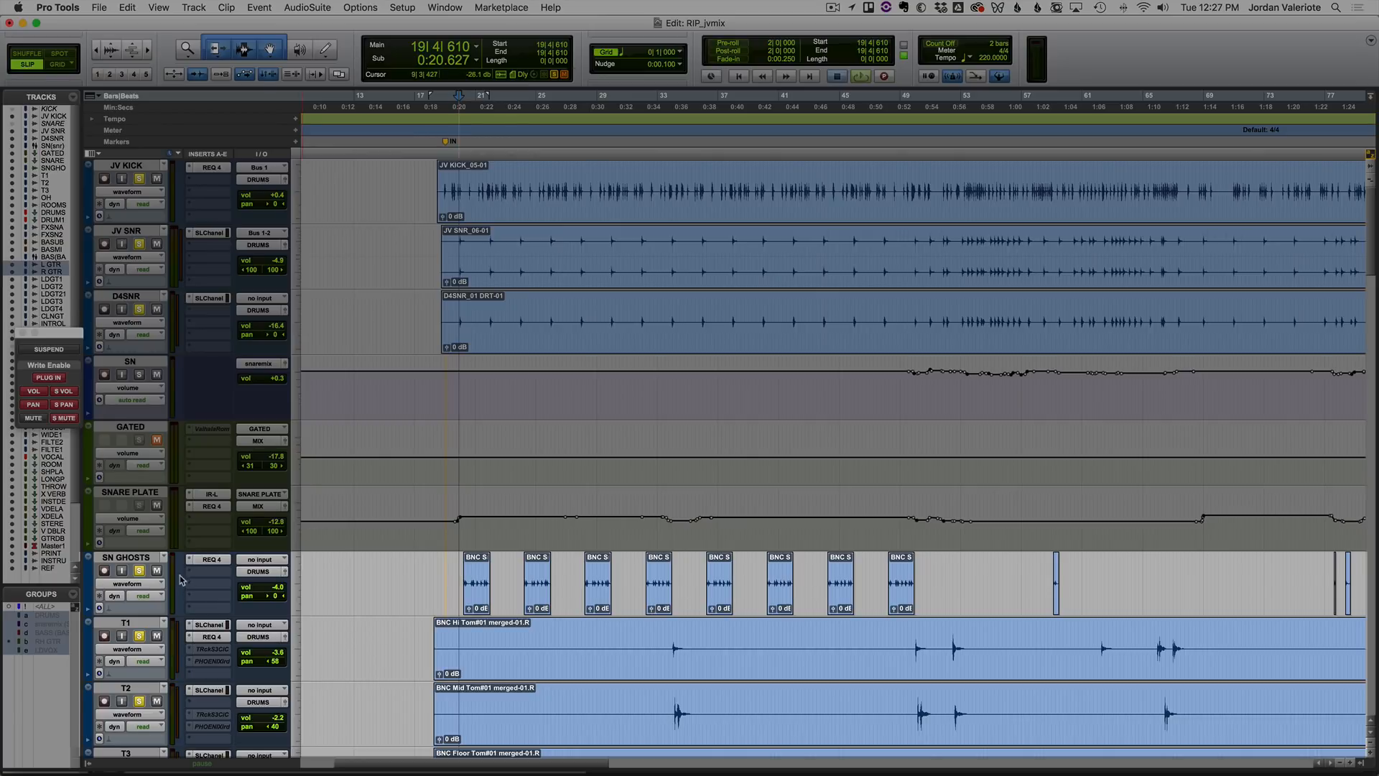
Play the soloed drum tracks from bar 19, stop near bar 25 and point out the snare hits on JV SNR.
key("space")
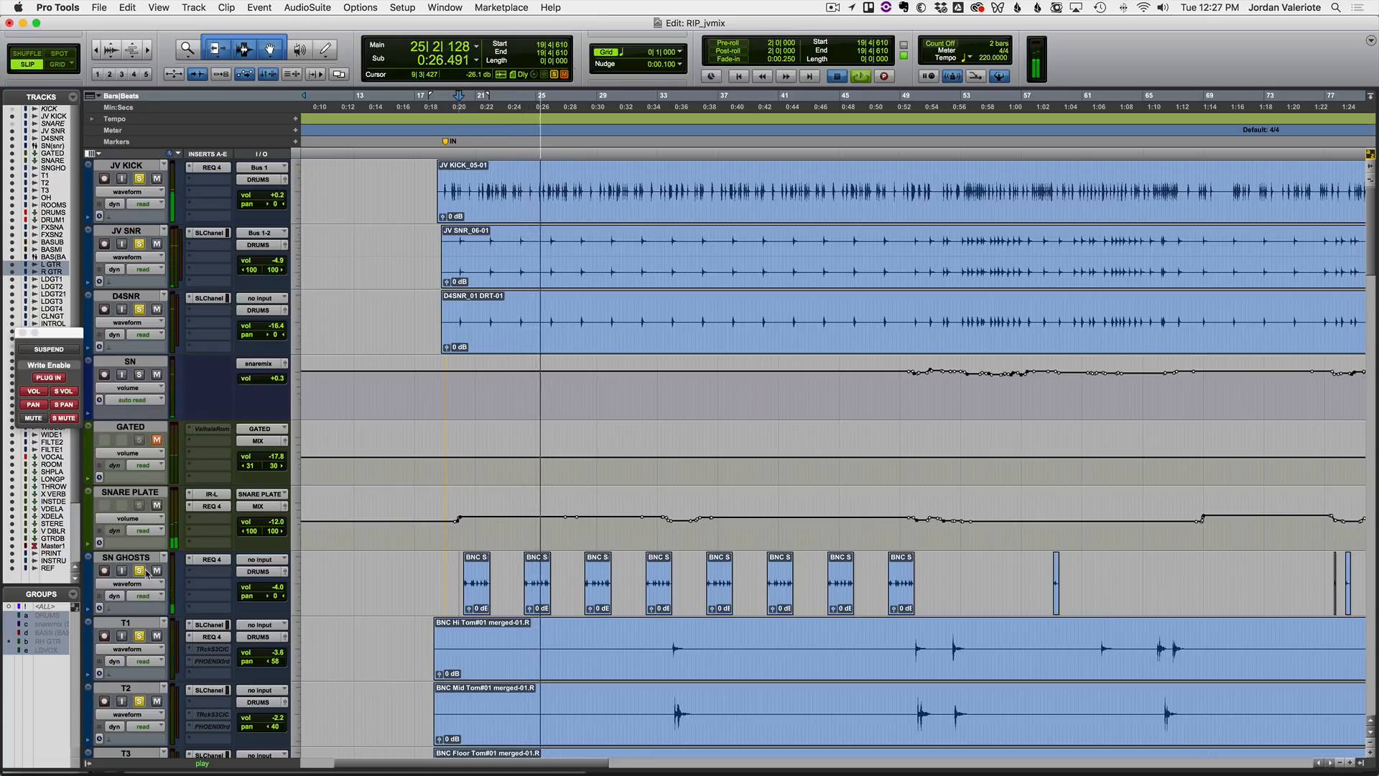
key("space")
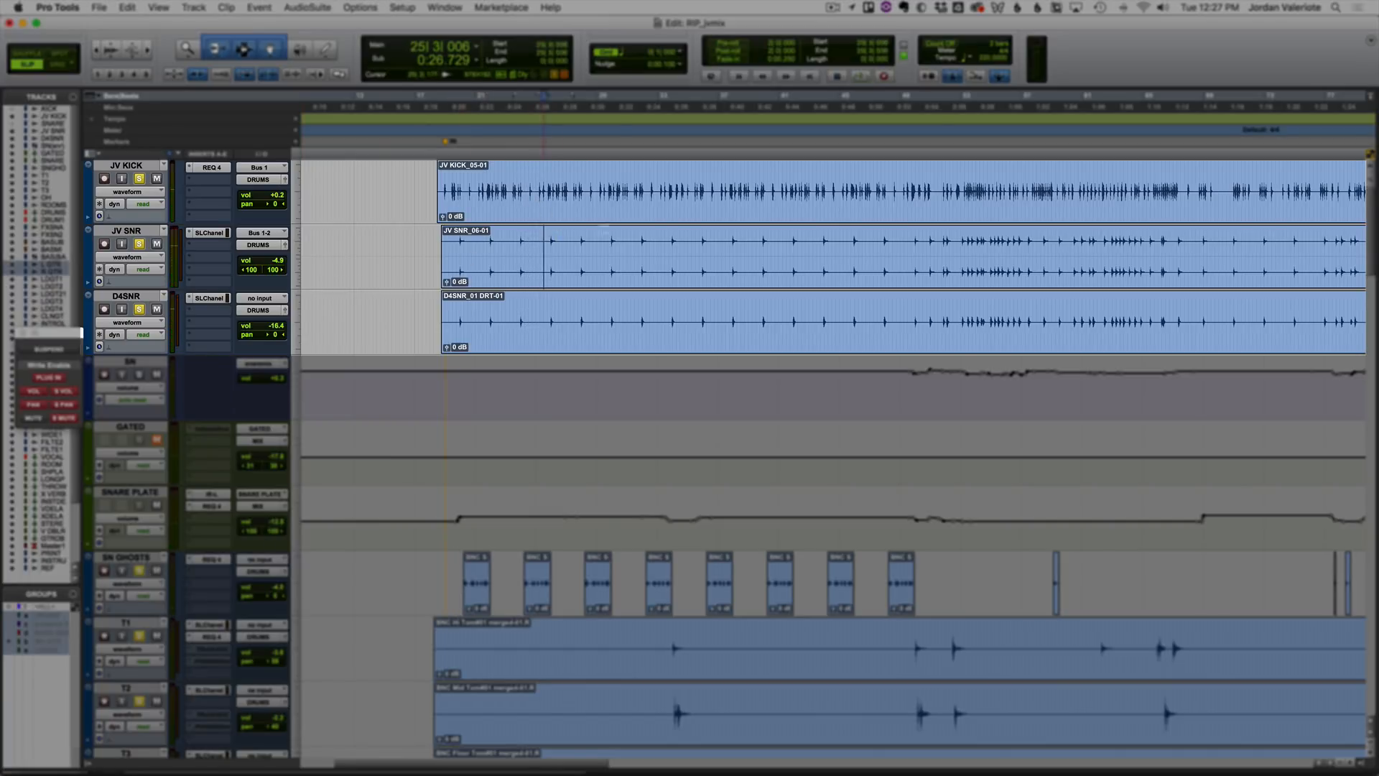
left_click_drag(544, 237, 626, 236)
left_click(611, 239)
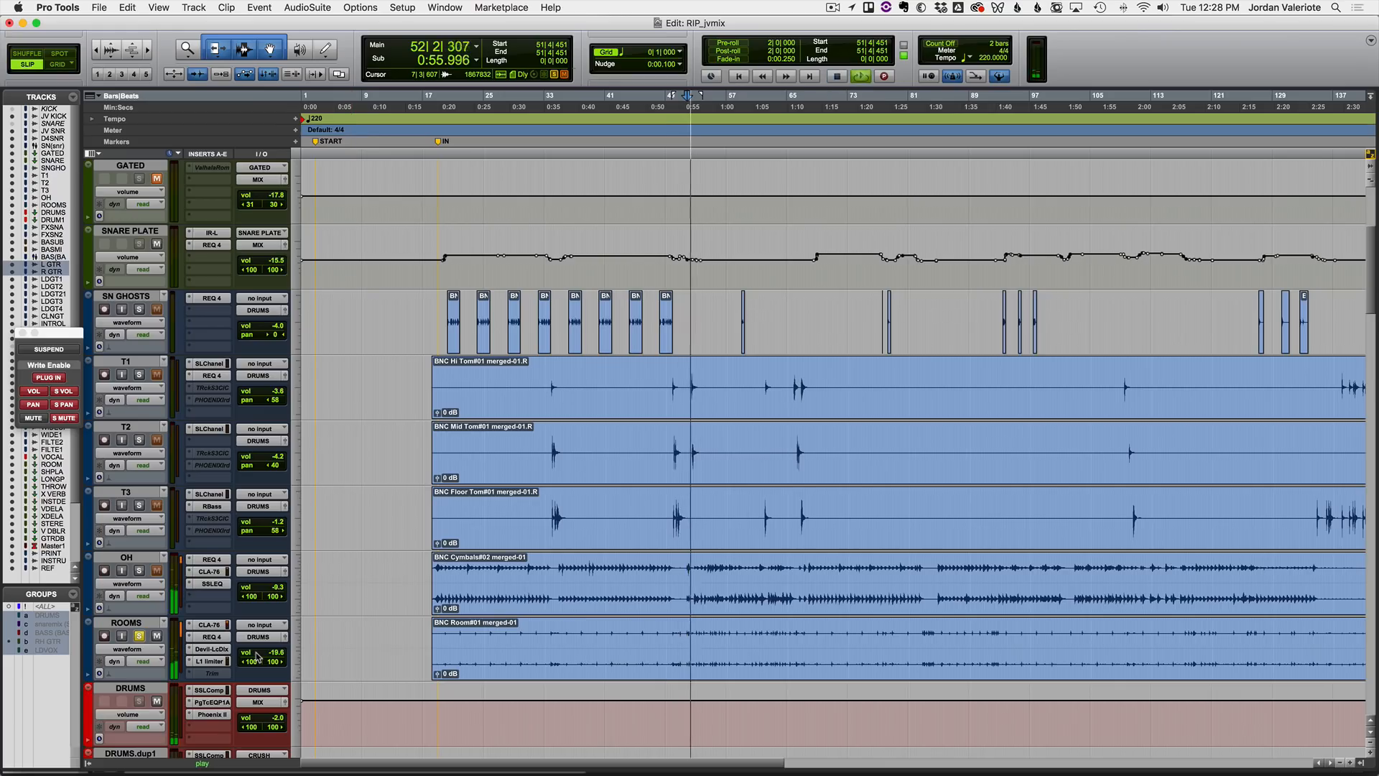
Check the ROOMS track's volume and listen to the soloed BASS SUB and BASS MID tracks.
left_click_drag(256, 655, 257, 650)
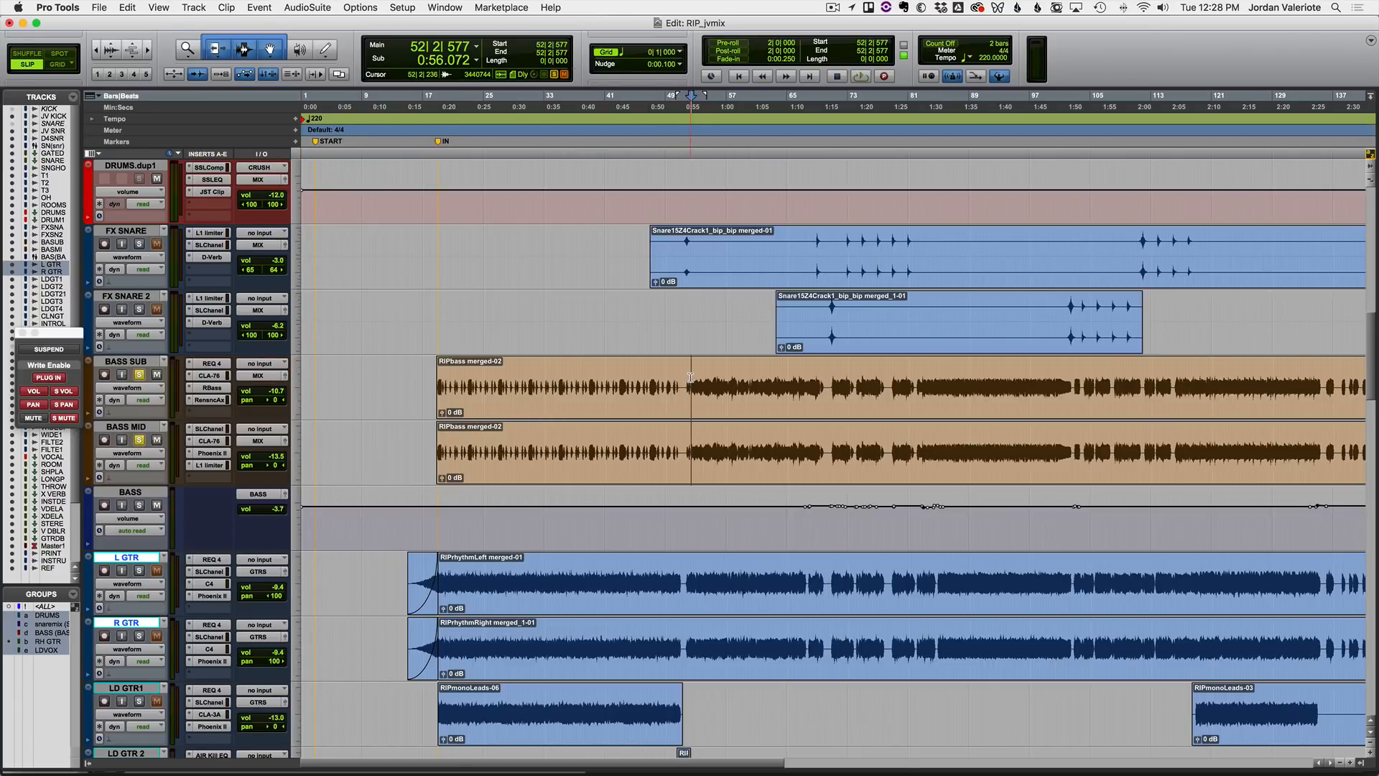
scroll(195, 245, "up", 4)
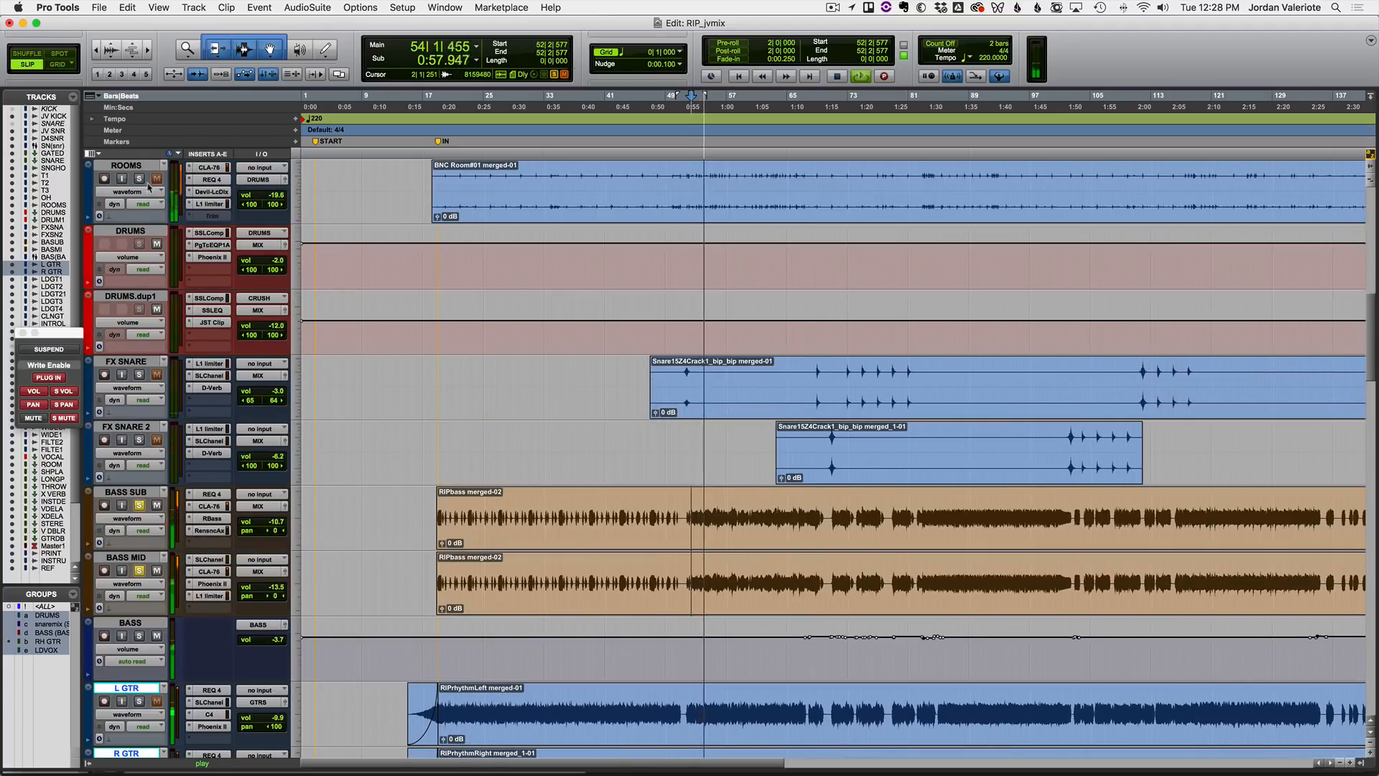
scroll(144, 181, "down", 4)
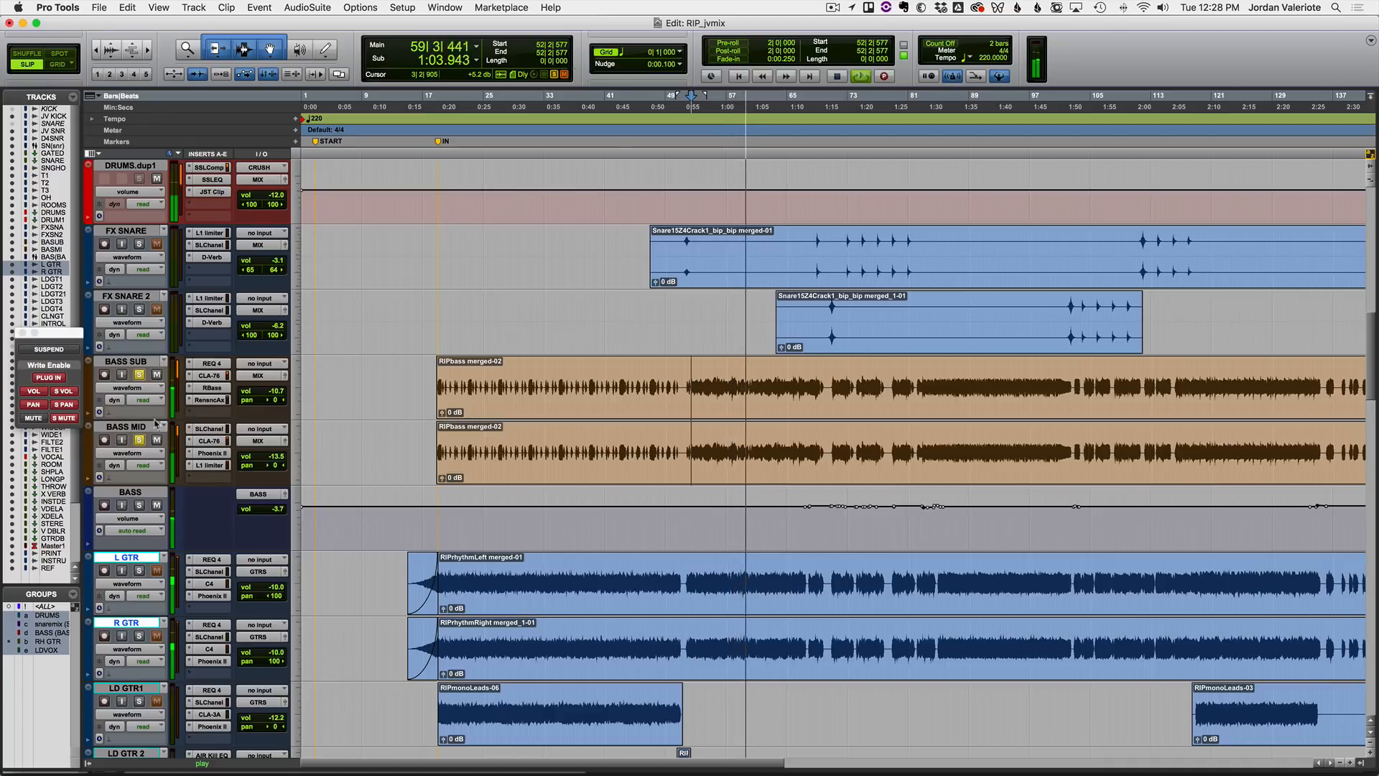
key("space")
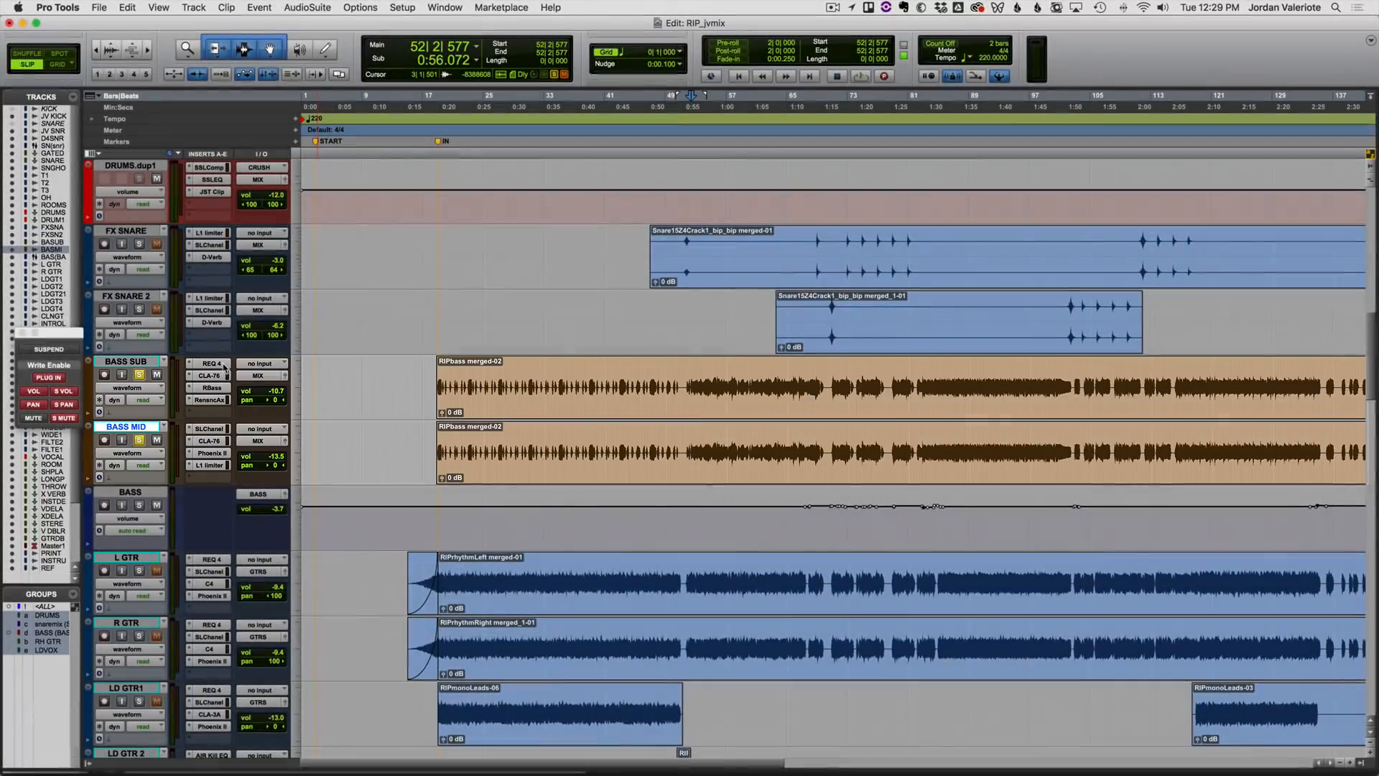
Inspect the REQ 4 equalizer on BASS SUB and the SSLChannel plug-in on BASS MID.
left_click(212, 364)
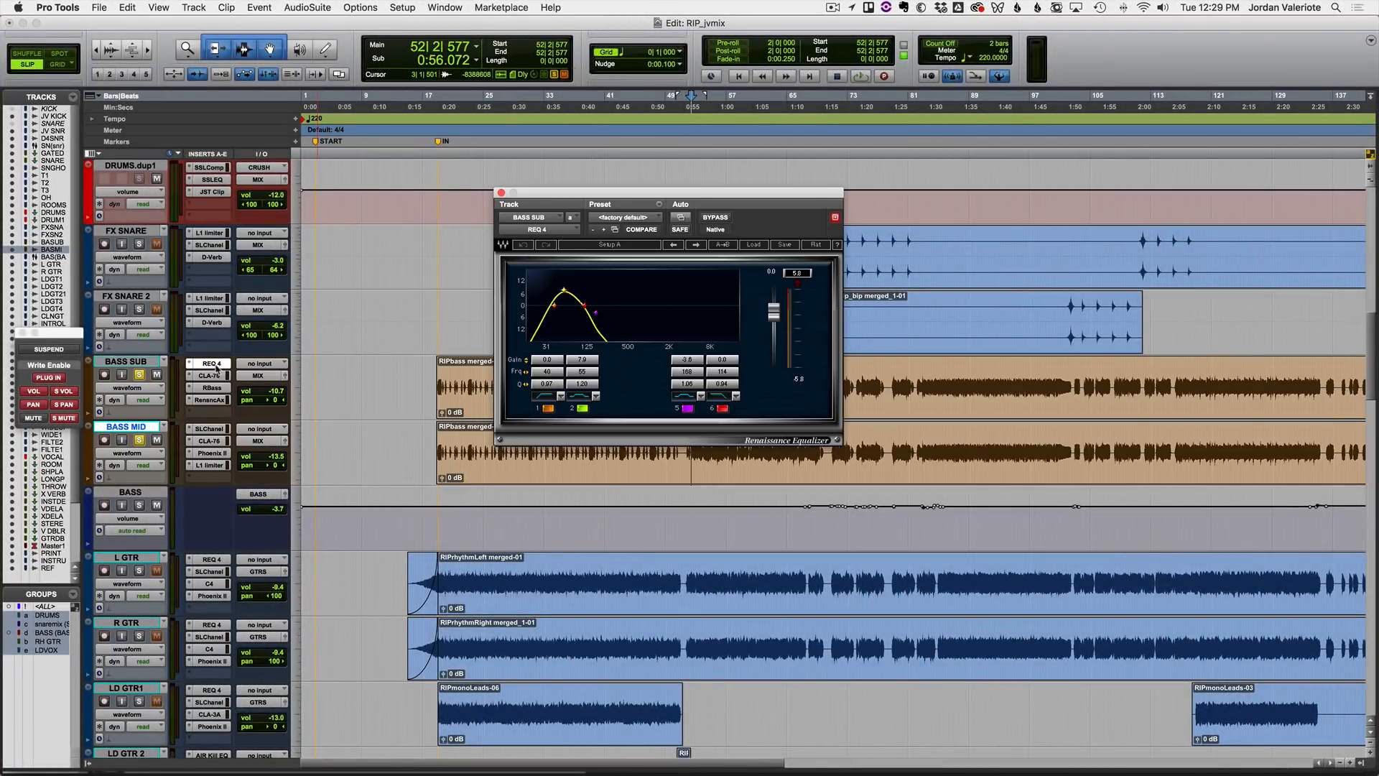
left_click(214, 363)
left_click(209, 429)
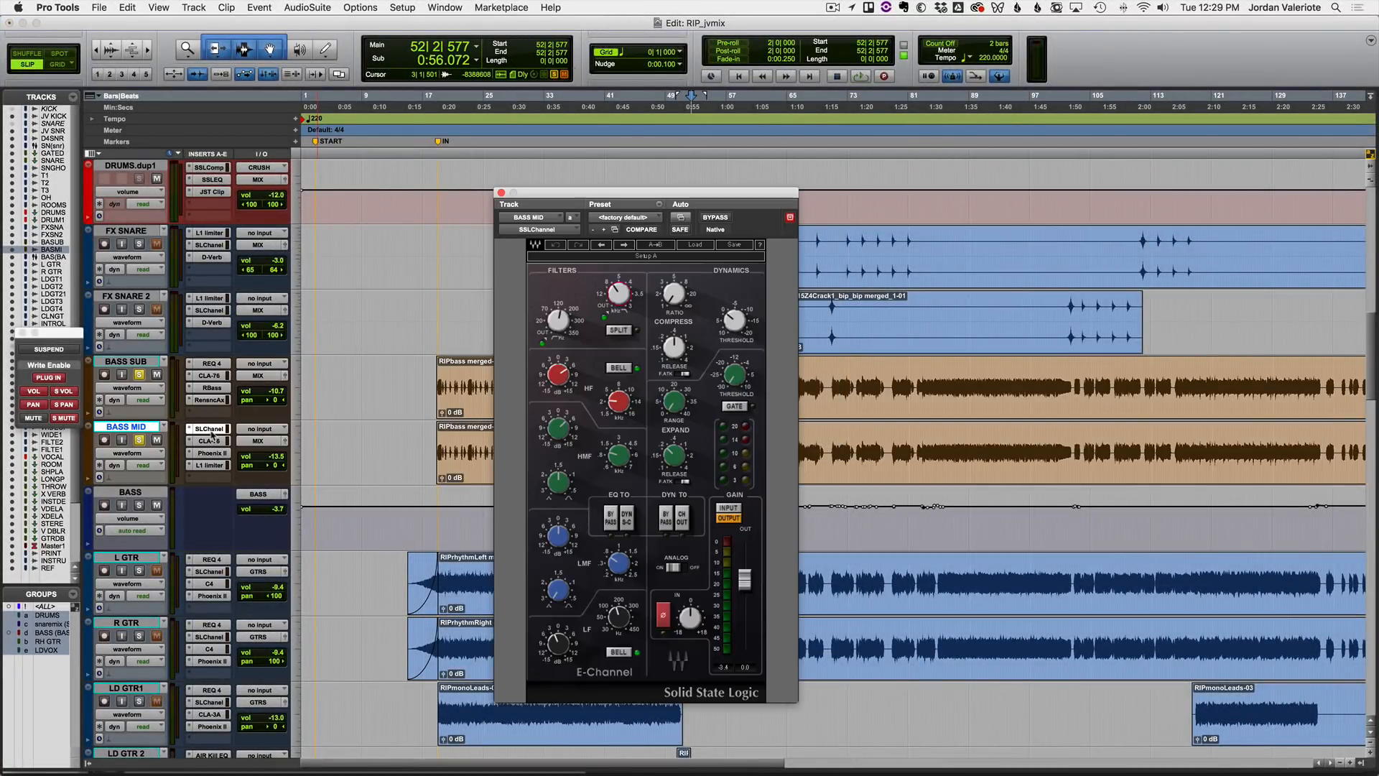
left_click(213, 431)
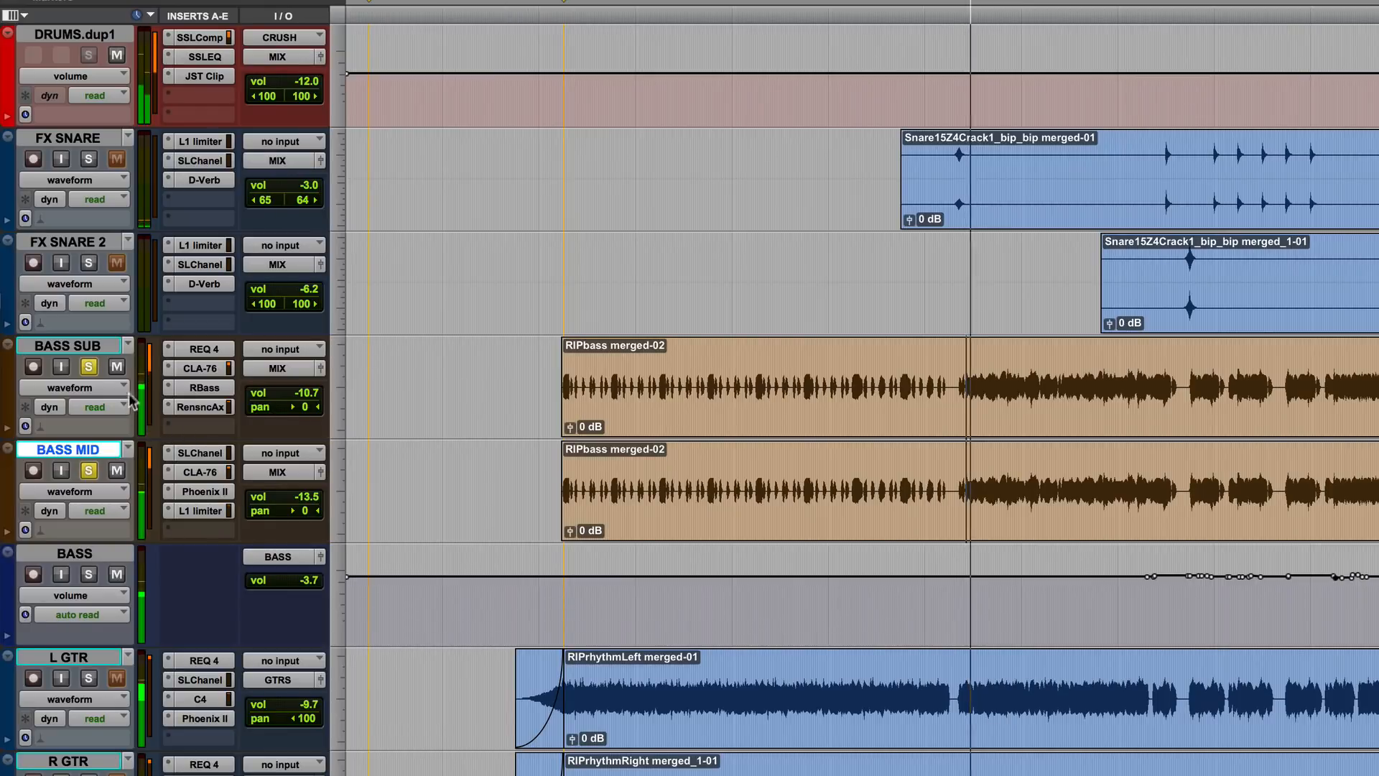
Take the ROOMS track out of solo and compare the two bass layers by toggling their mutes during playback.
scroll(132, 400, "up", 3)
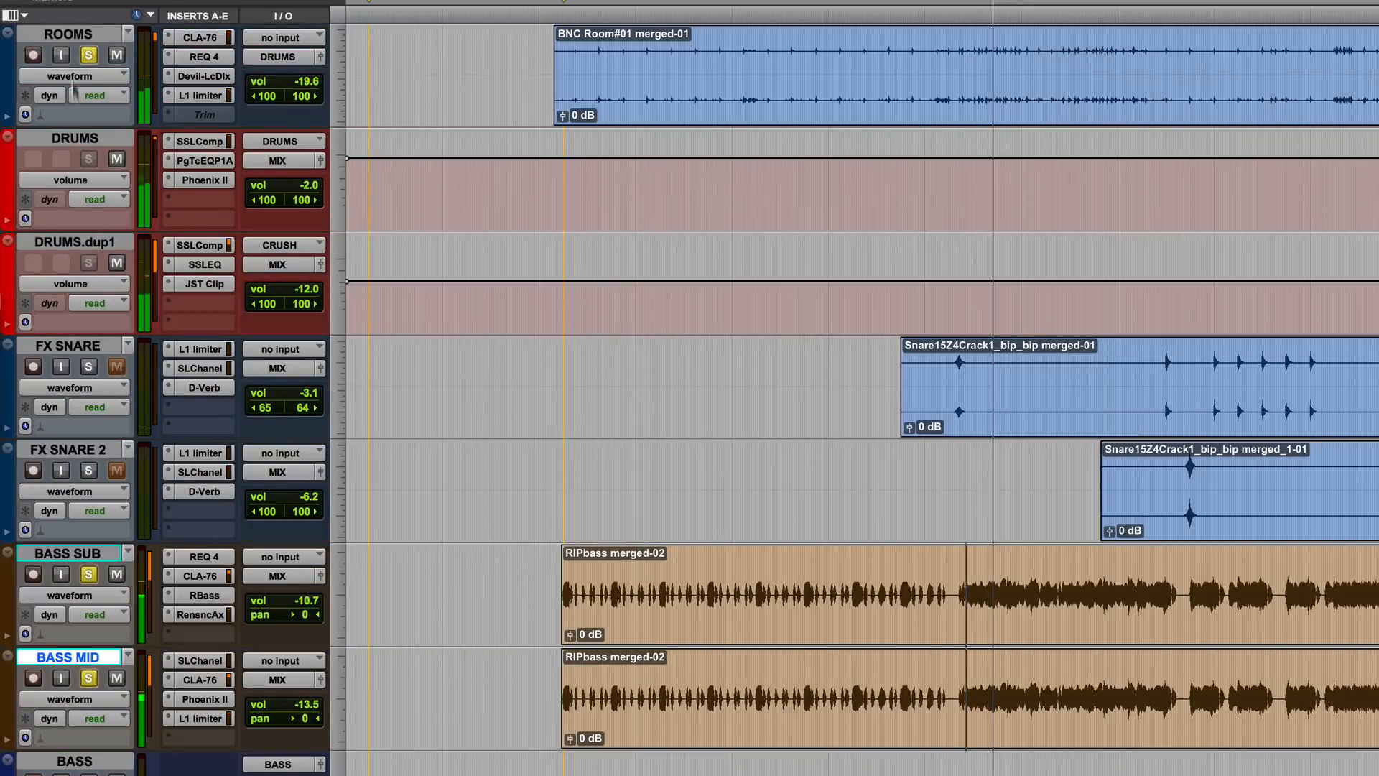
left_click(89, 54)
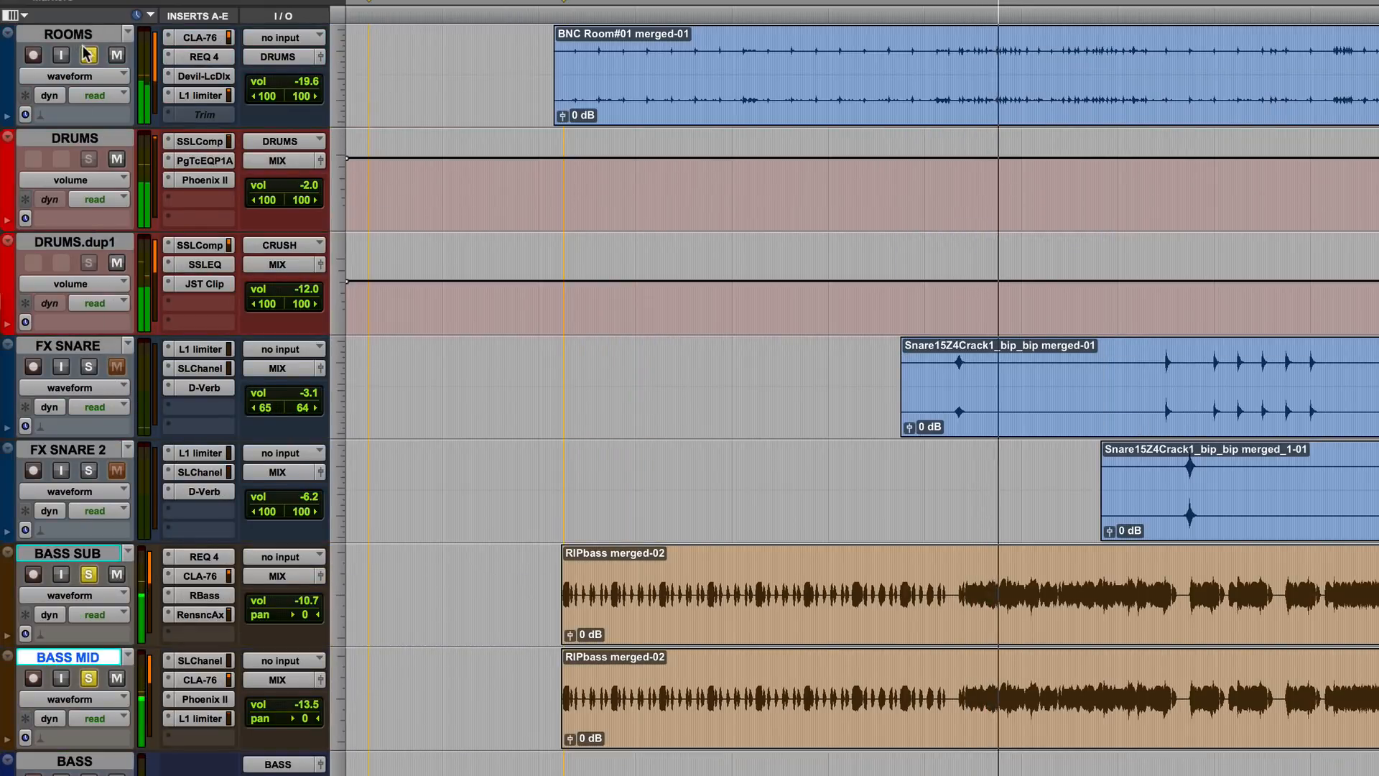
left_click(117, 575)
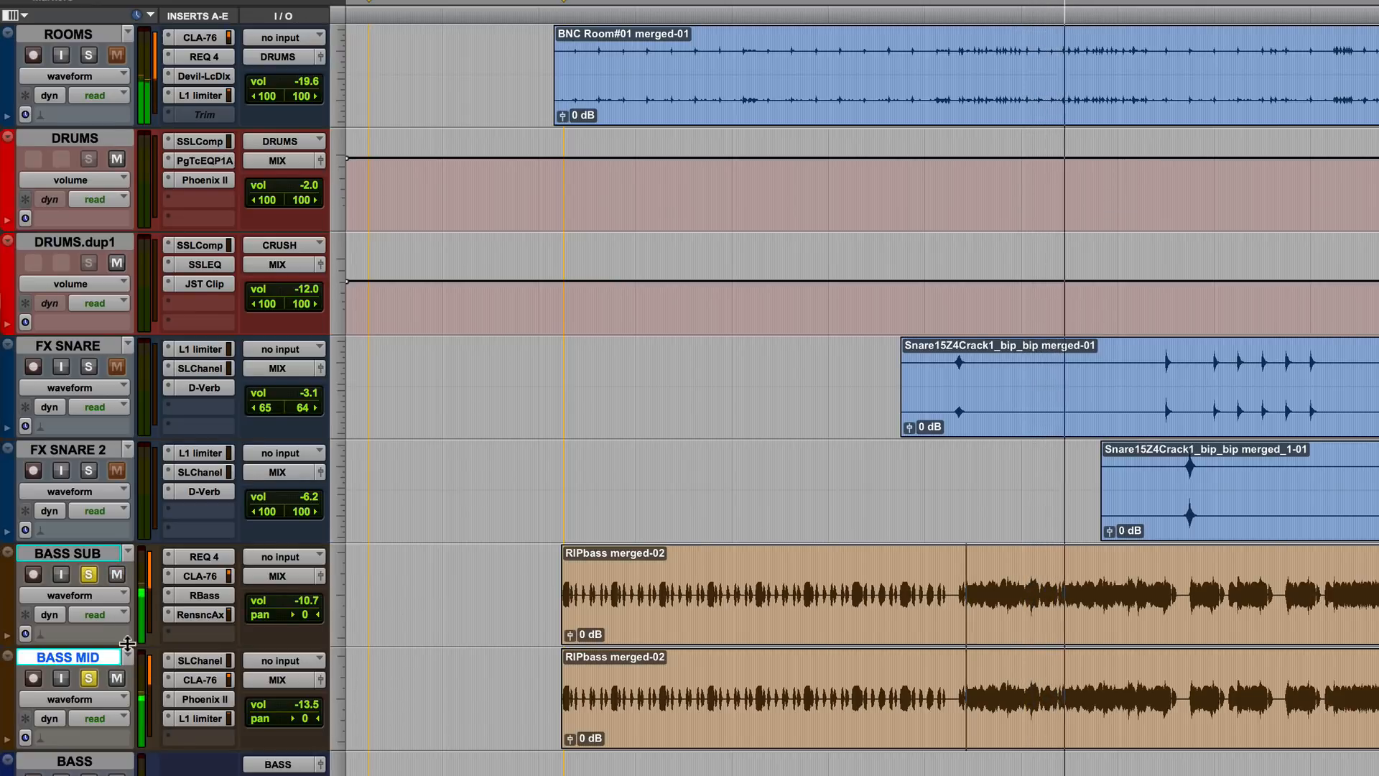
left_click(114, 681)
left_click(112, 684)
Compare the guitars with and without bass by toggling the BASS master's mute, leaving it unmuted, and clear all solos.
scroll(609, 720, "right", 8)
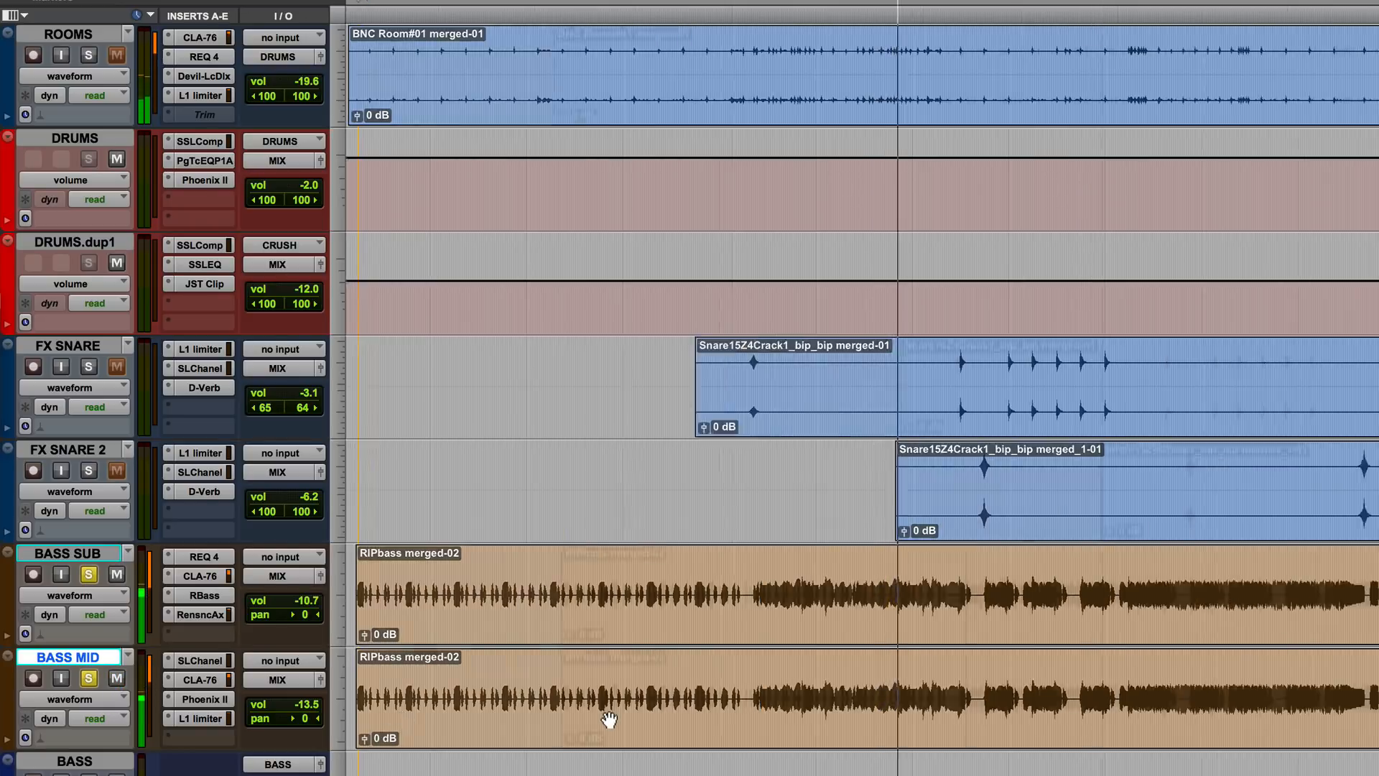
scroll(730, 704, "down", 2)
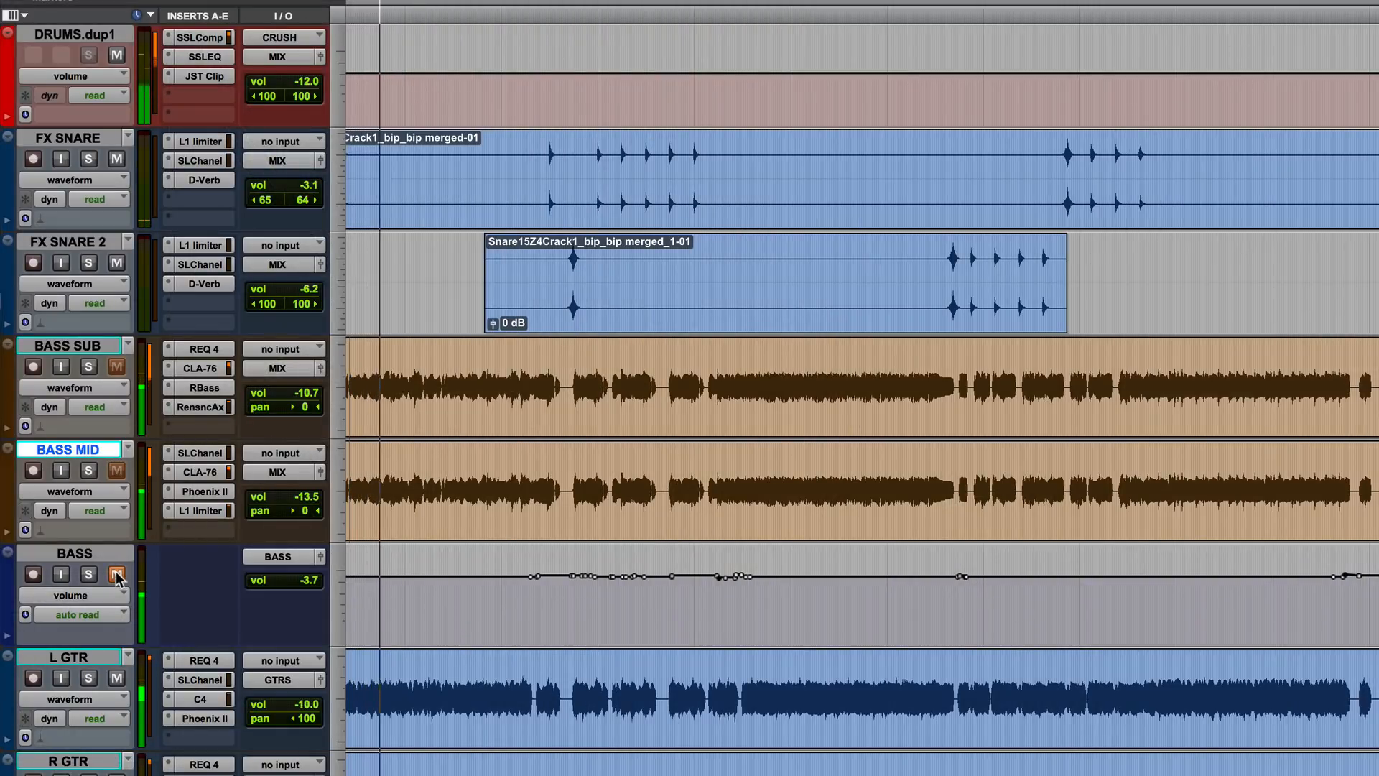
left_click(118, 575)
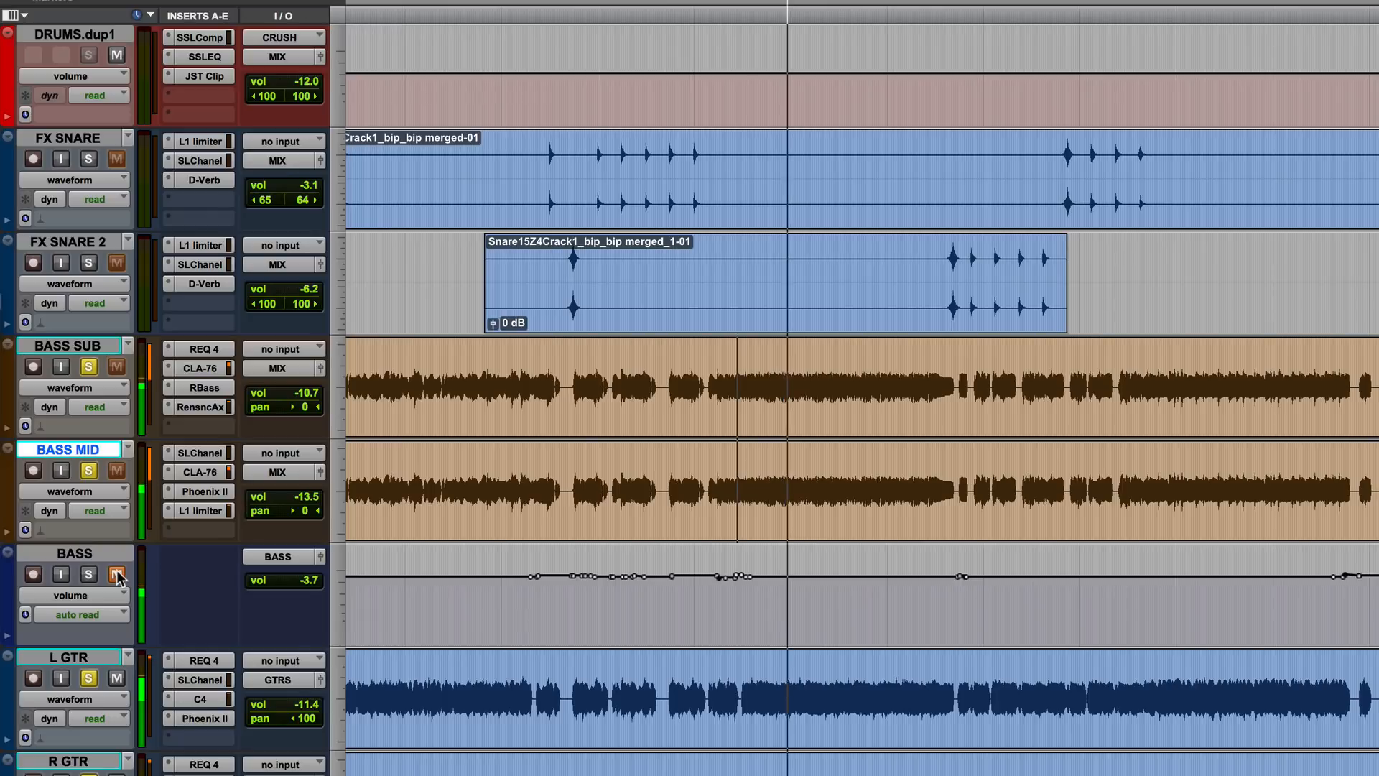
left_click(375, 370)
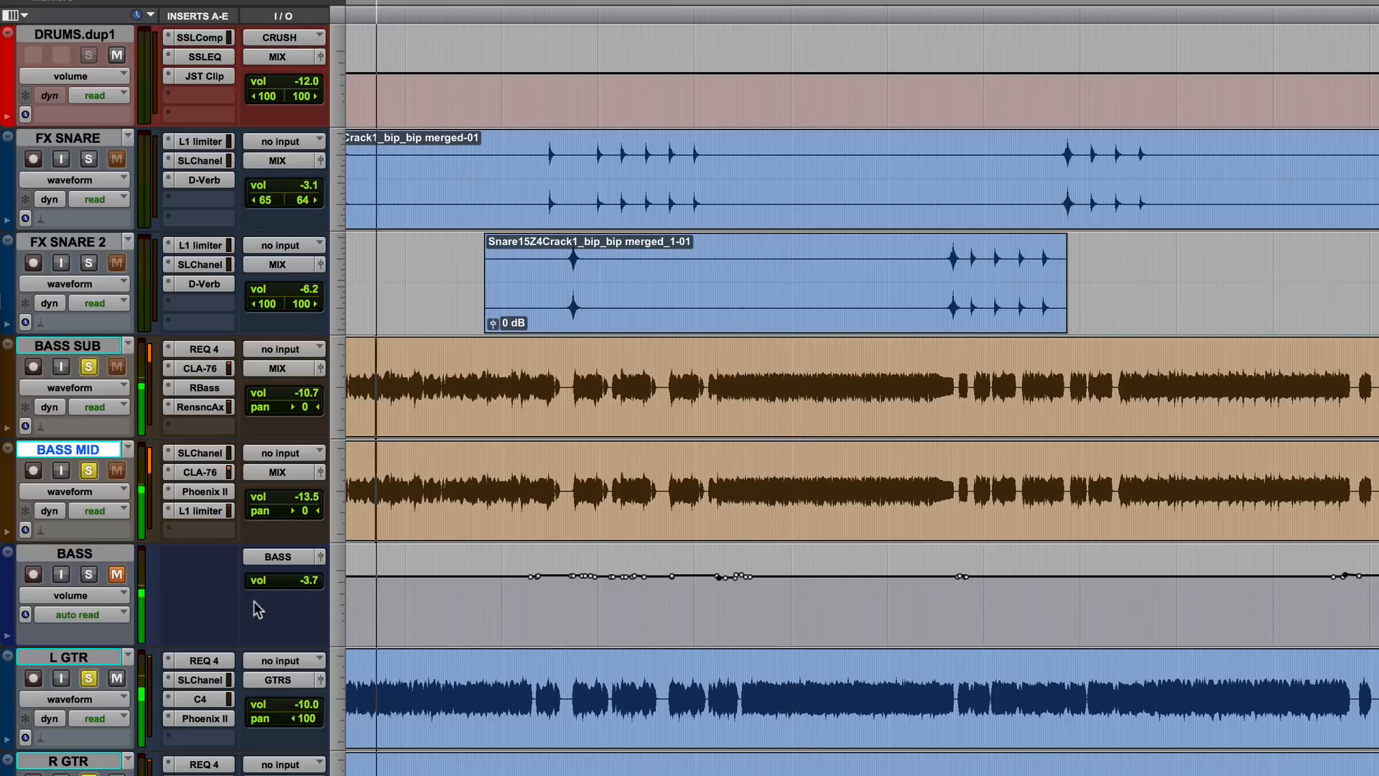
left_click(117, 575)
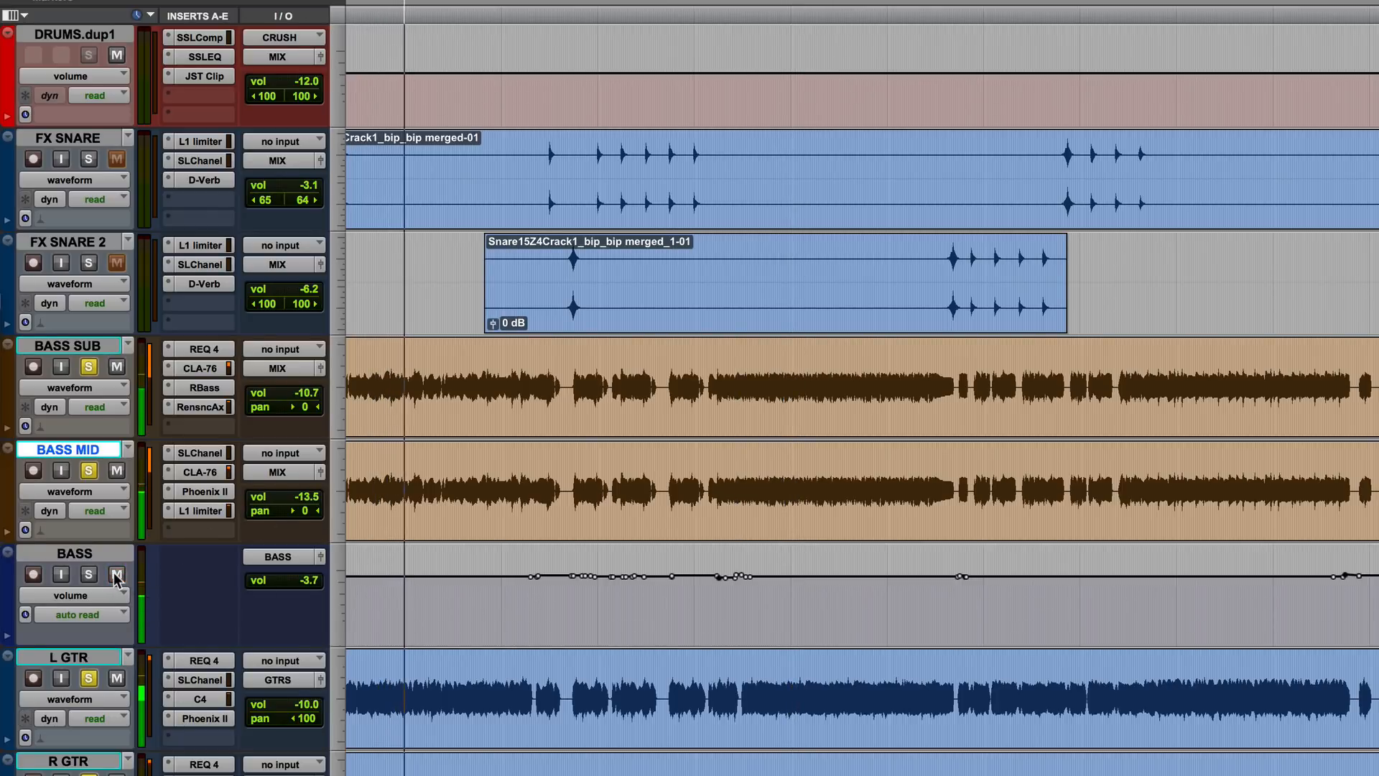
left_click(88, 679, "alt")
Inspect the REQ 4 equalizer and the SSLChannel plug-in on the L GTR track.
scroll(483, 683, "down", 2)
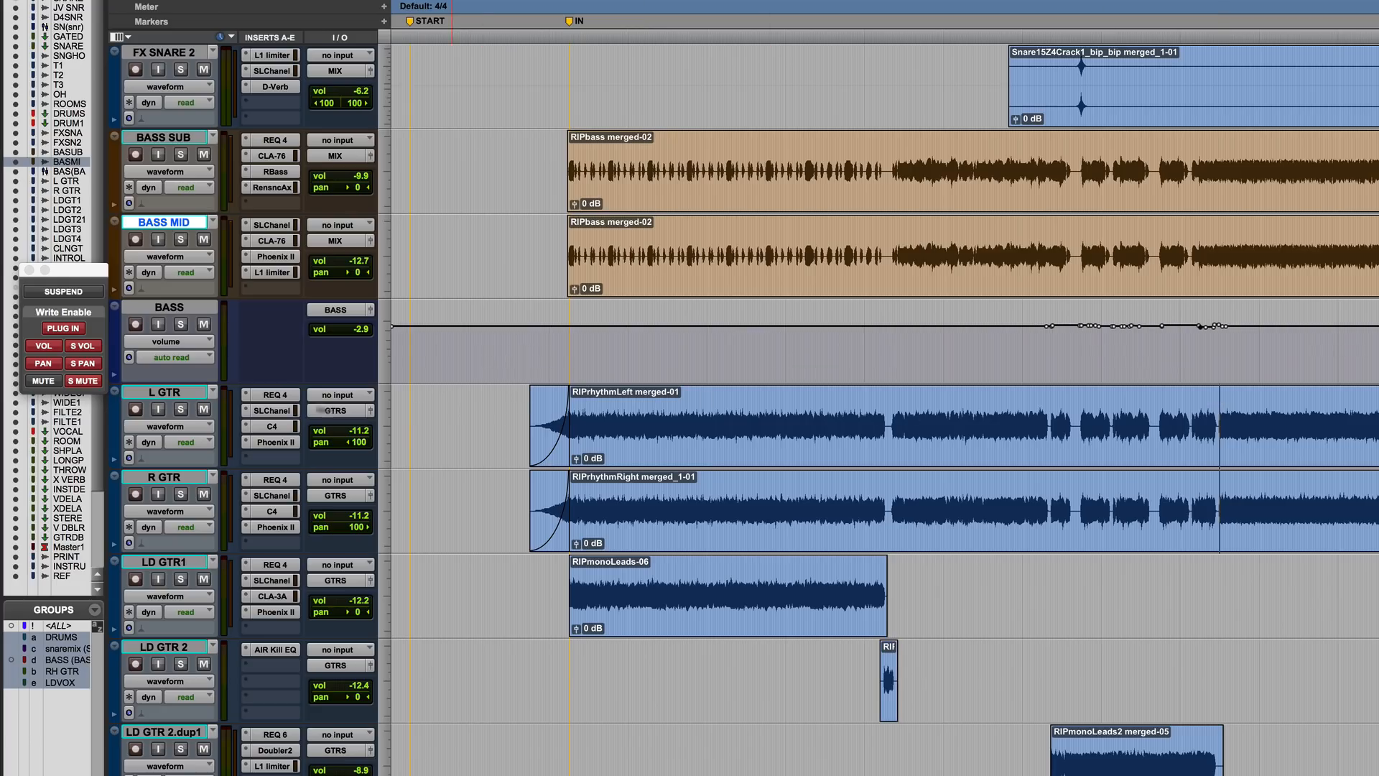
left_click(271, 396)
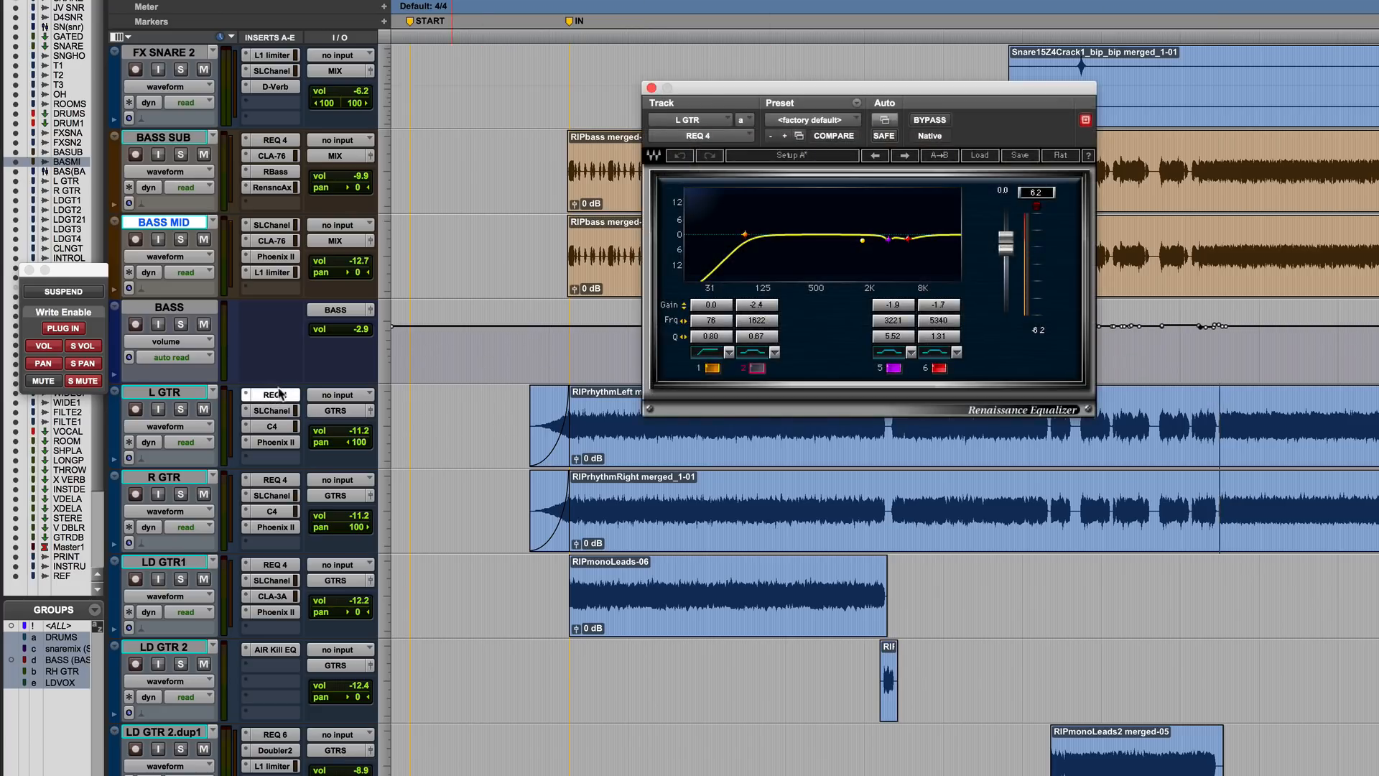
left_click(279, 395)
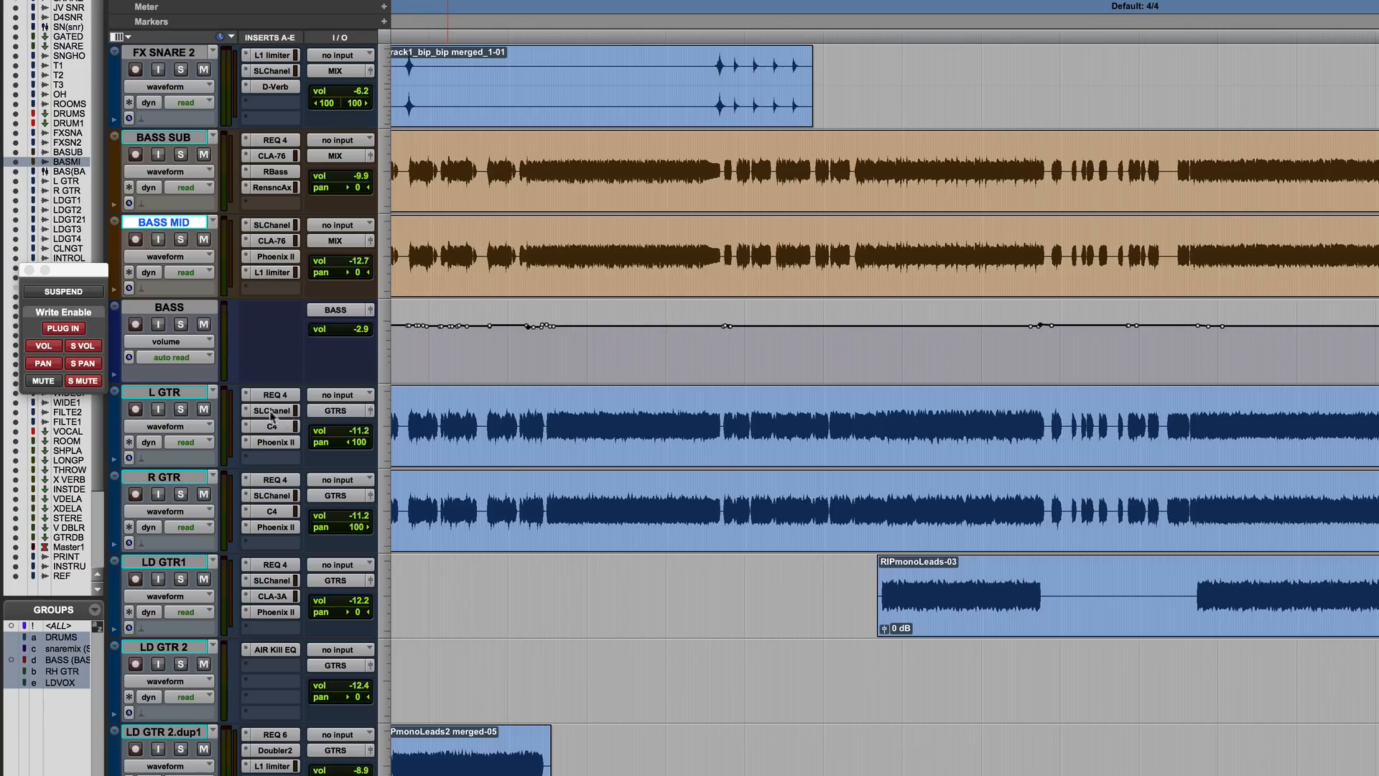
left_click(272, 412)
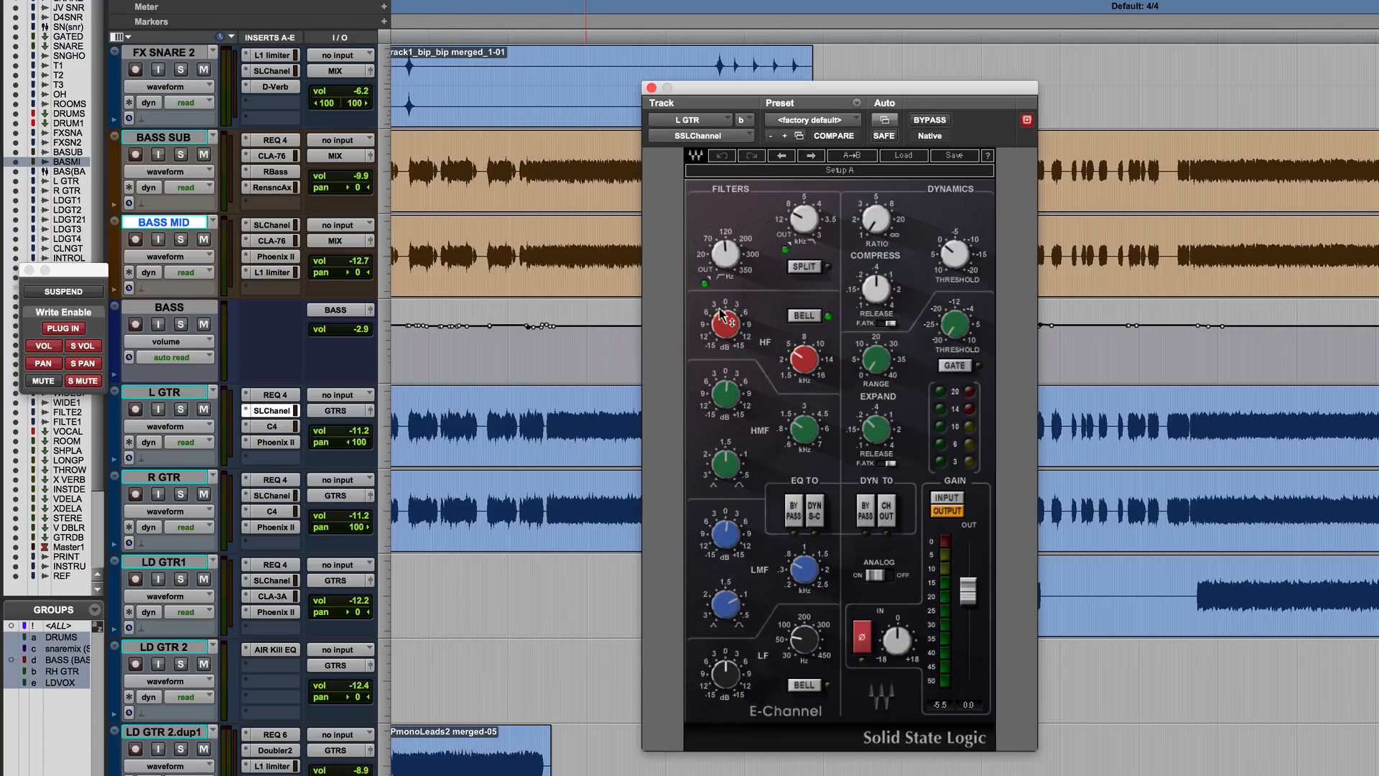
left_click(271, 410)
Show the REQ 4 Band 2 On/Off automation on L GTR and place the cursor just before its first switched section.
left_click(273, 394)
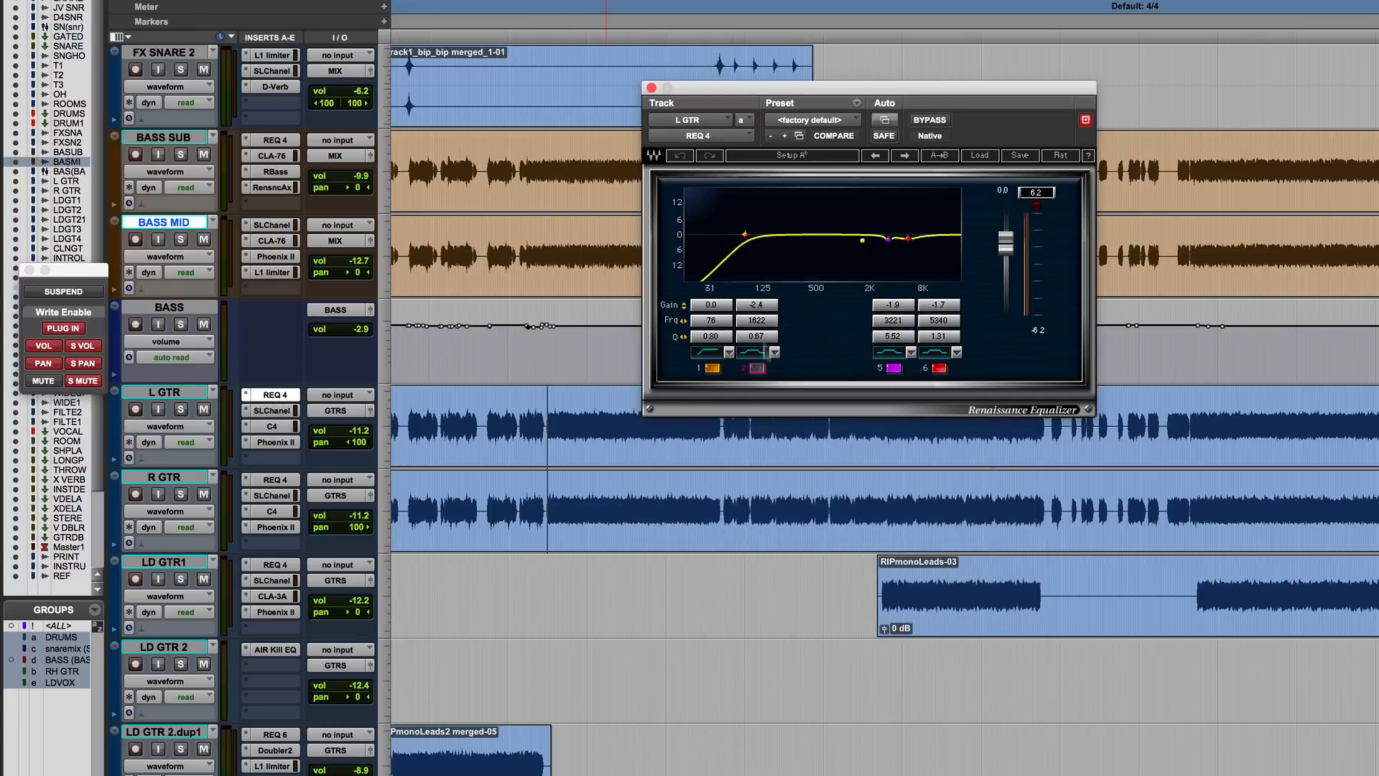
left_click(756, 370, "ctrl+super")
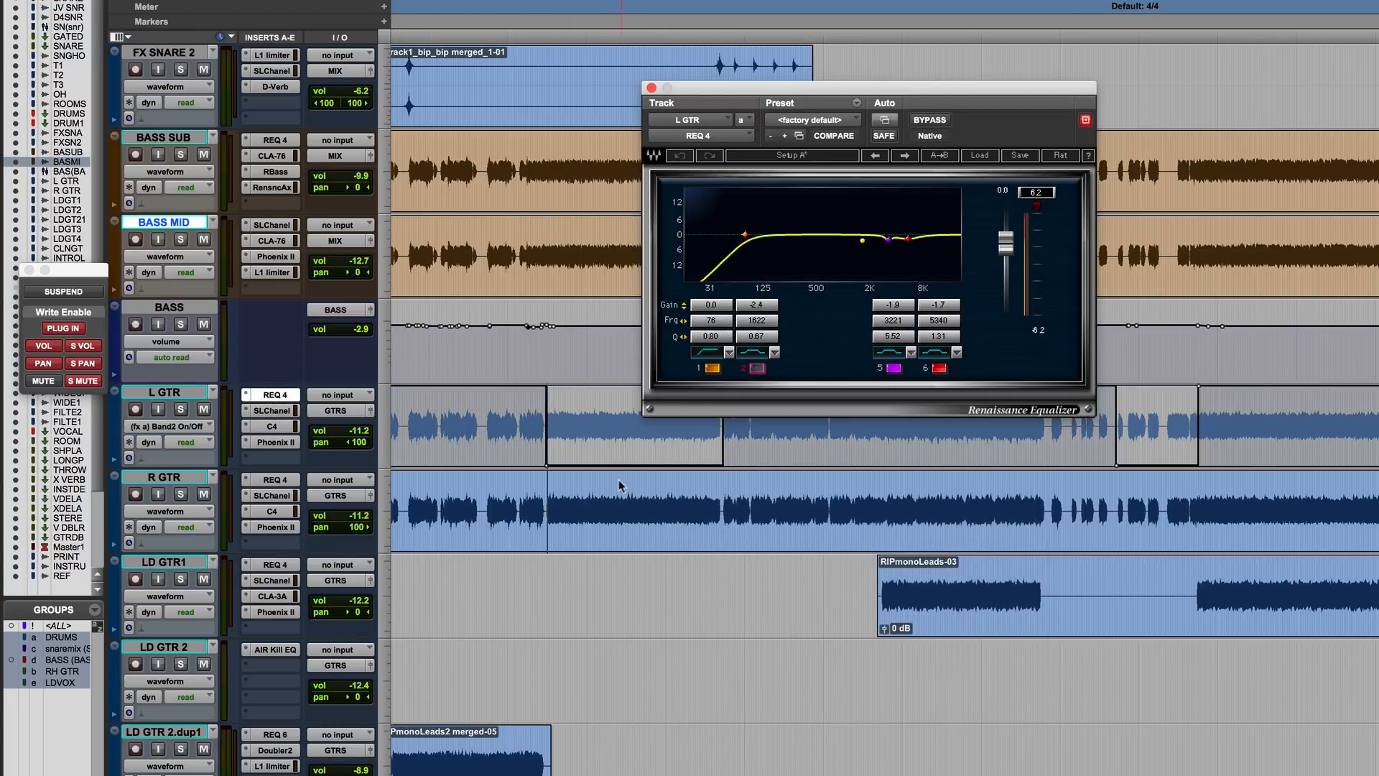
left_click(515, 429)
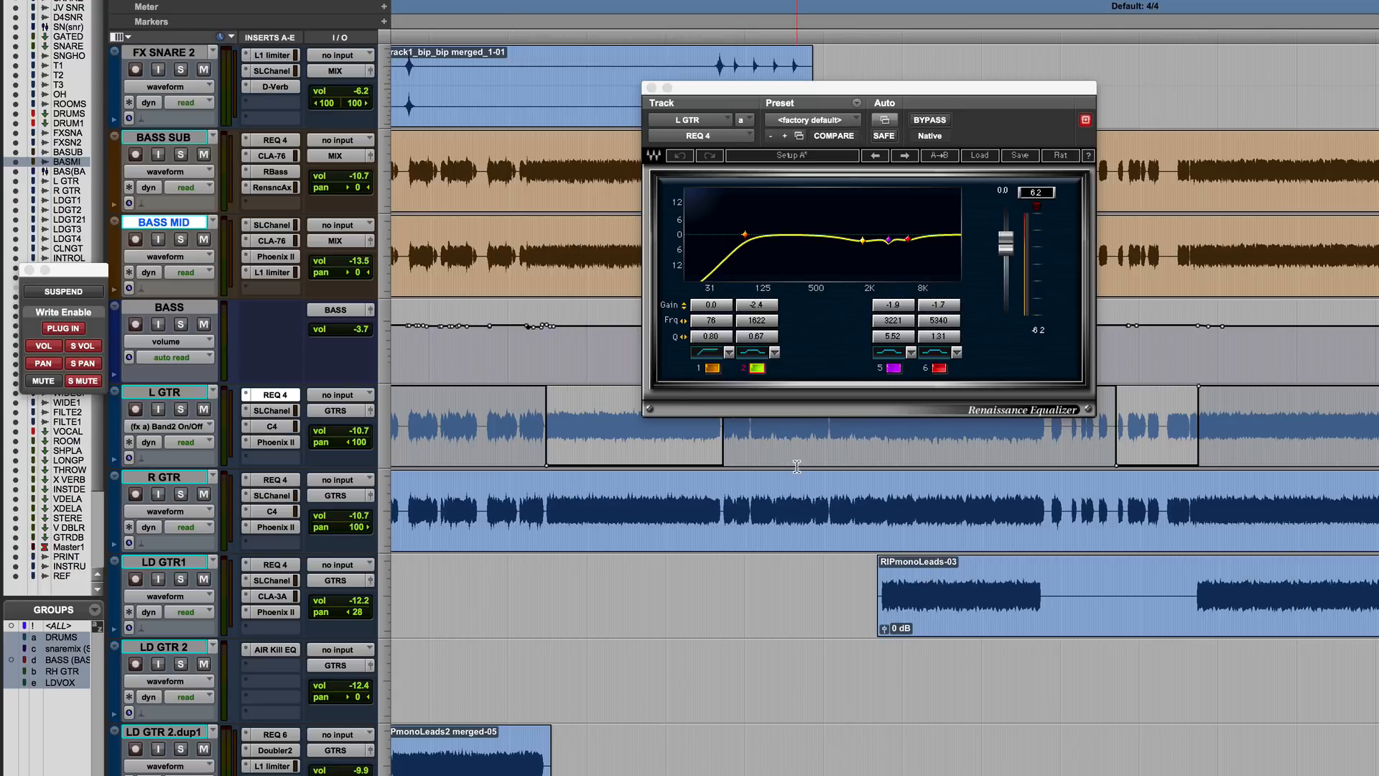
Bypass the REQ 4 equalizer on L GTR while the soloed rhythm guitars play.
scroll(797, 467, "left", 7)
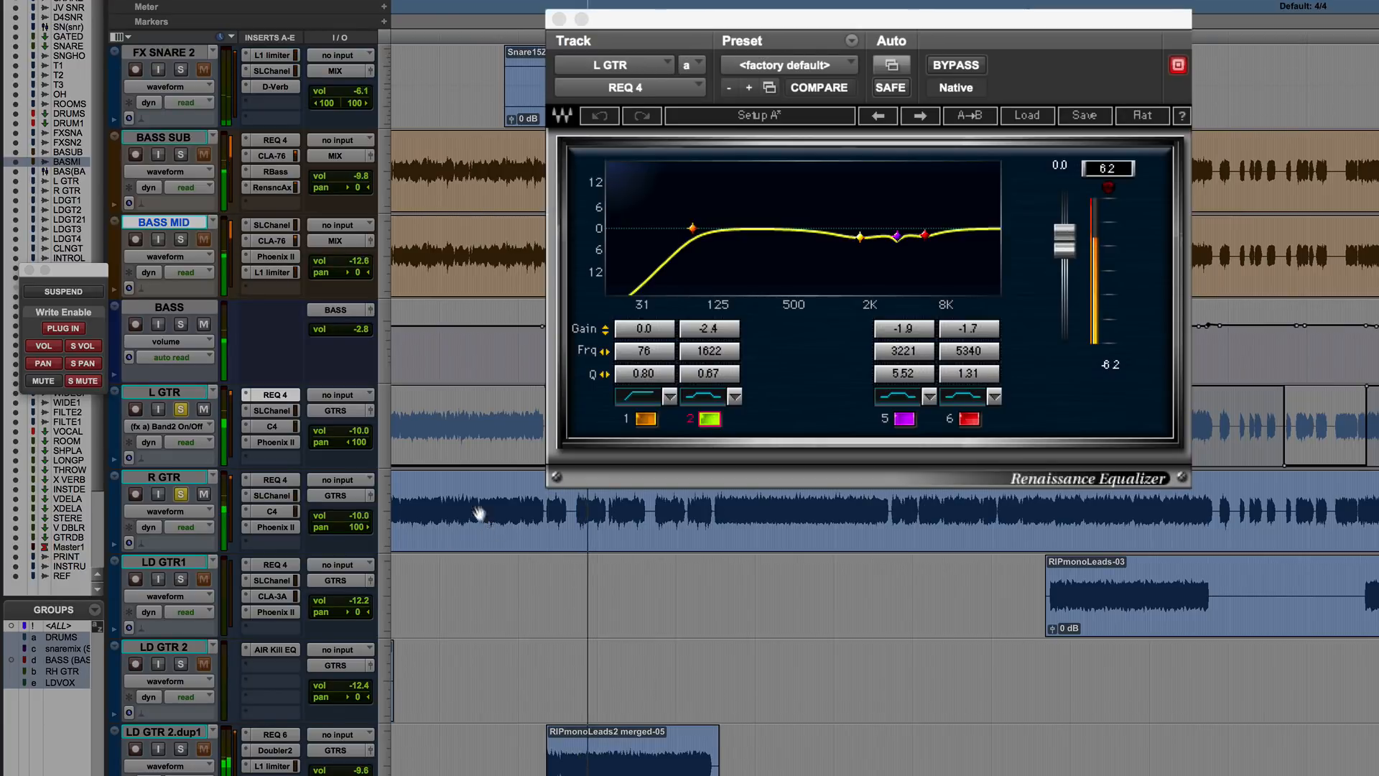
left_click(970, 72)
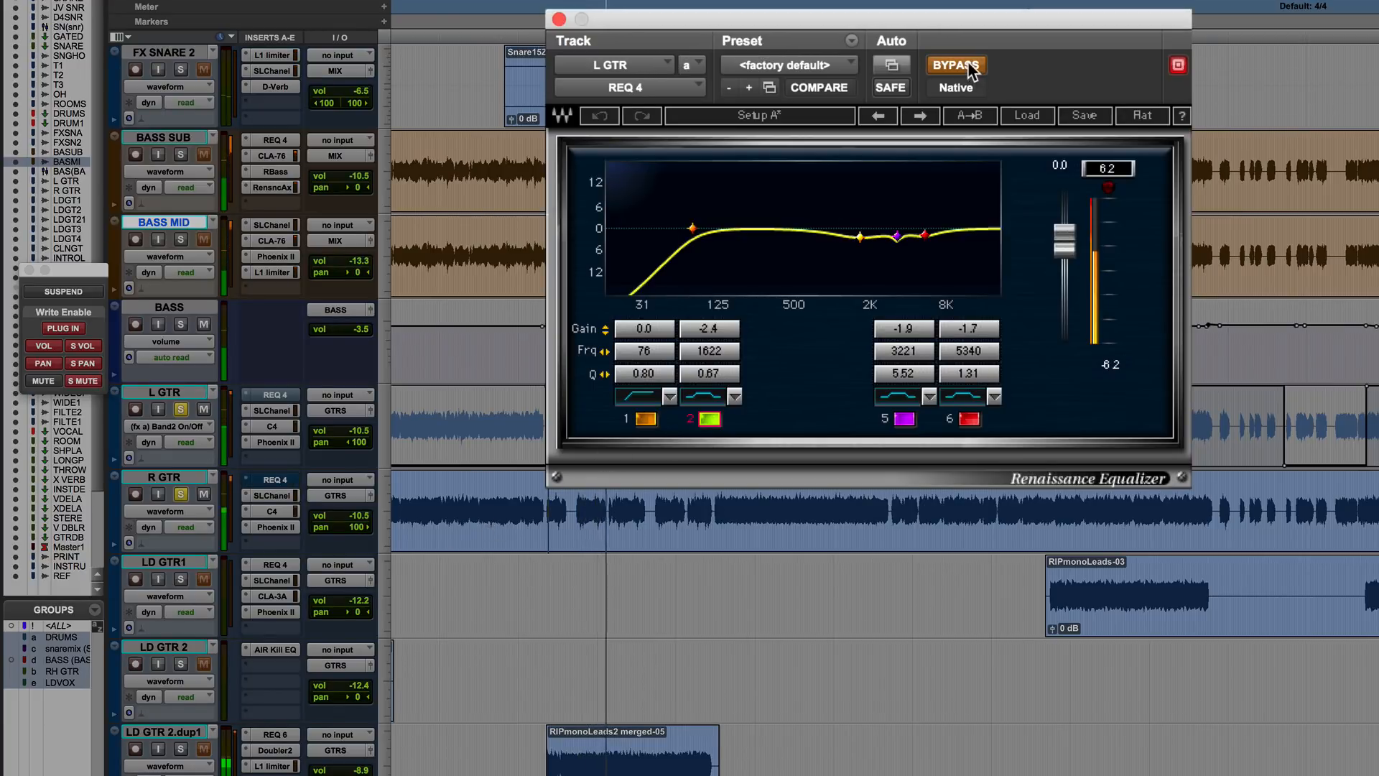
Reactivate the REQ 4 equalizer on L GTR and clear the solos on the rhythm guitars.
left_click(966, 66)
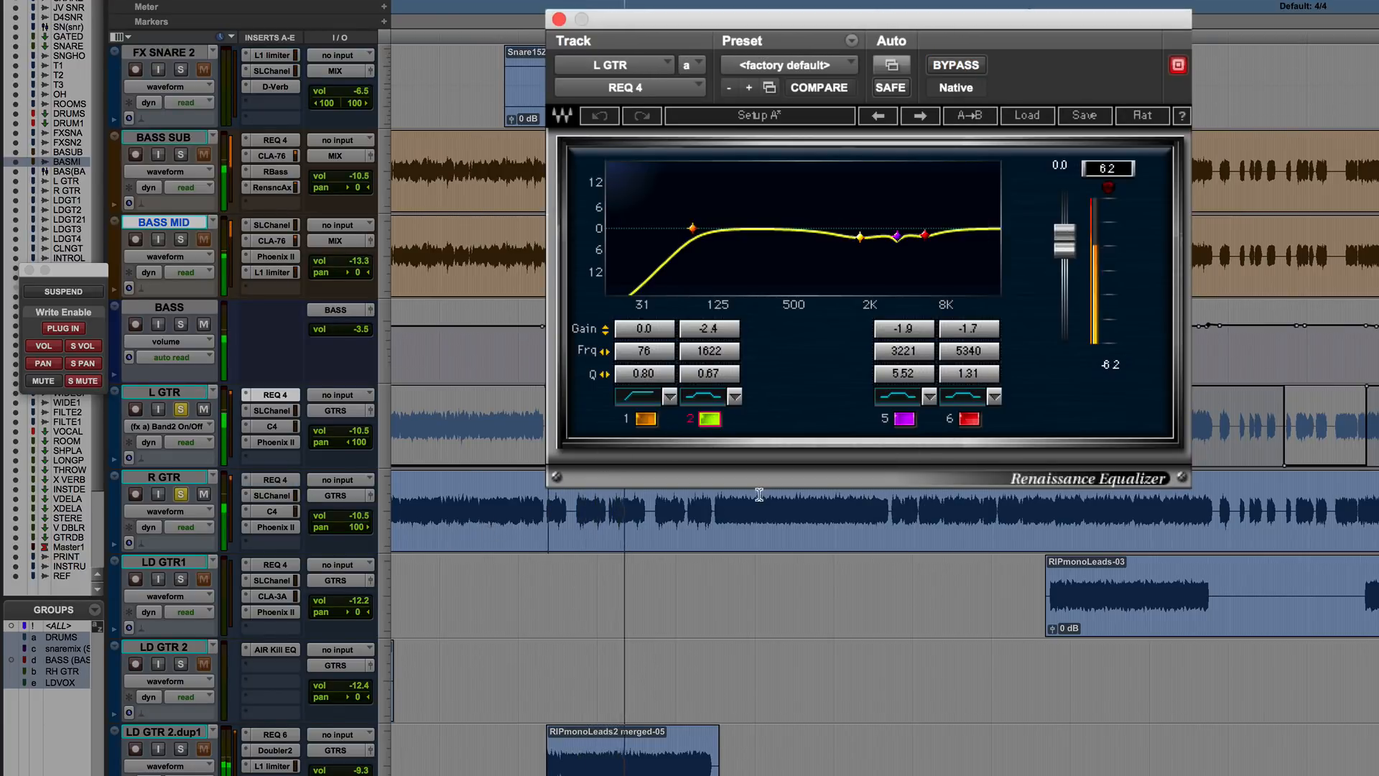
left_click(179, 409)
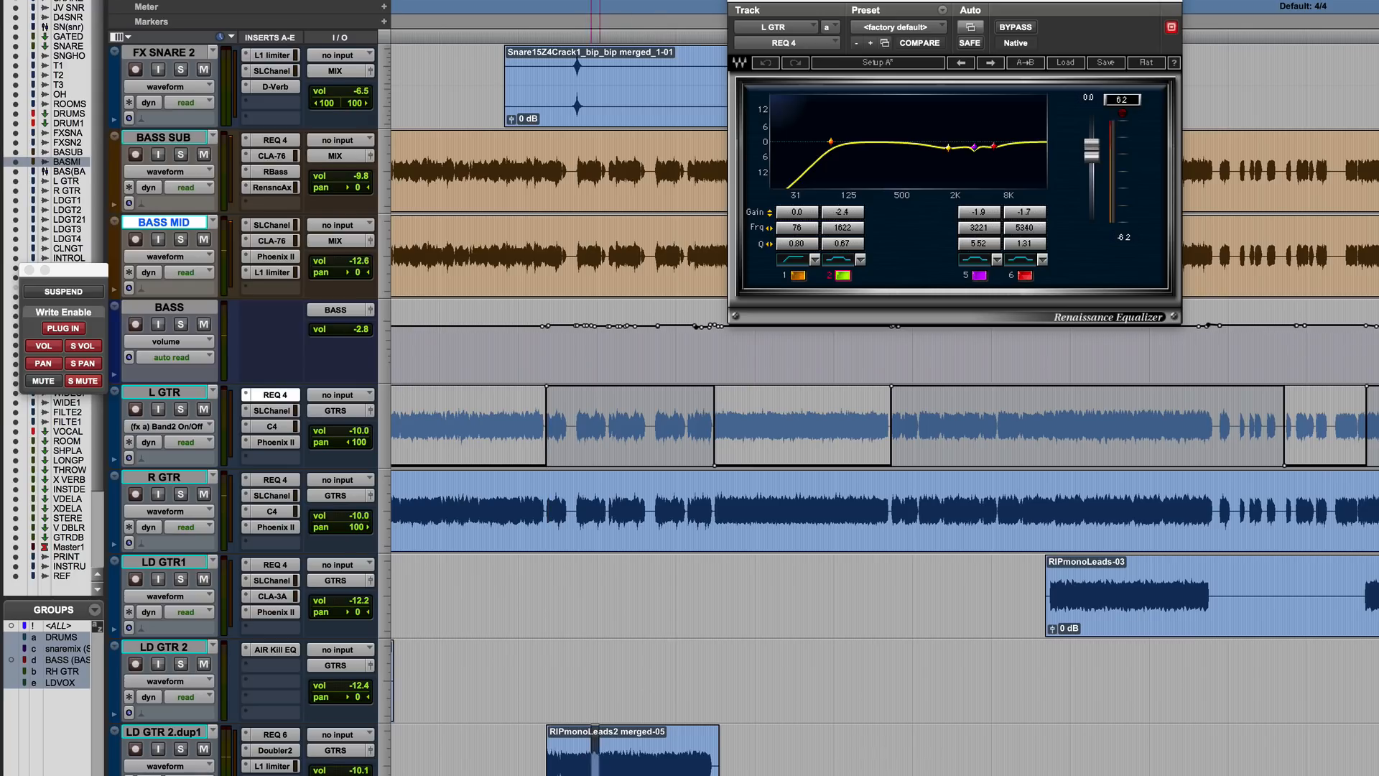
Play the full mix from the next Band 2 automation change and compare L GTR's REQ 4 bypassed and active, leaving it active.
scroll(849, 750, "down", 2)
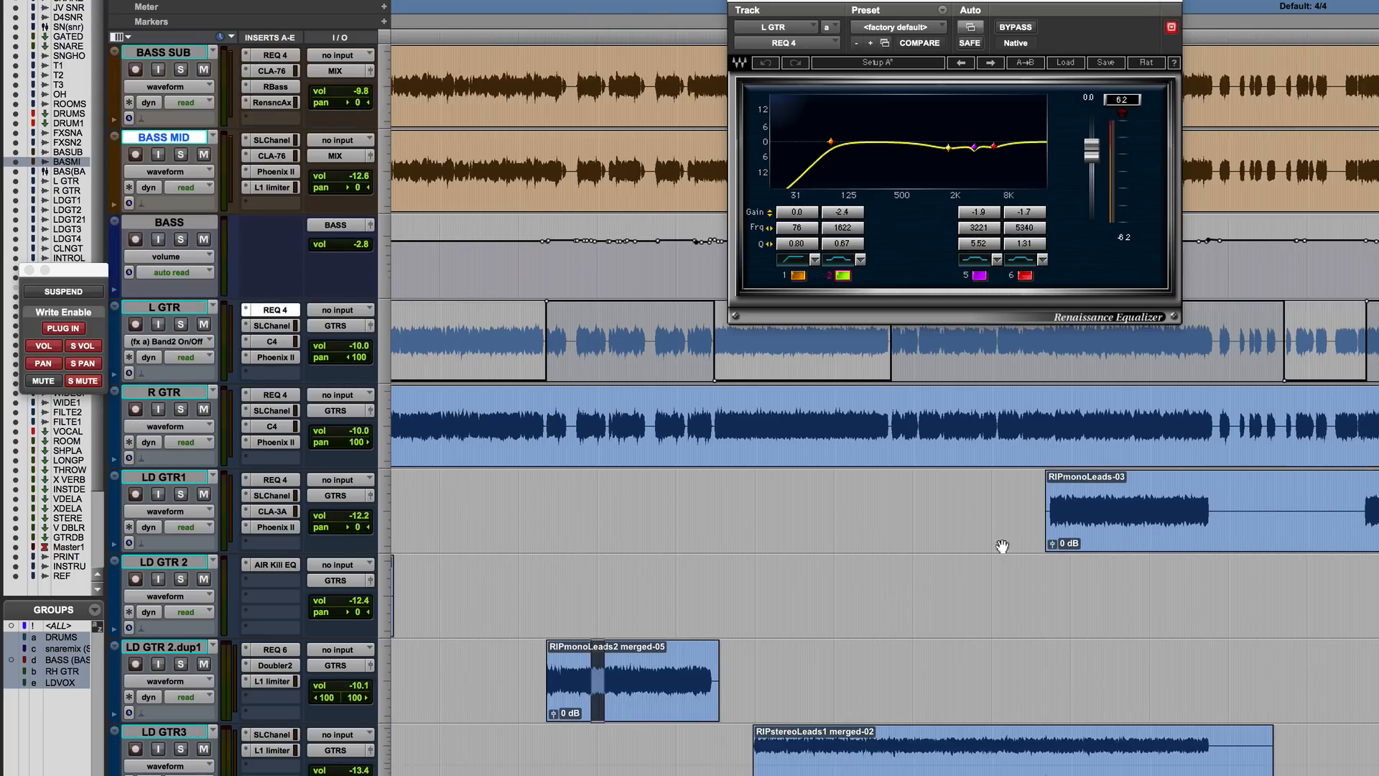
left_click(899, 494)
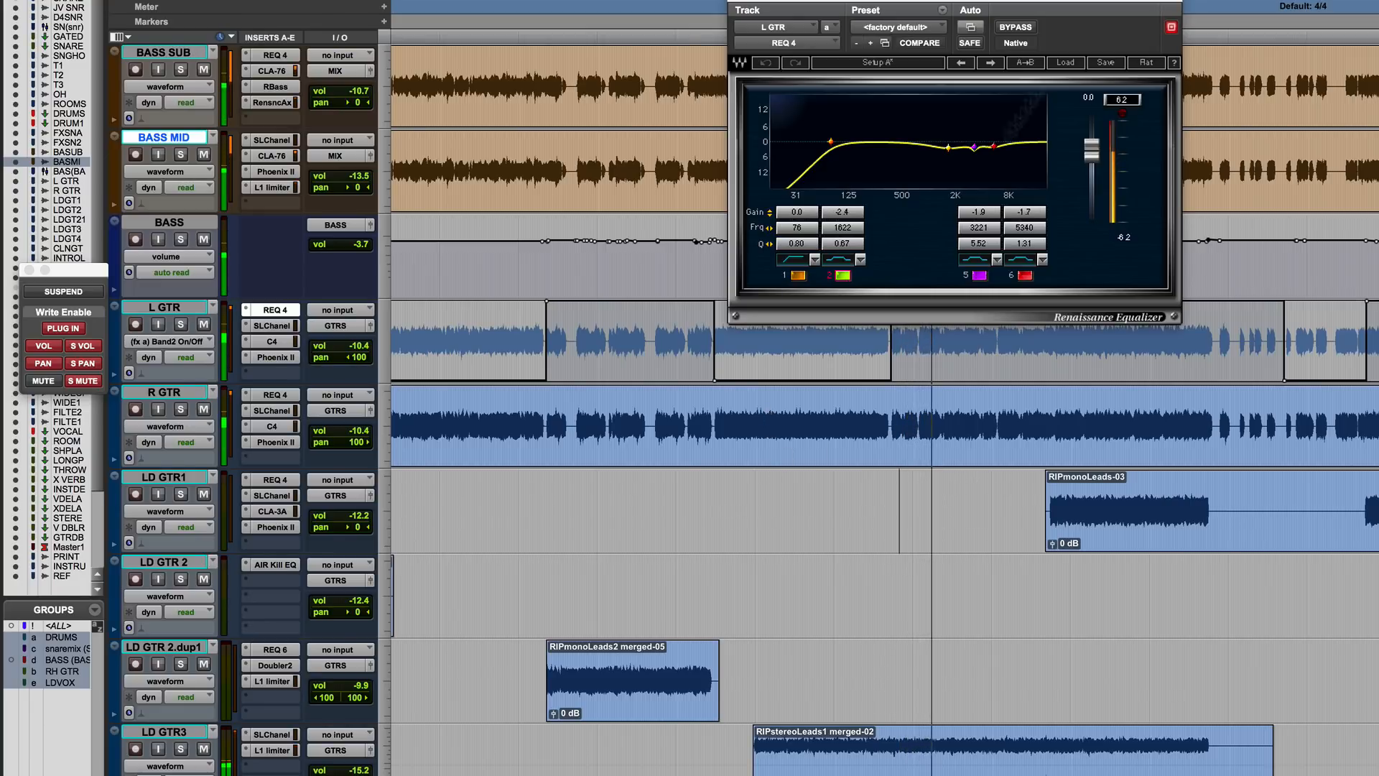
left_click(1018, 29)
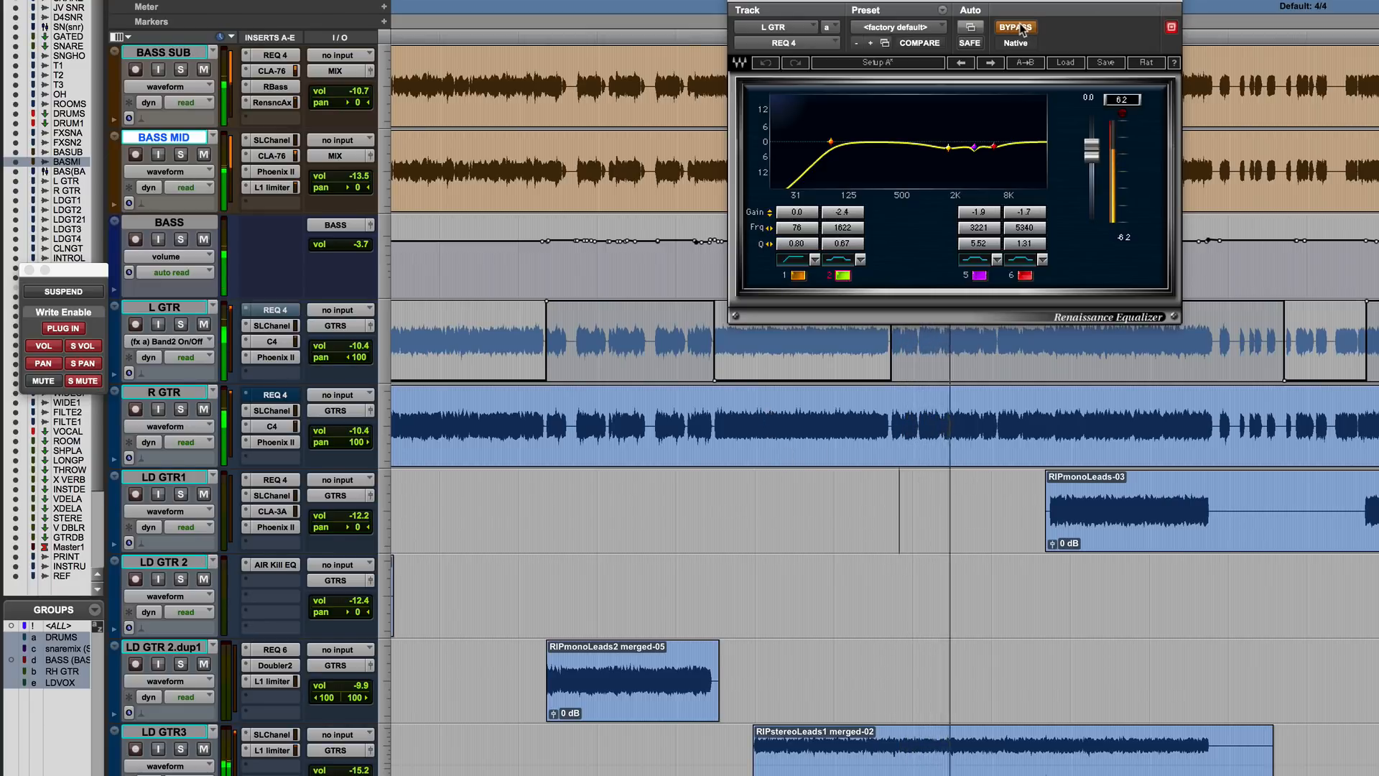
left_click(1019, 29)
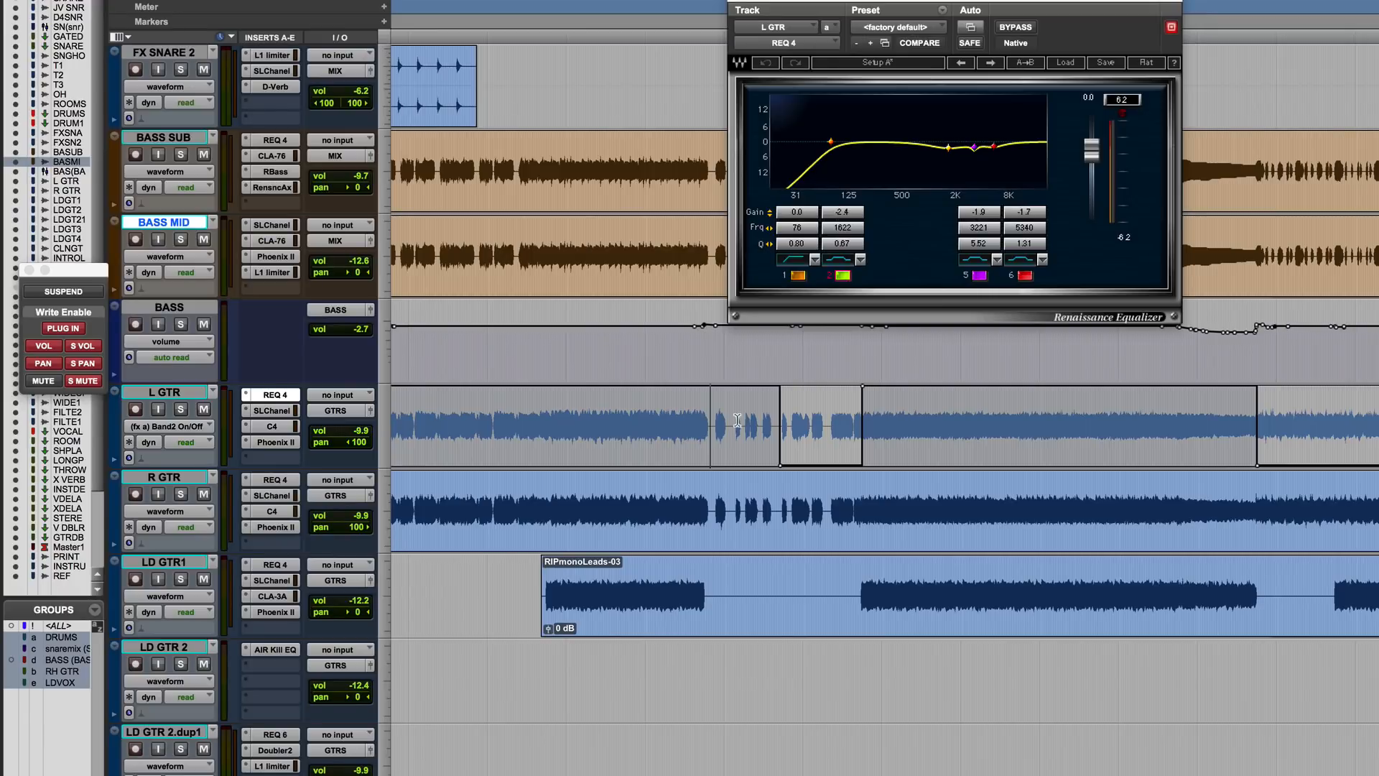
Play the mix through the next Band 2 off section on L GTR and place the cursor inside the LD GTR1 clip.
left_click(740, 420)
key("space")
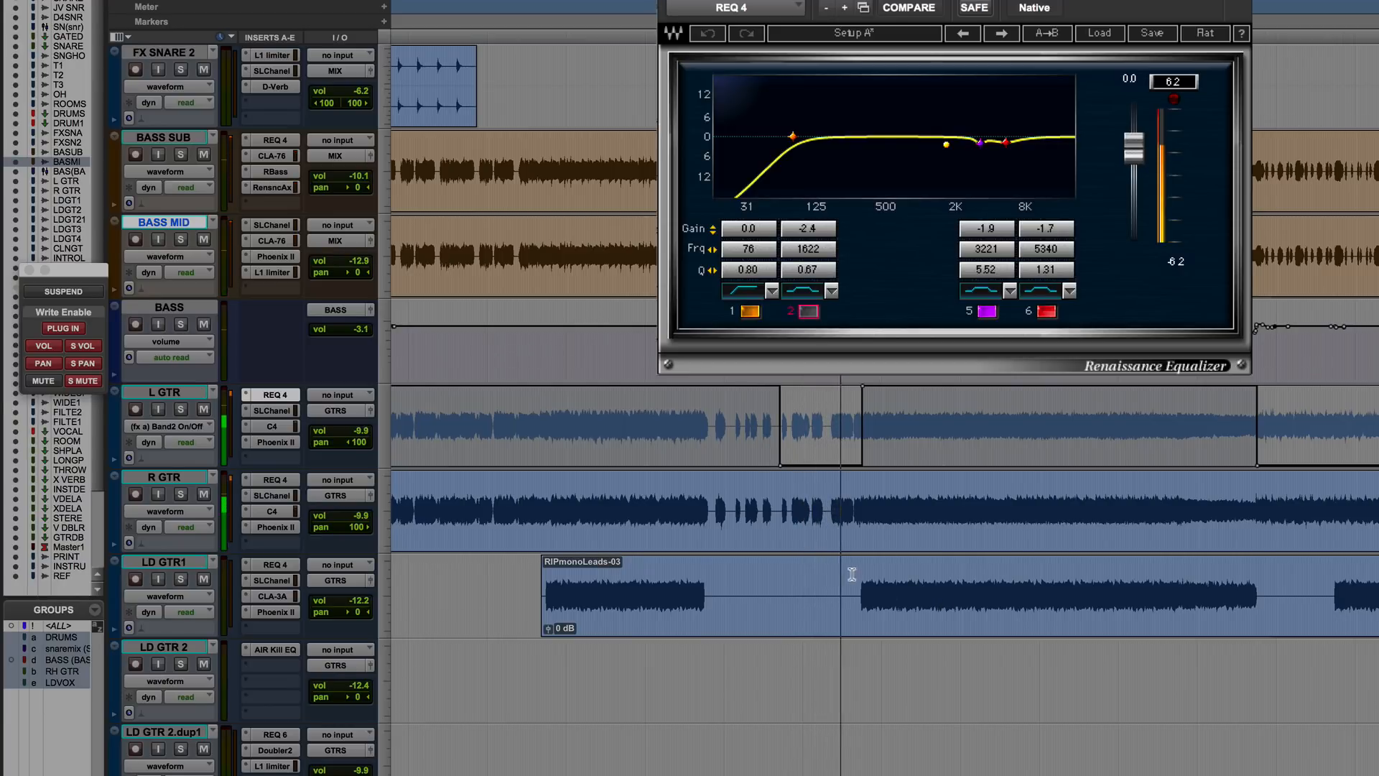
left_click_drag(856, 575, 934, 578)
left_click(933, 581)
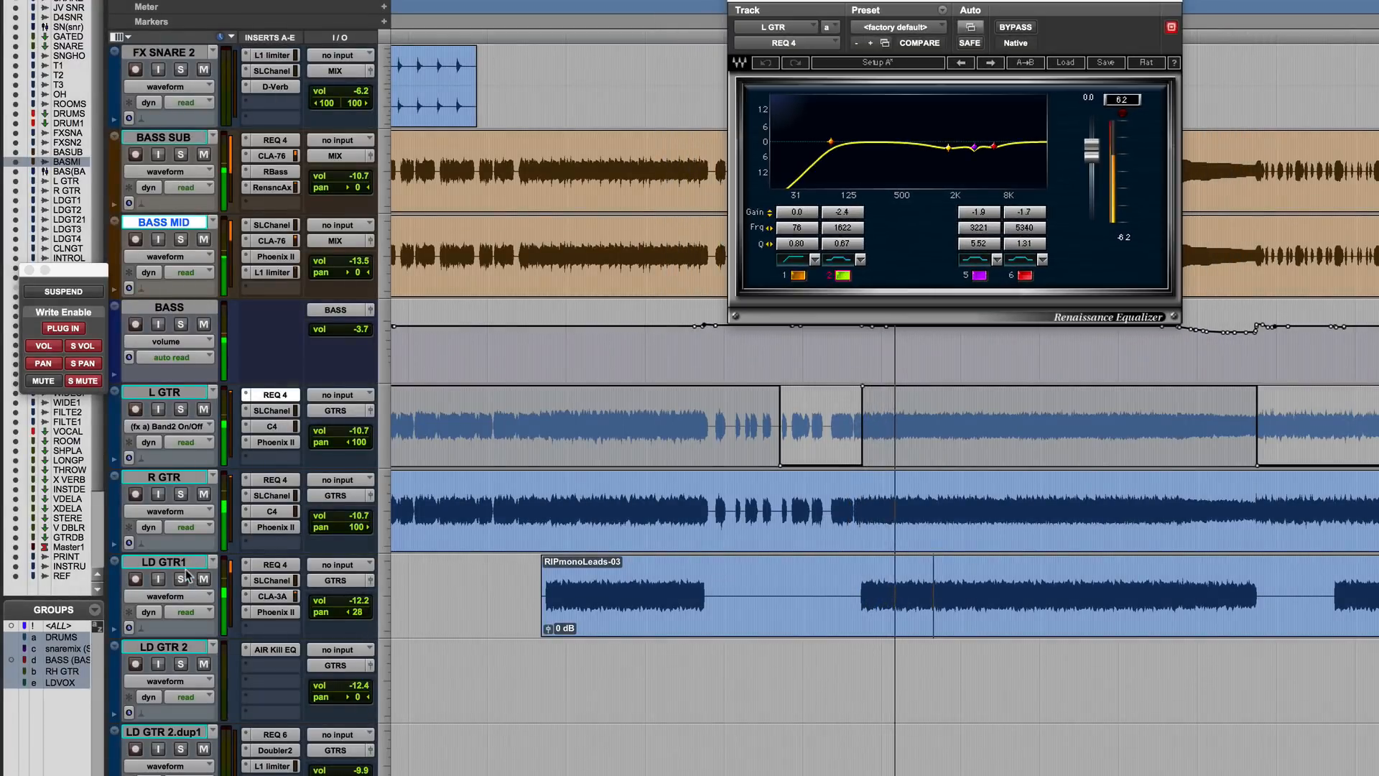
Audition LD GTR1 together with the L and R rhythm guitars in solo, leaving all three unsoloed.
left_click(181, 579)
left_click(181, 495)
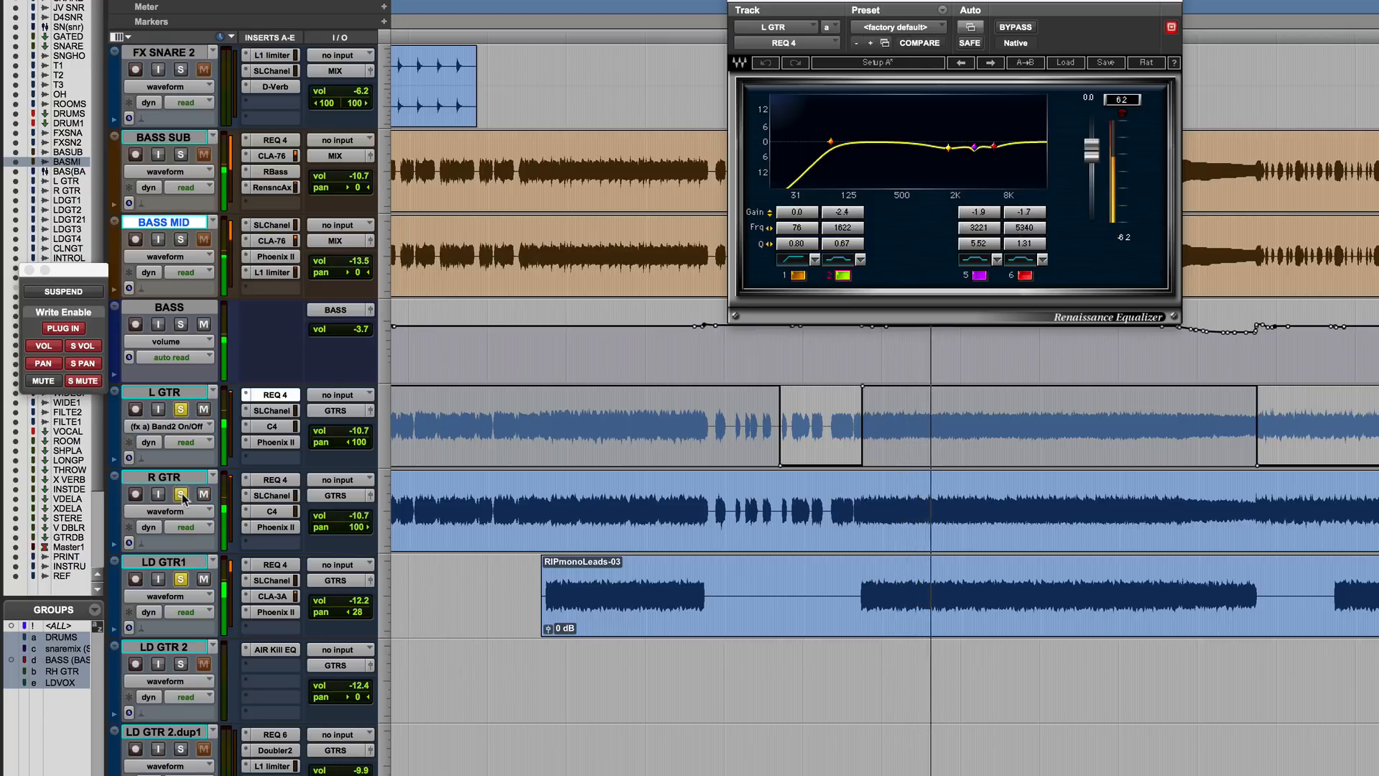
left_click(181, 578)
left_click(181, 494)
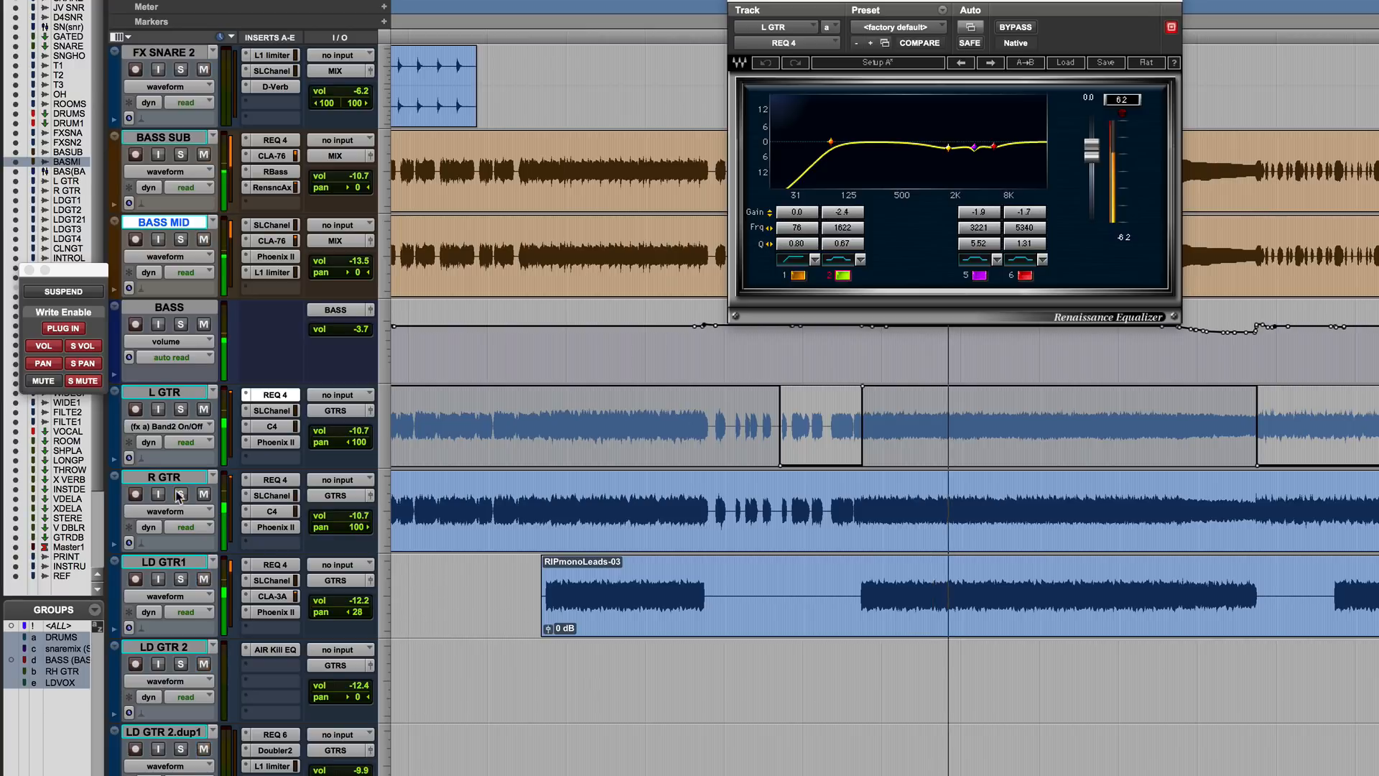
Locate the RIPmonoLeads2 merged-03 clip on CLN GTR and play the session from its start.
scroll(434, 560, "down", 5)
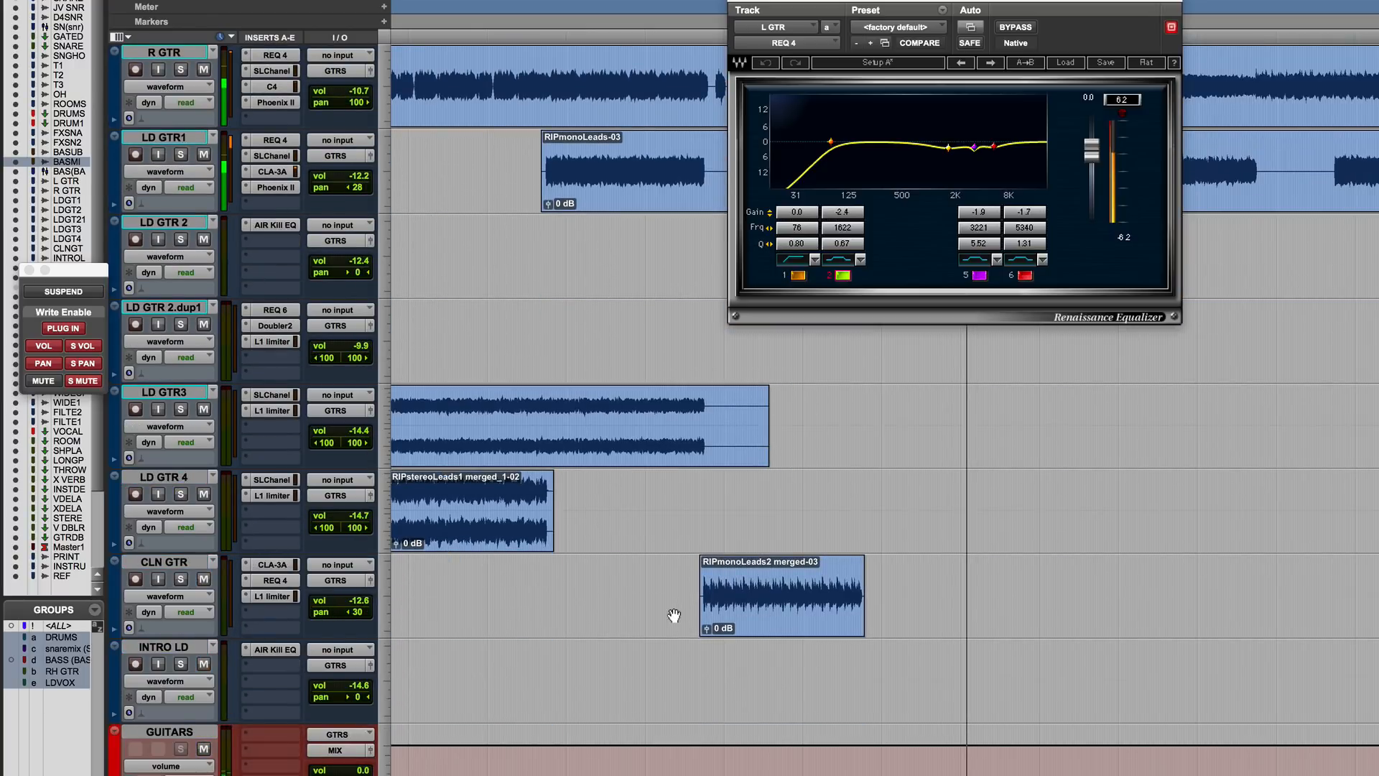
scroll(291, 218, "up", 2)
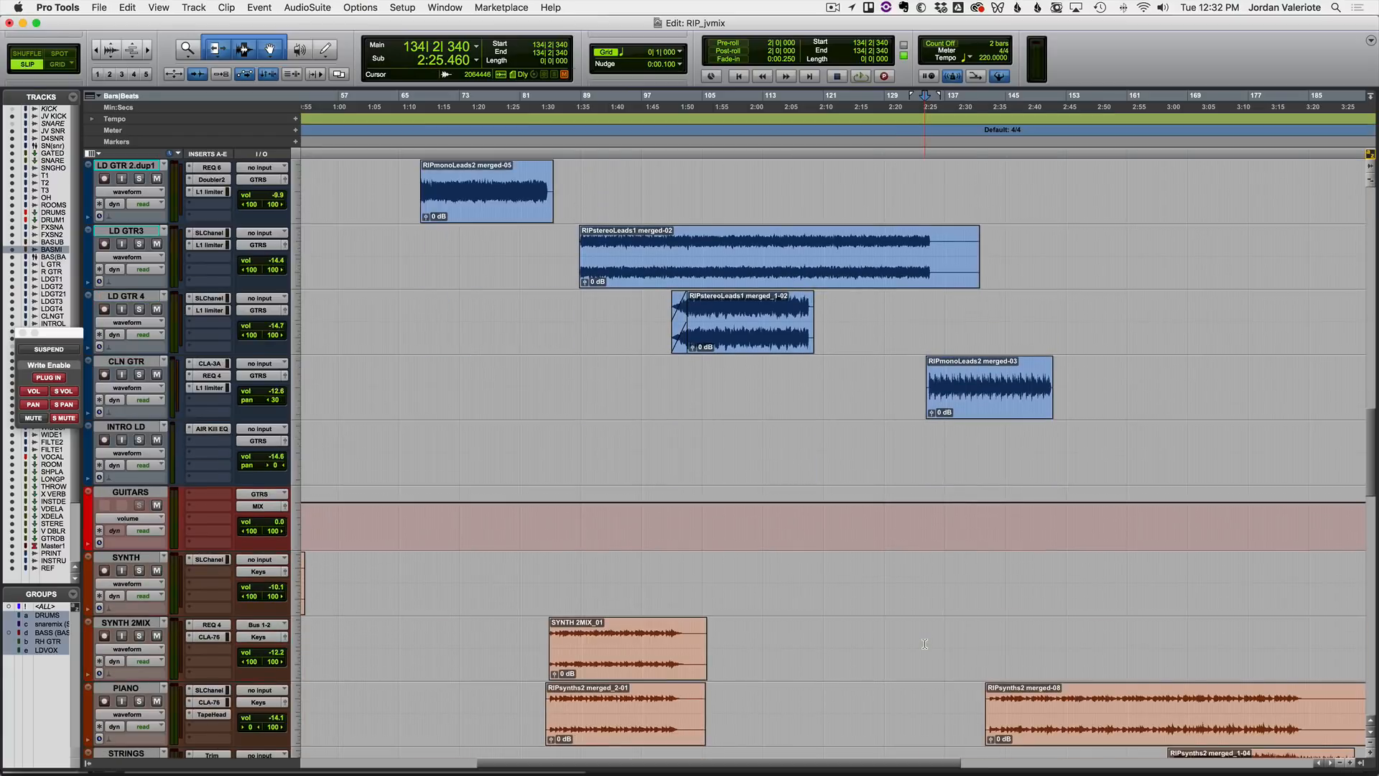
scroll(925, 644, "down", 1)
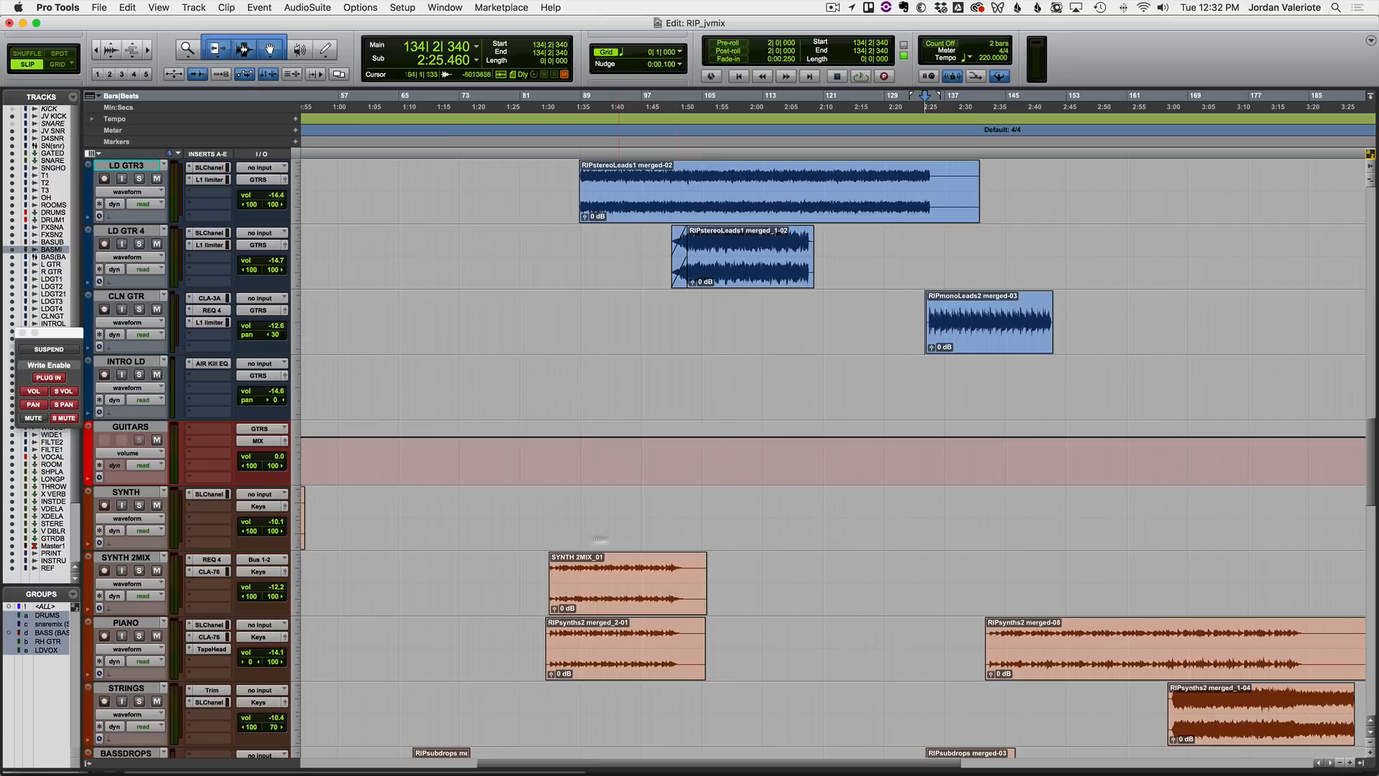
scroll(332, 398, "up", 1)
scroll(408, 364, "right", 5)
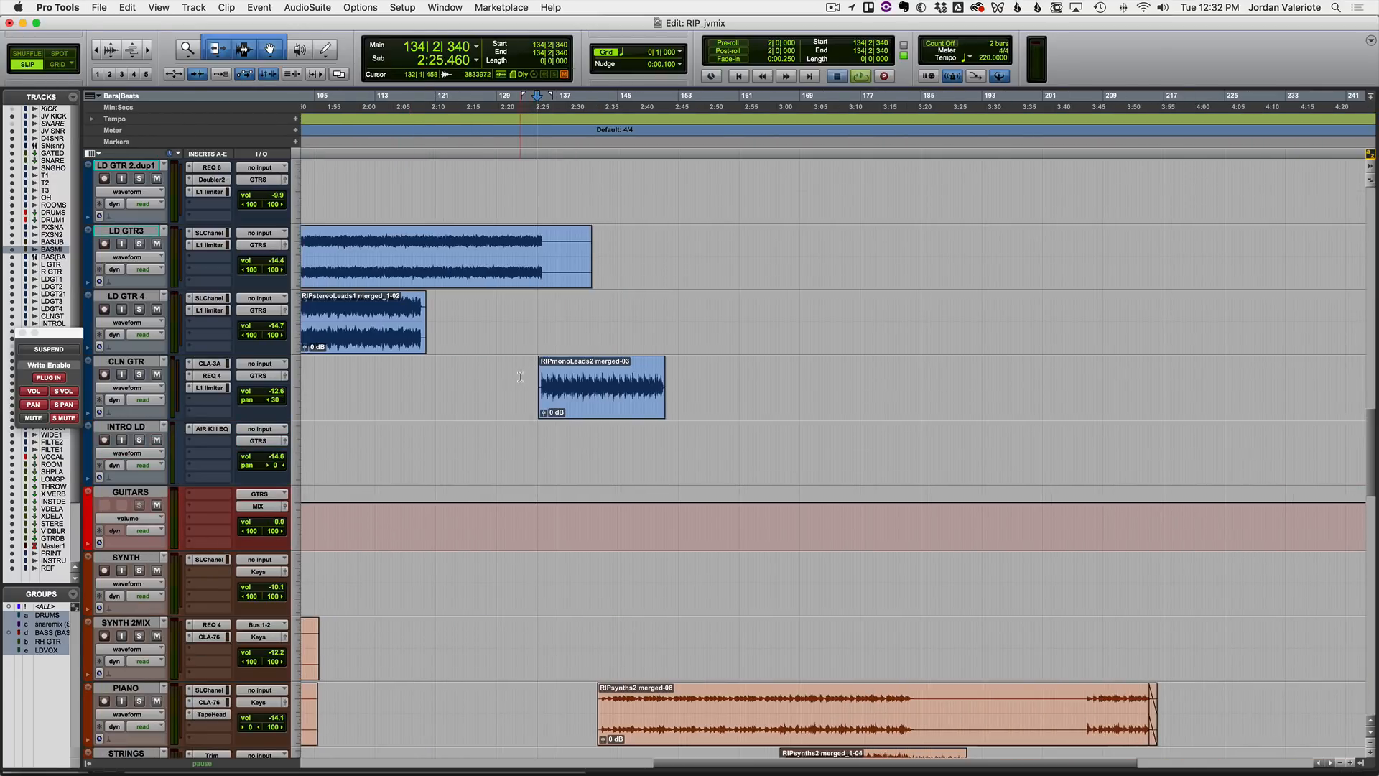
key("space")
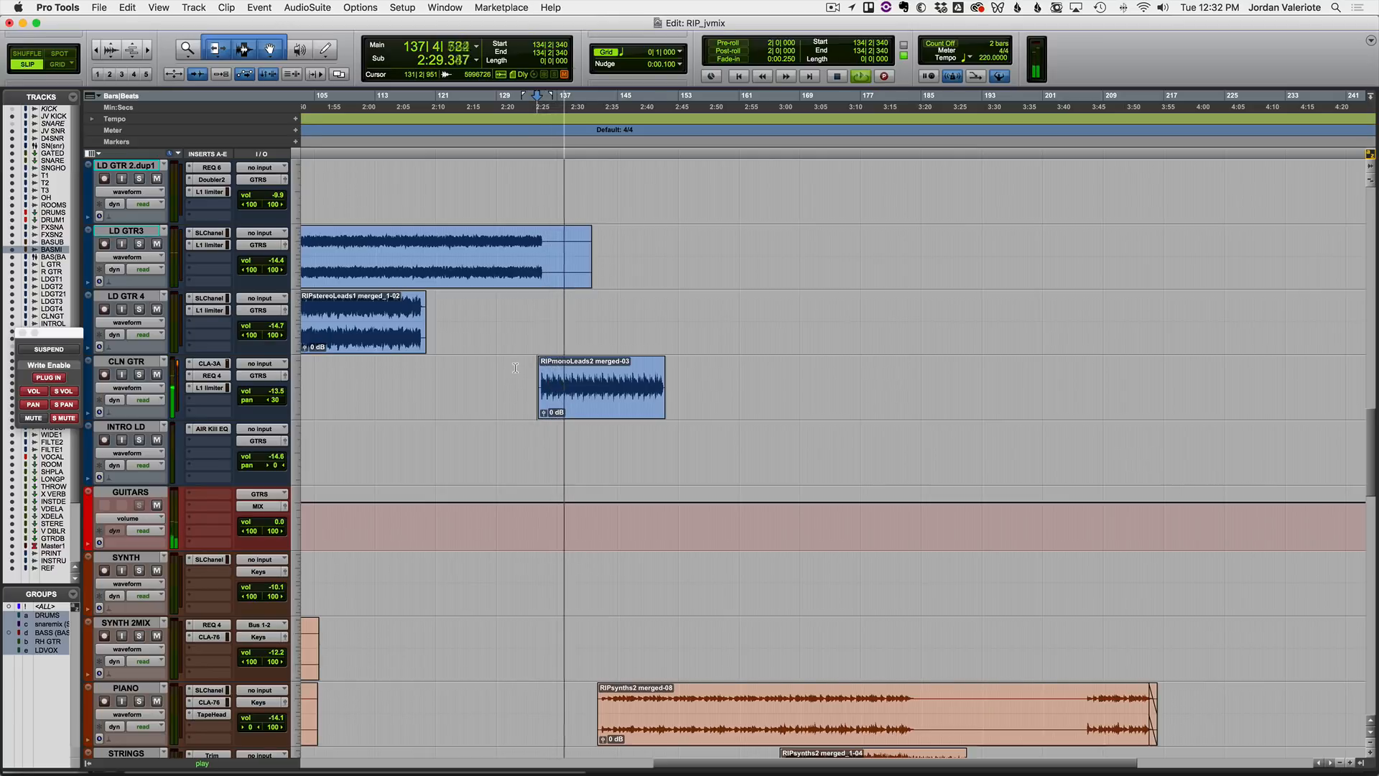
Audition CLN GTR and PIANO by toggling their solos during playback, leaving both unsoloed.
left_click(139, 374)
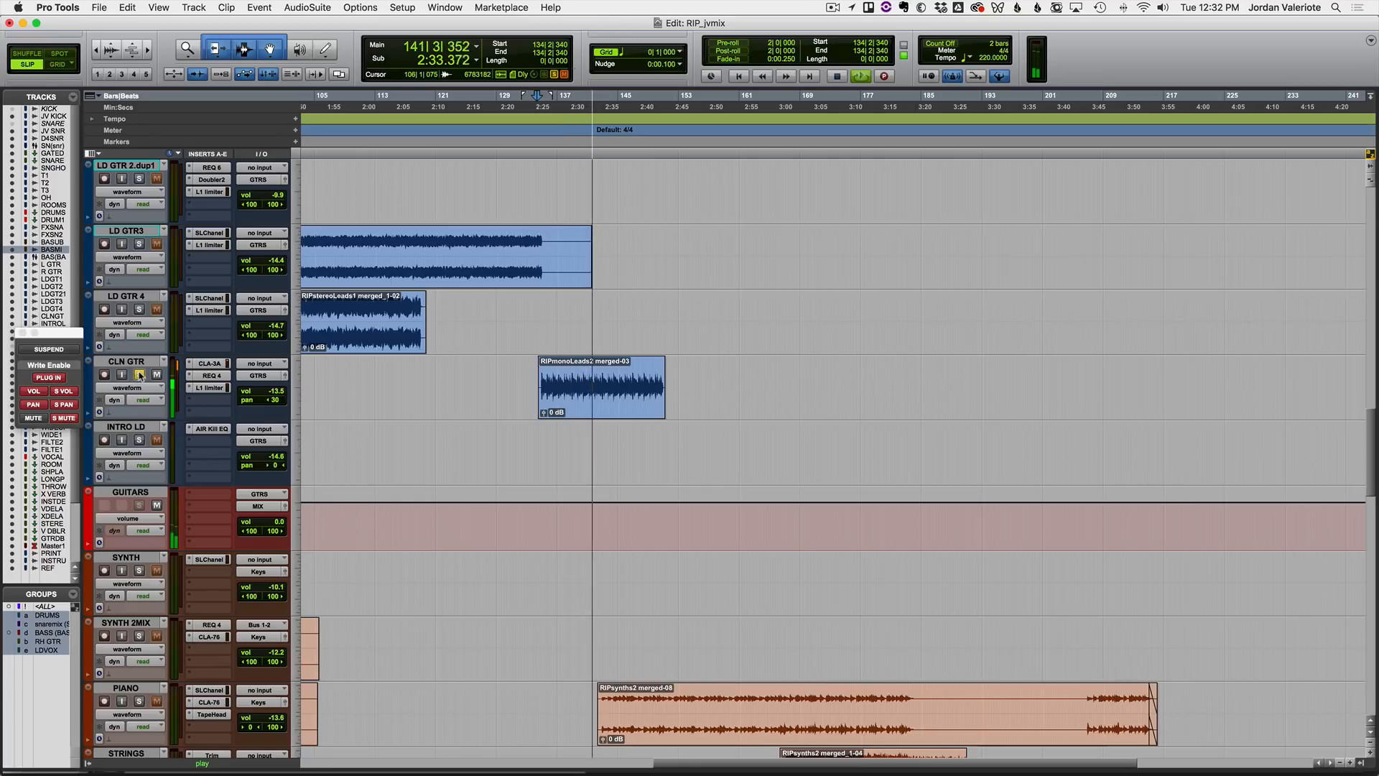
left_click(140, 374)
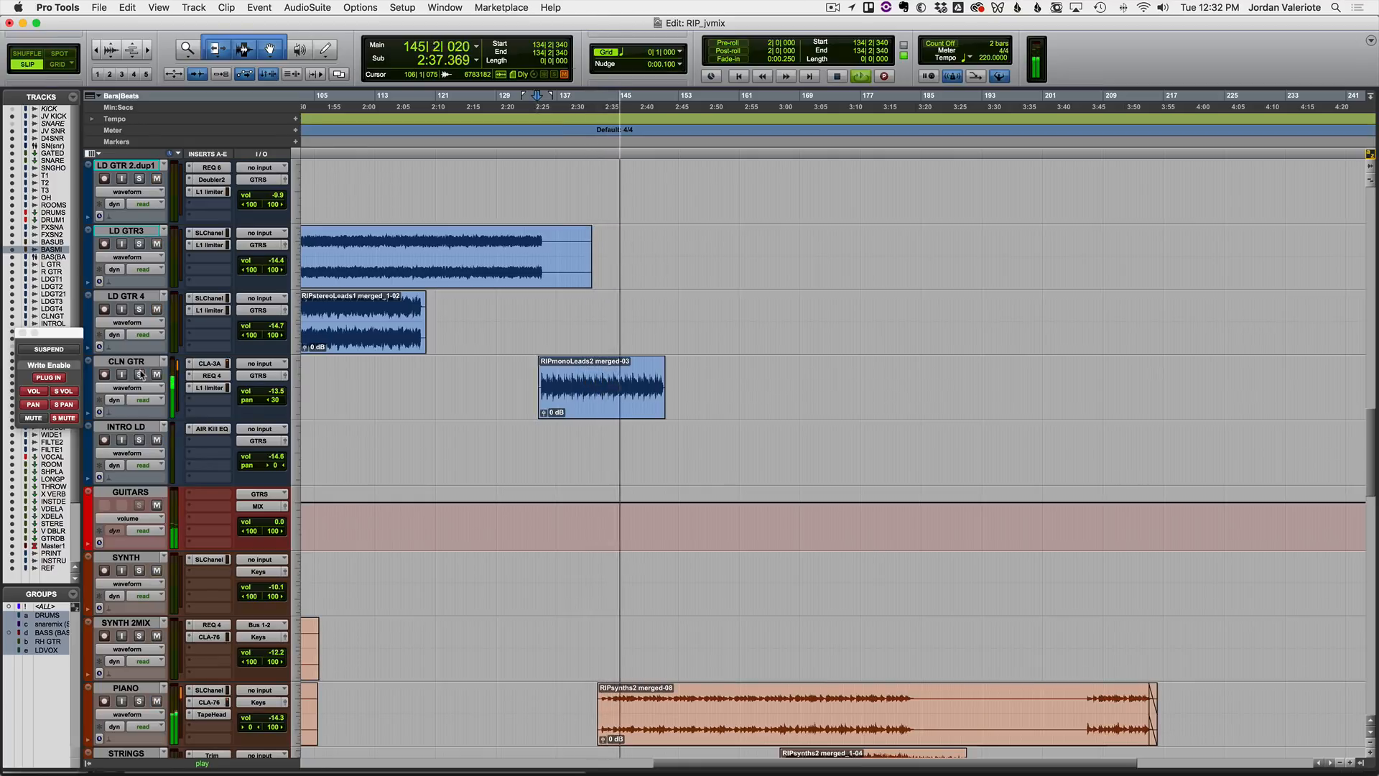
left_click(139, 374)
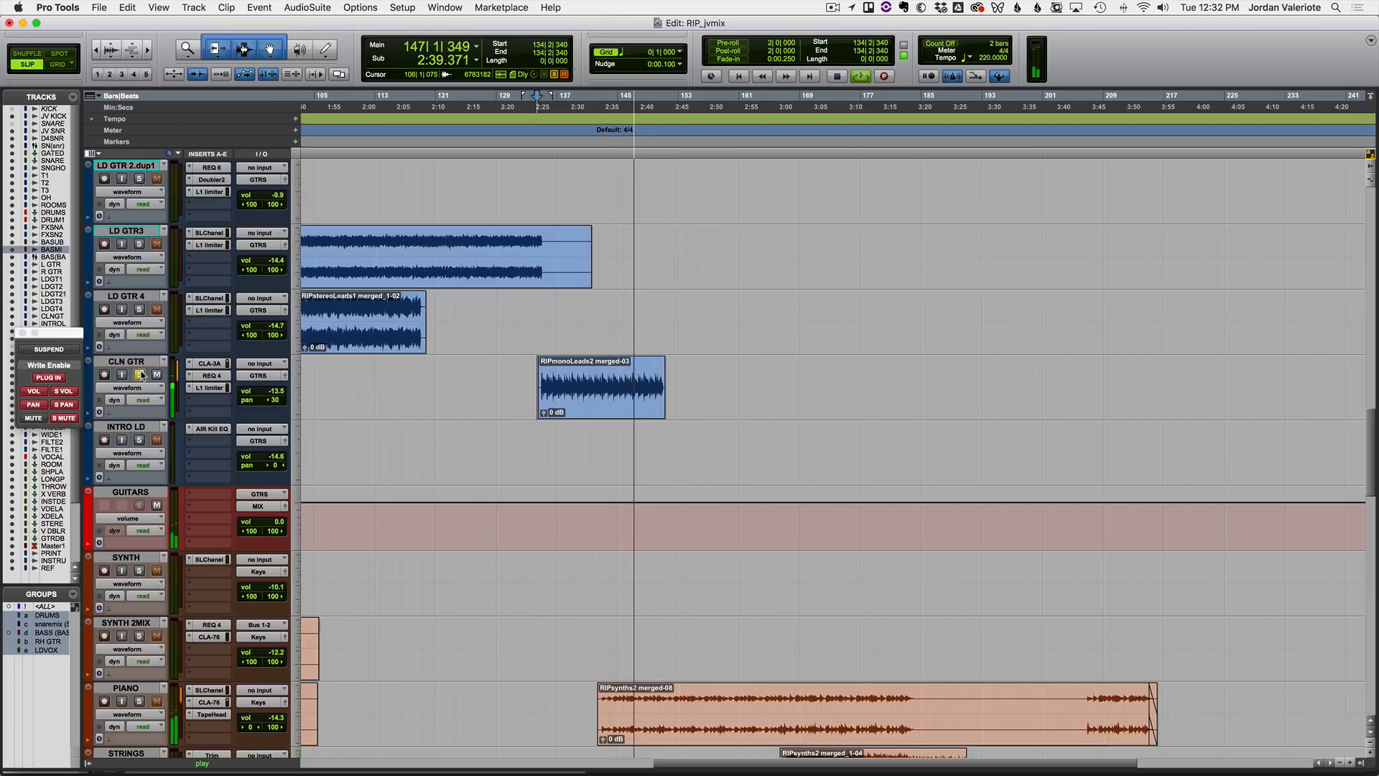
left_click(140, 375)
left_click(139, 701)
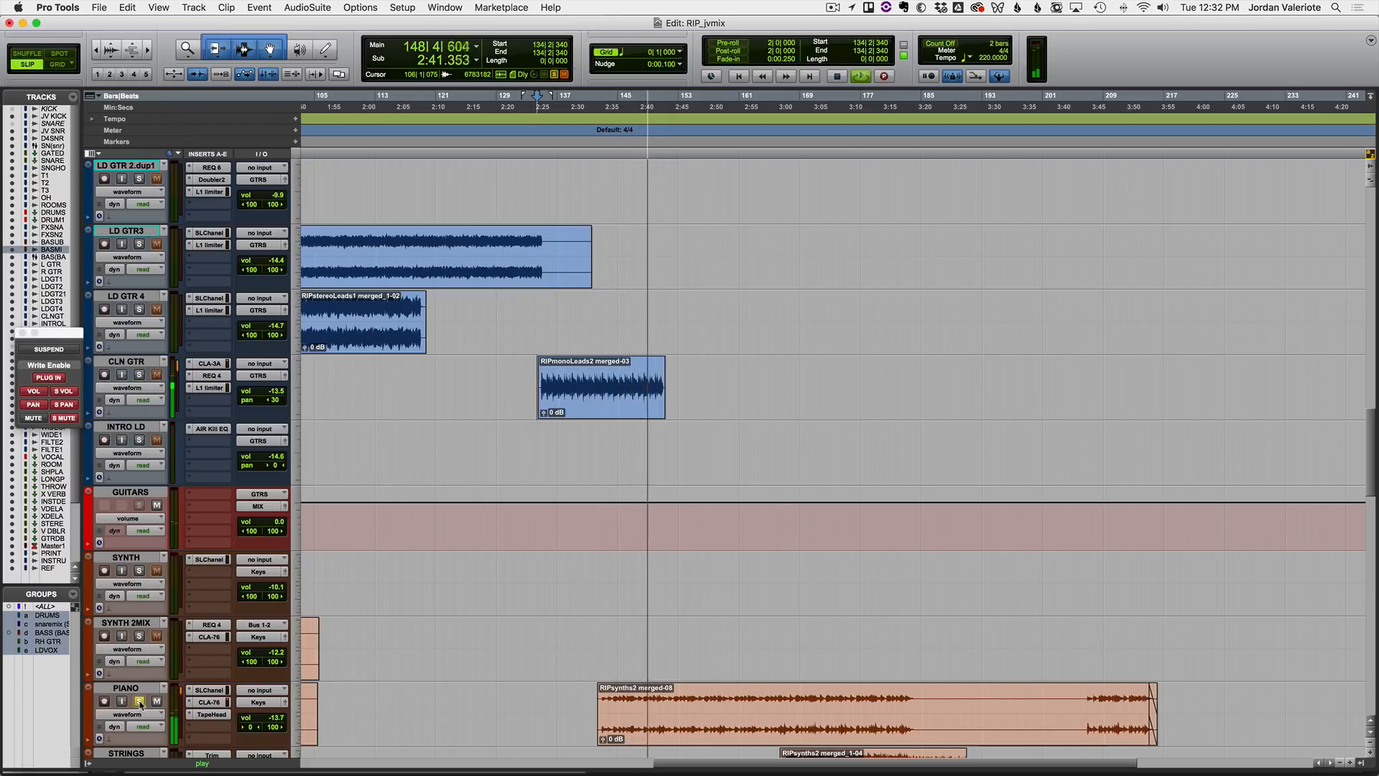
left_click(139, 702)
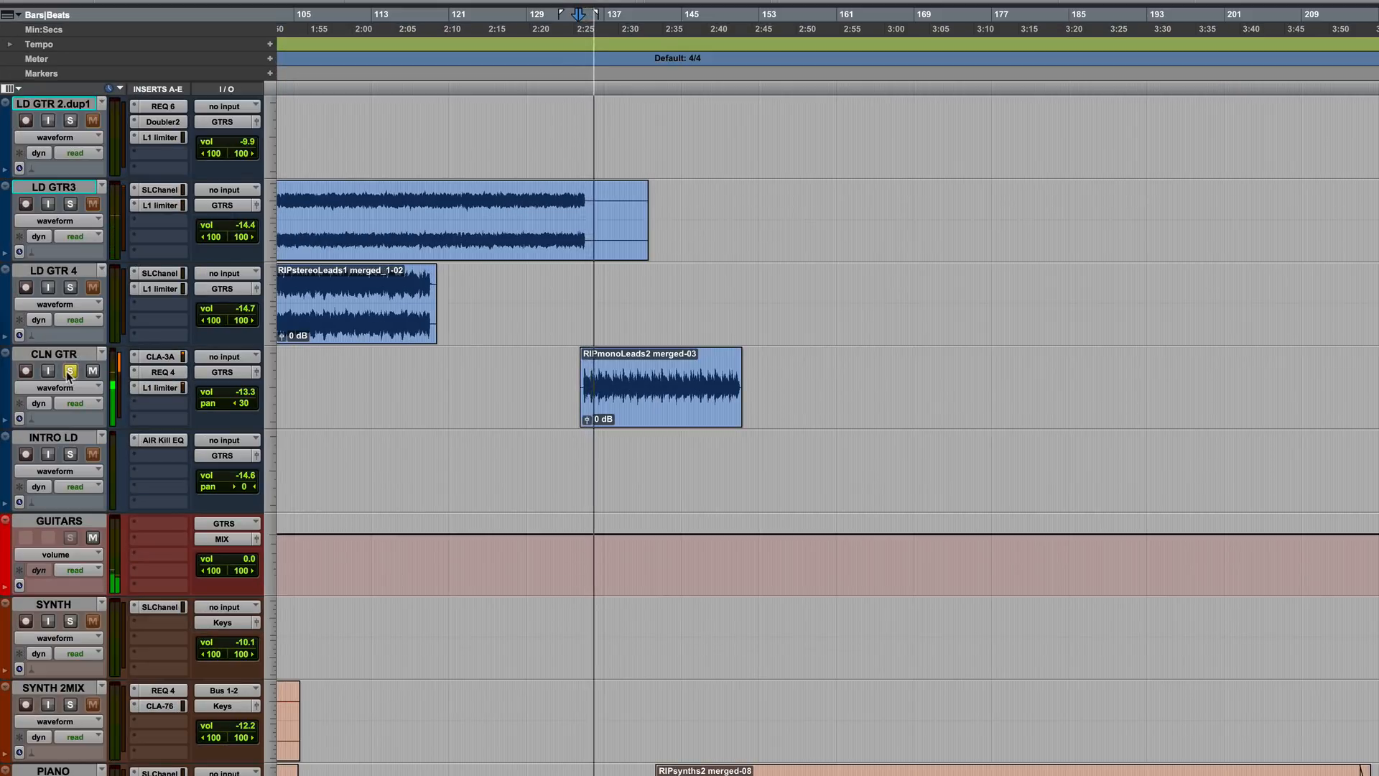
Compare CLN GTR in the mix and in solo, and open its CLA-3A compressor.
left_click(69, 371)
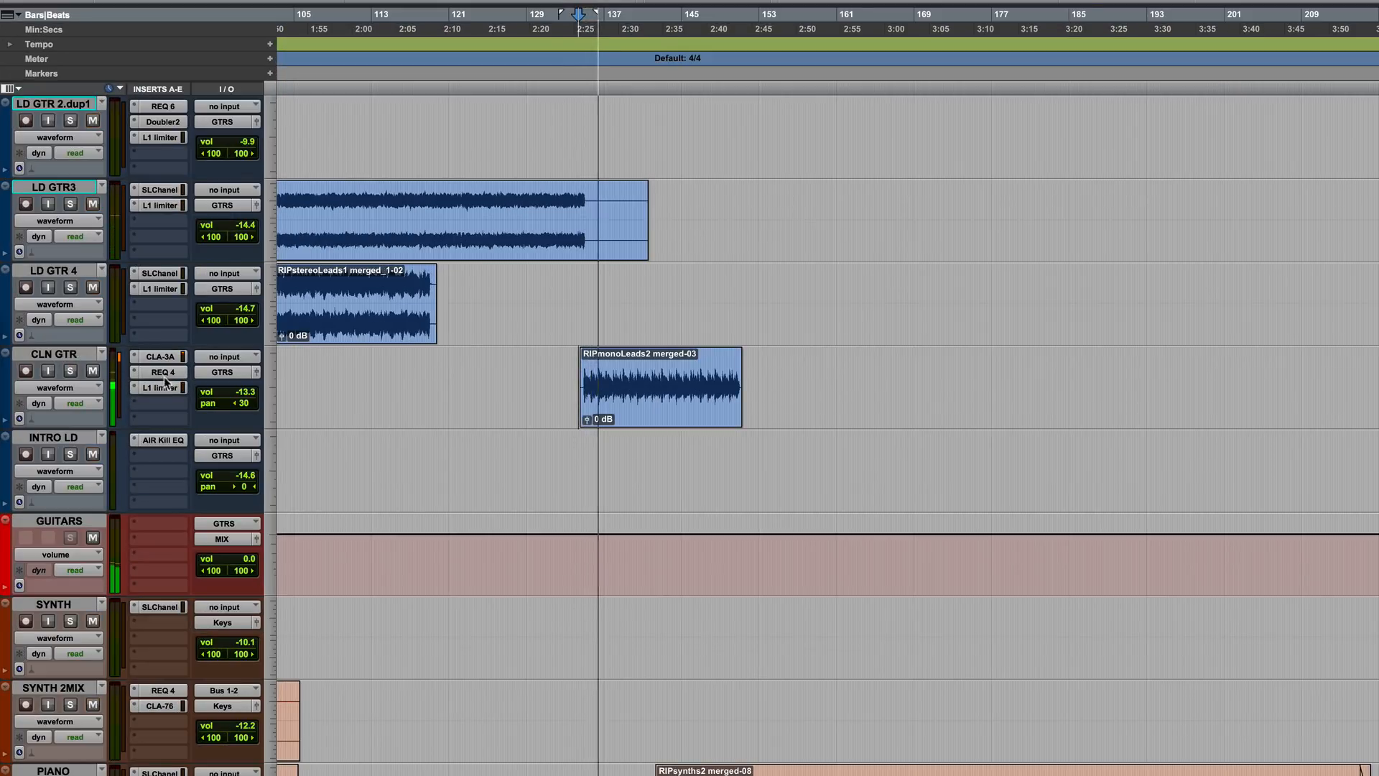
left_click(69, 371)
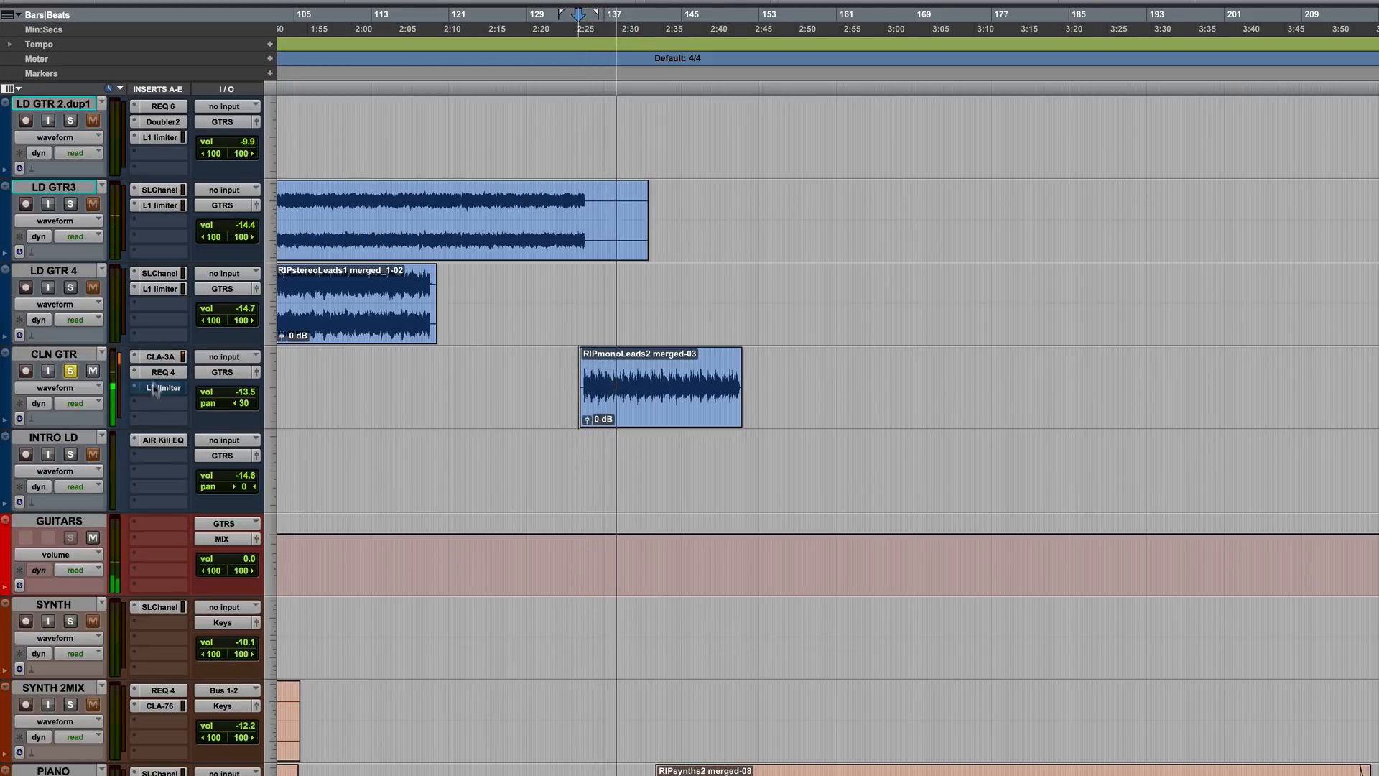
left_click(159, 357)
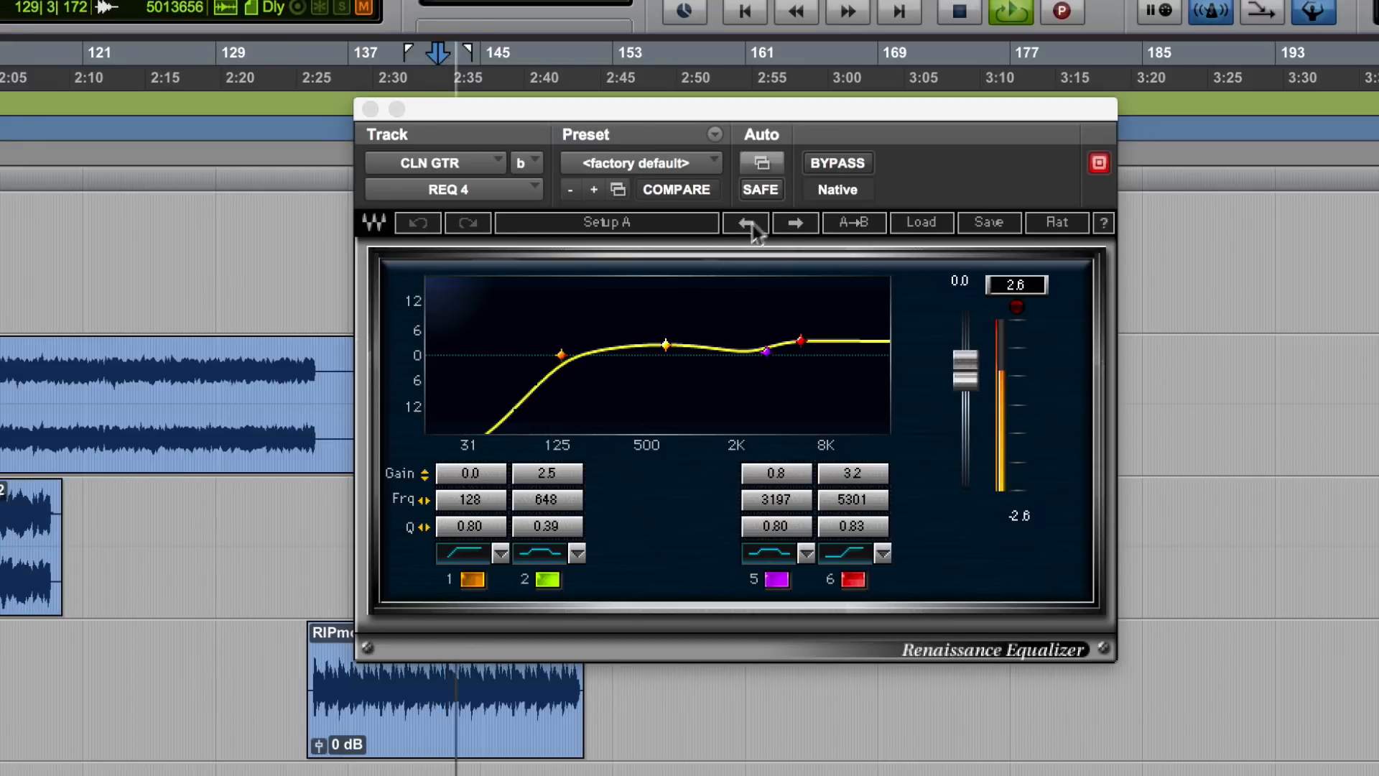
Compare CLN GTR with its REQ 4 equalizer bypassed and active.
left_click(839, 164)
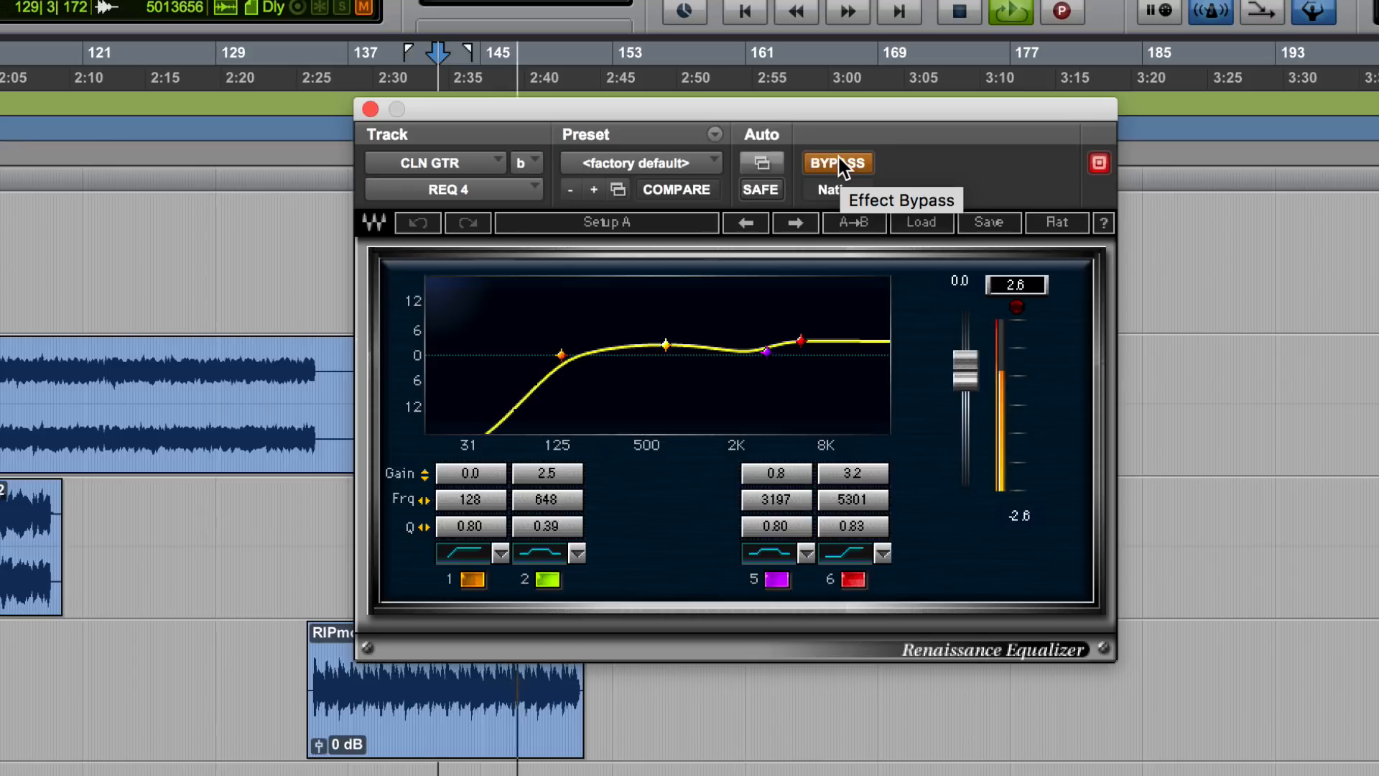
left_click(839, 159)
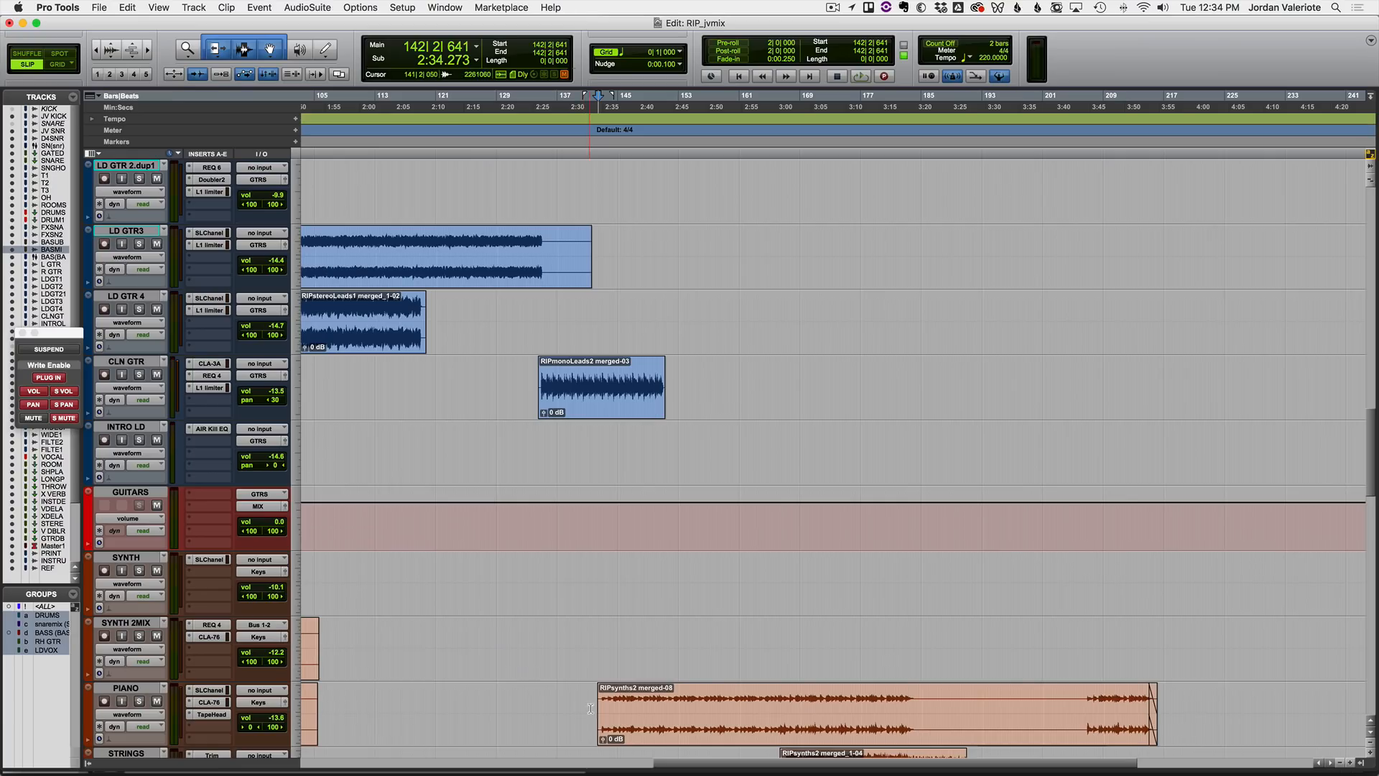
Bypass the SSLChannel, CLA-76 and TapeHead inserts on PIANO and play the track soloed from just before its clip.
scroll(156, 671, "down", 2)
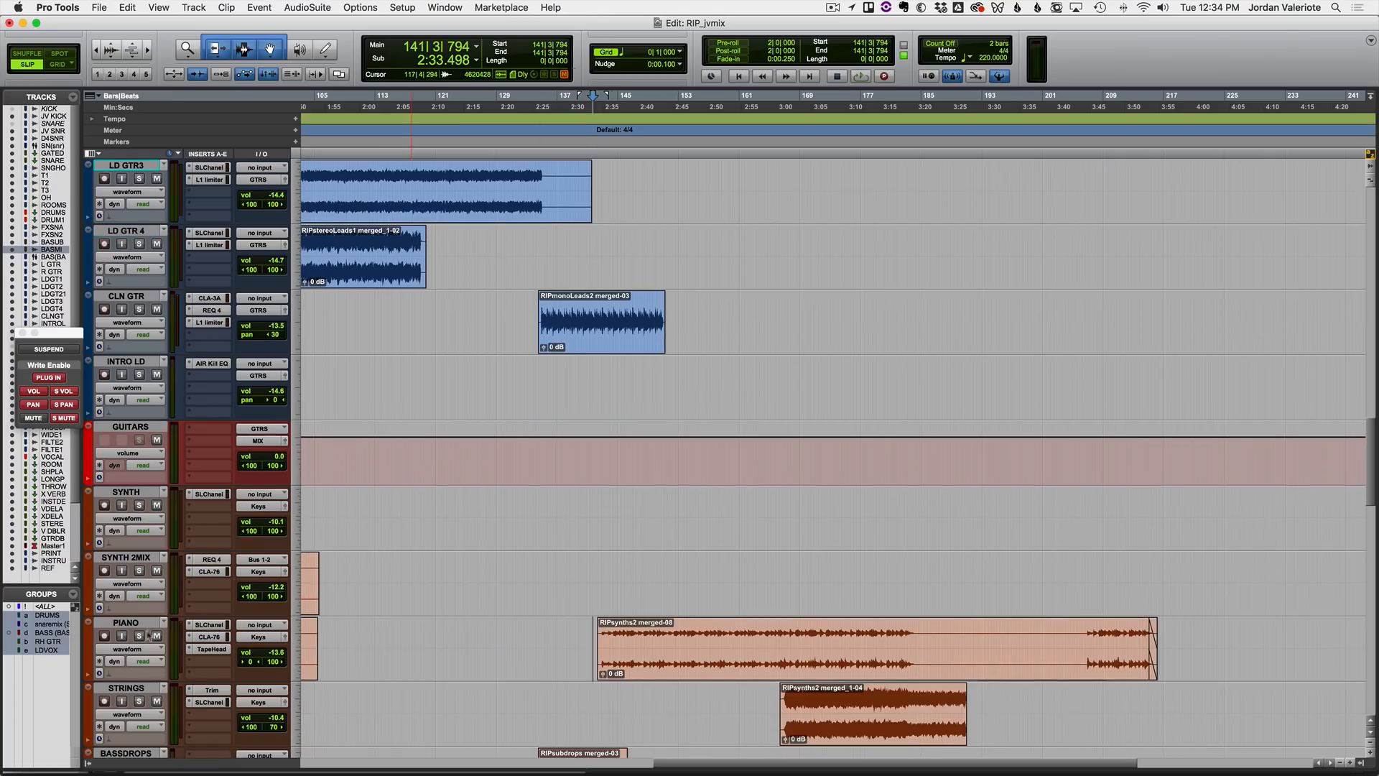
left_click(209, 637, "super")
left_click(212, 649, "super")
key("space")
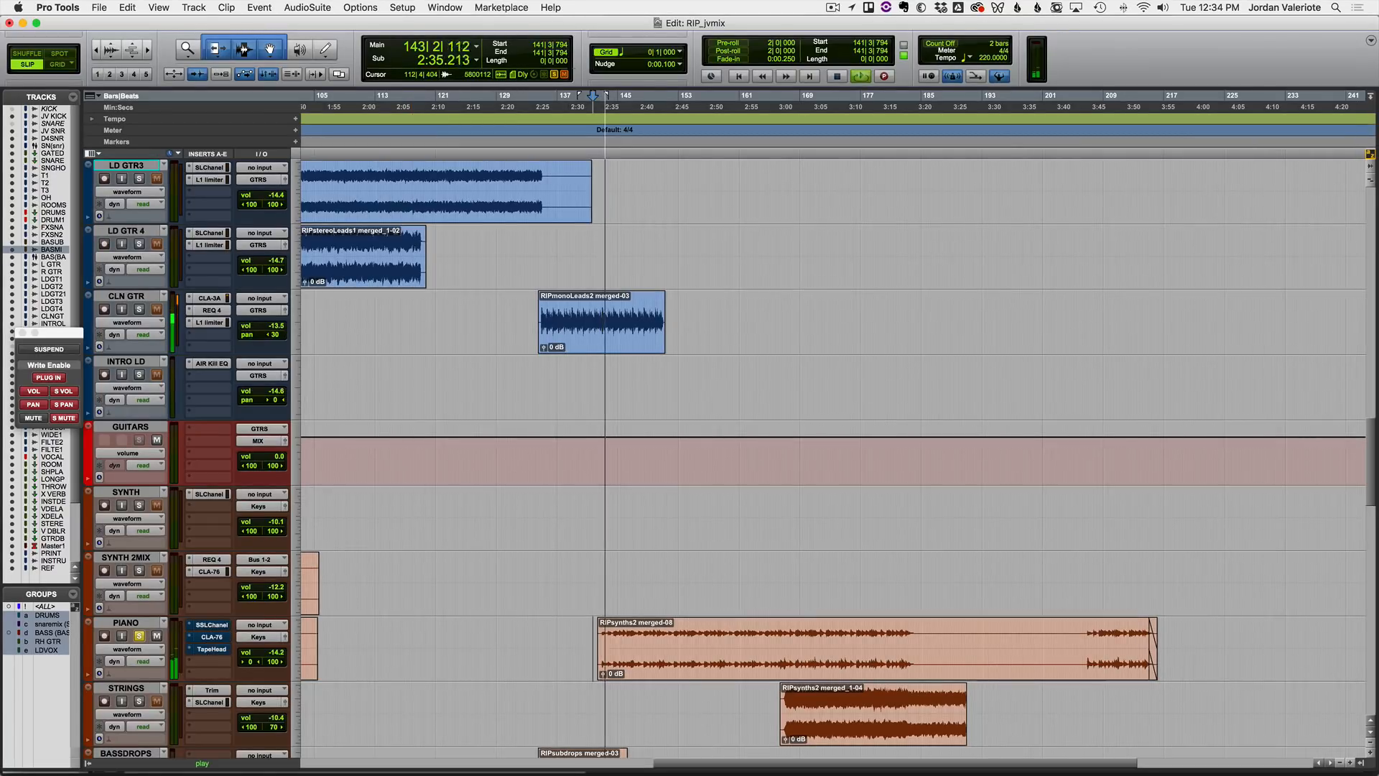
Open the SSLChannel plug-in on PIANO and replay the part with its bypass switched off.
left_click(211, 625)
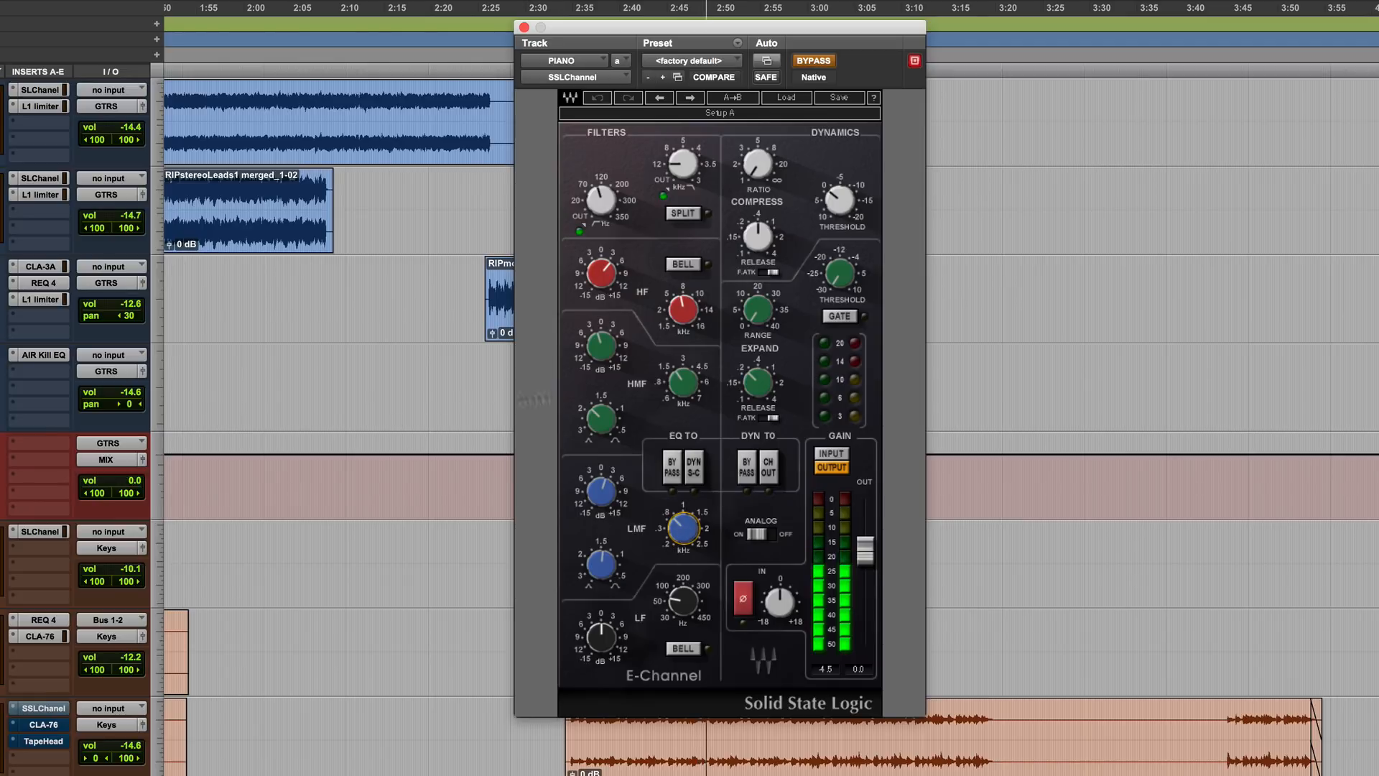
key("space")
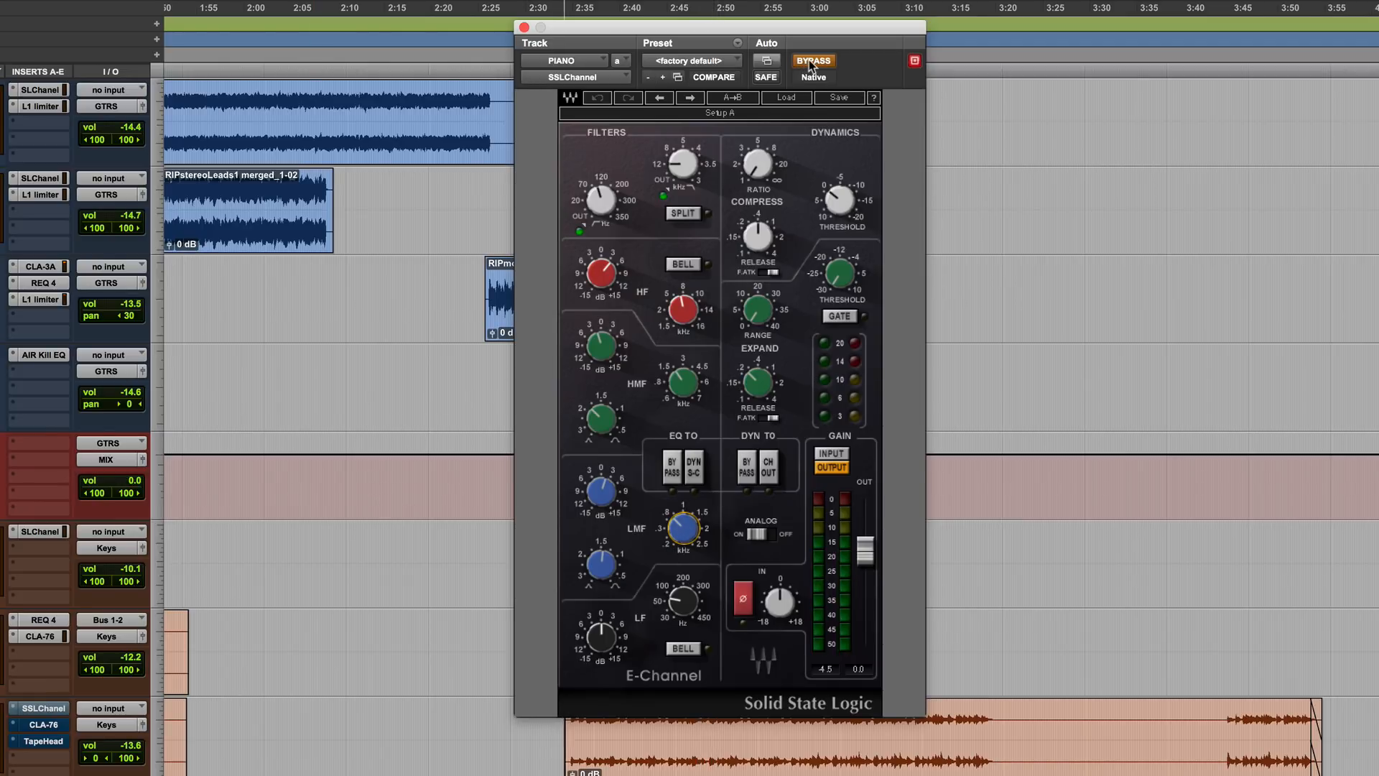
key("space")
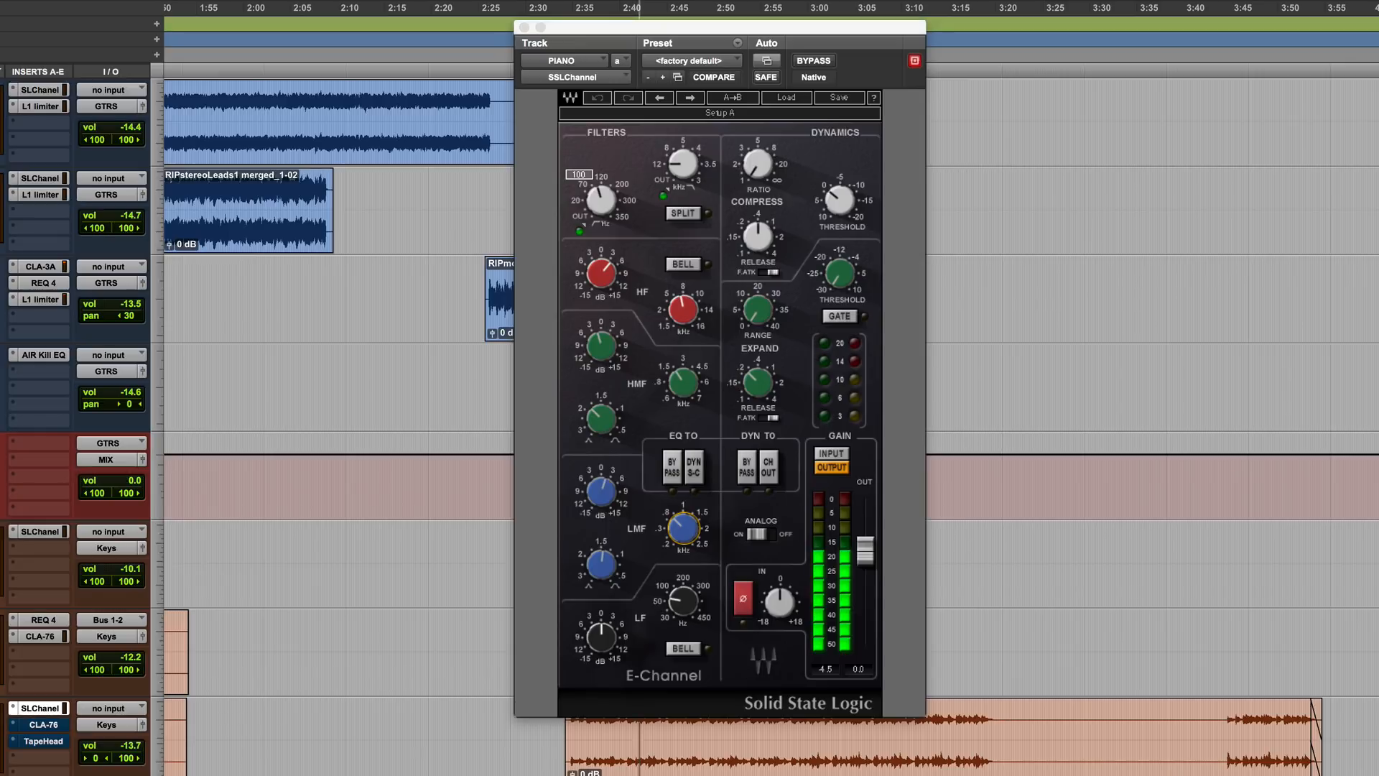
Open the CLA-76 compressor on PIANO and compare it bypassed and active during playback, leaving it active.
left_click(43, 724)
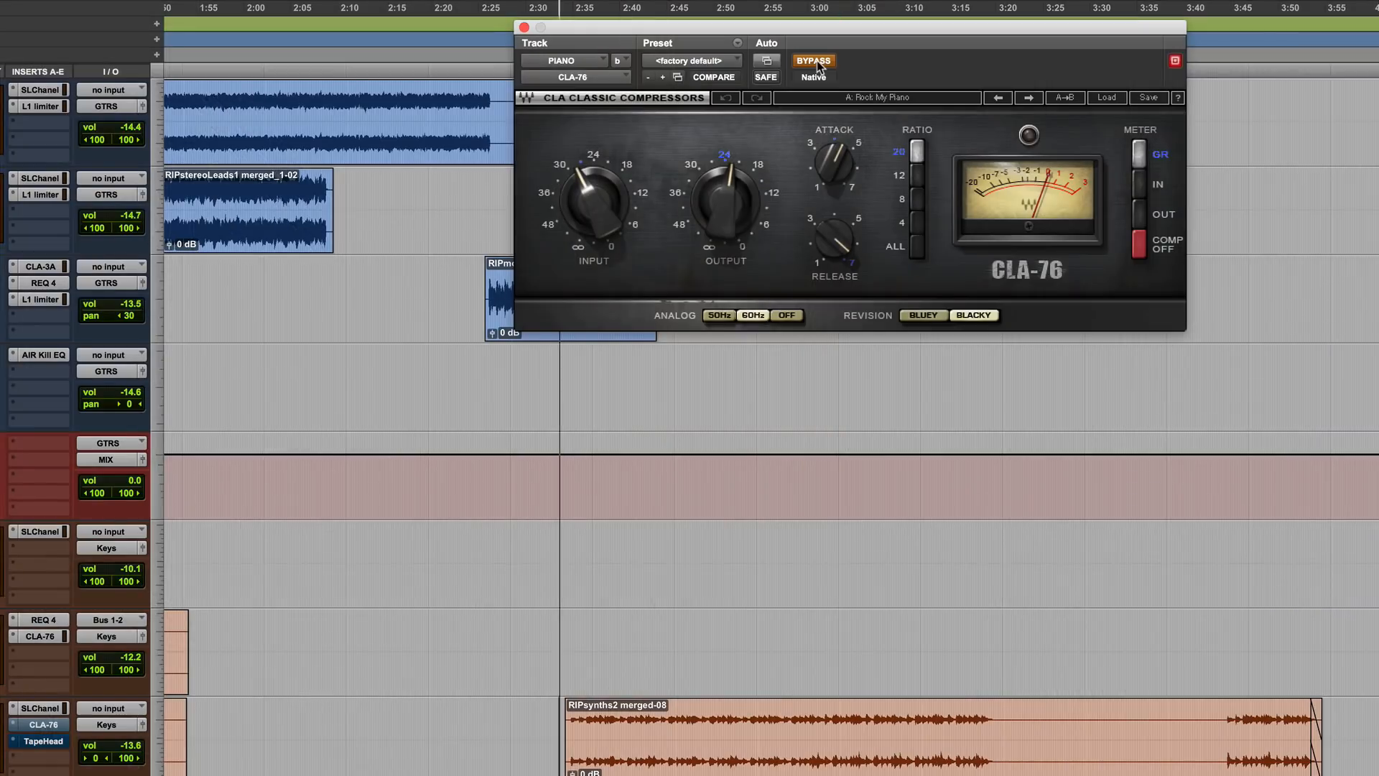
mouse_move(594, 202)
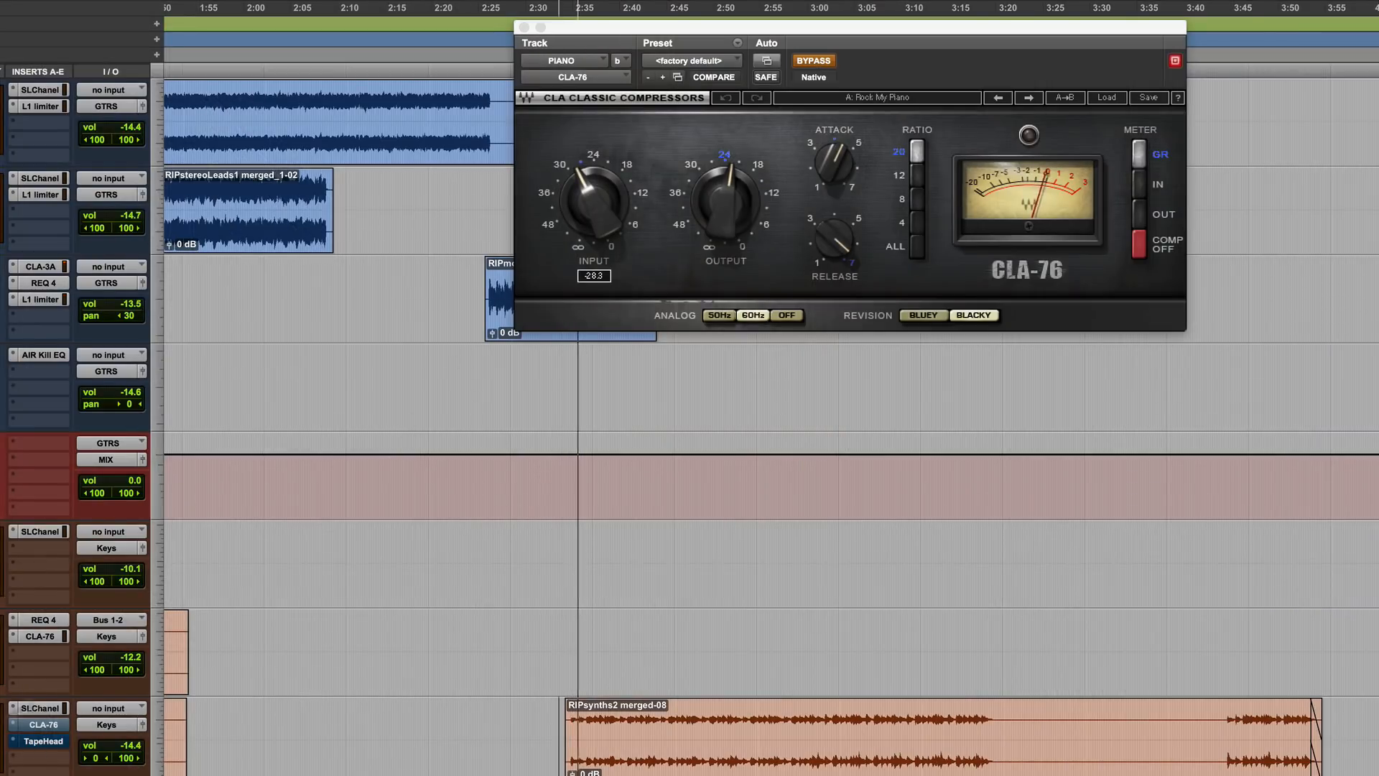
left_click(816, 60)
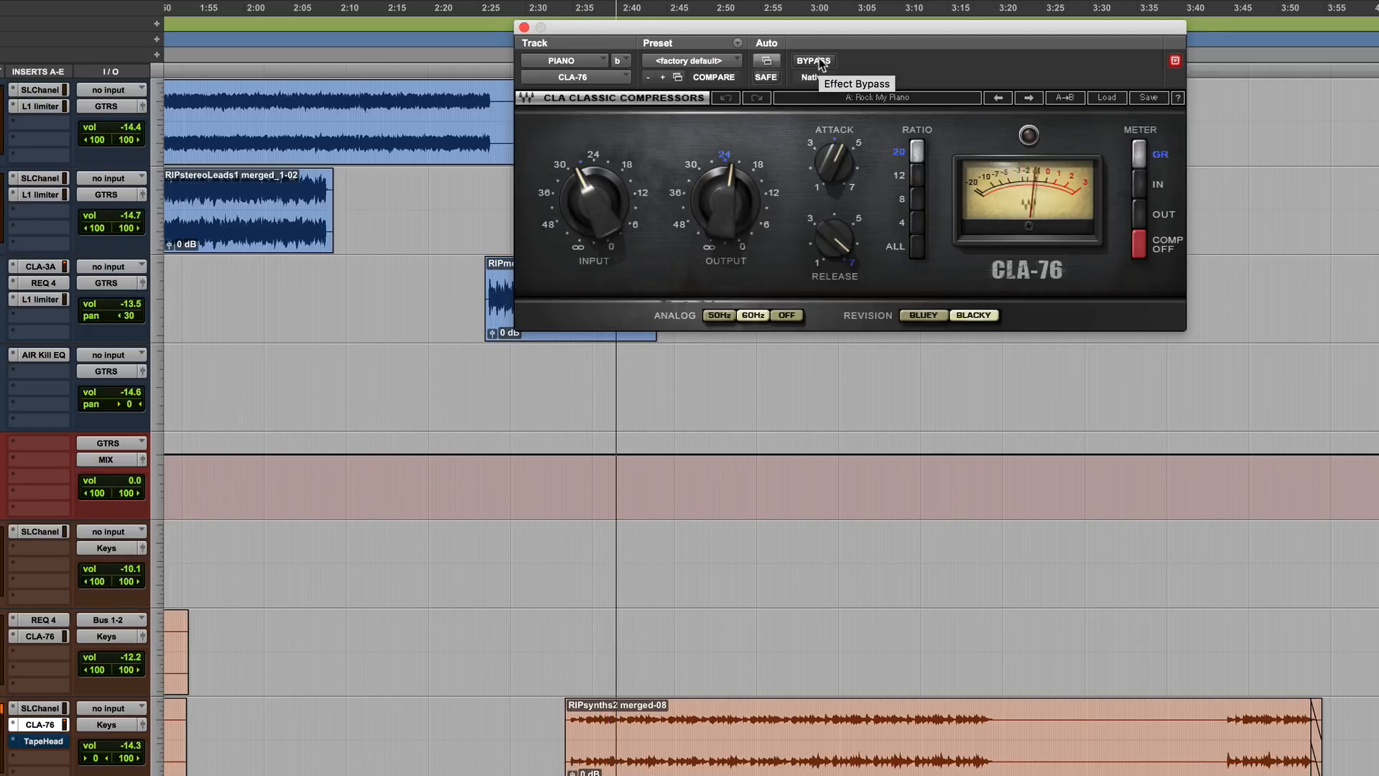
left_click(821, 61)
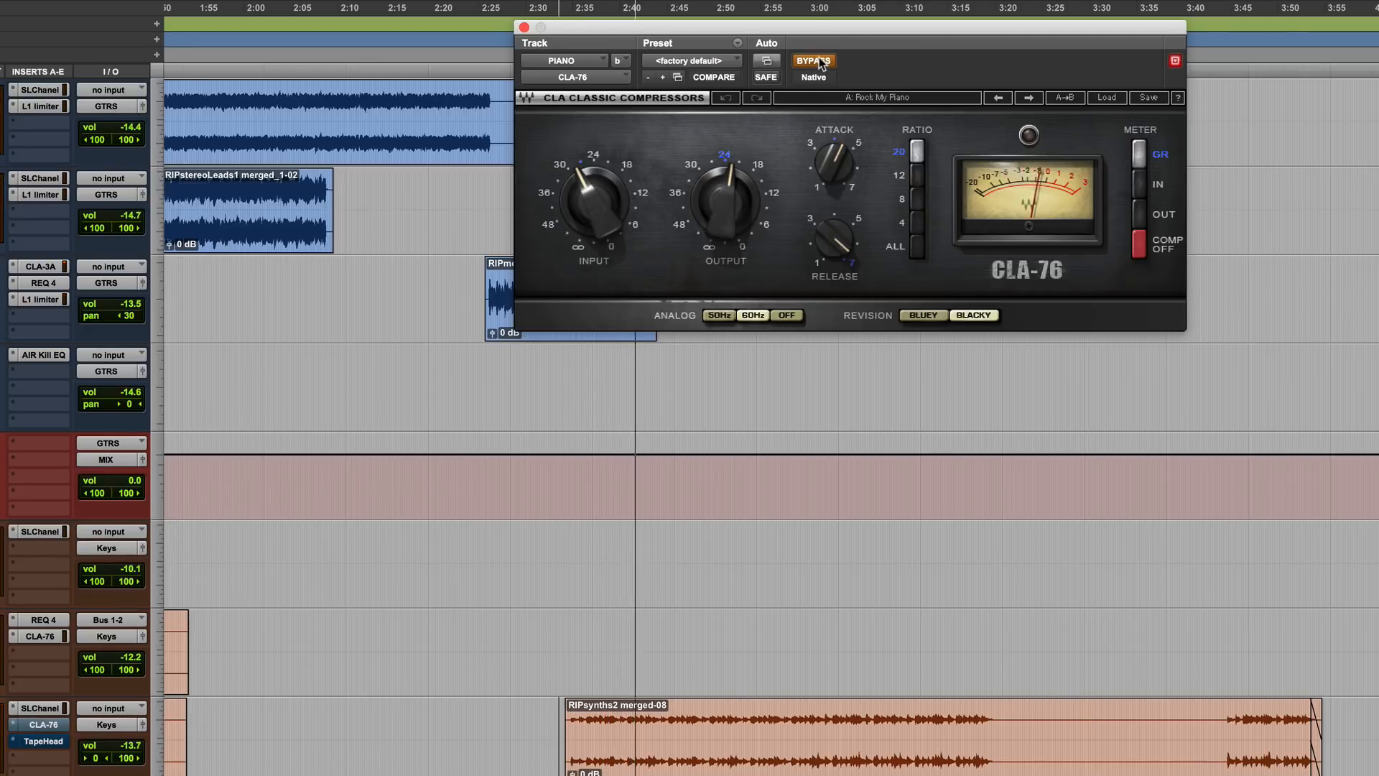
left_click(821, 61)
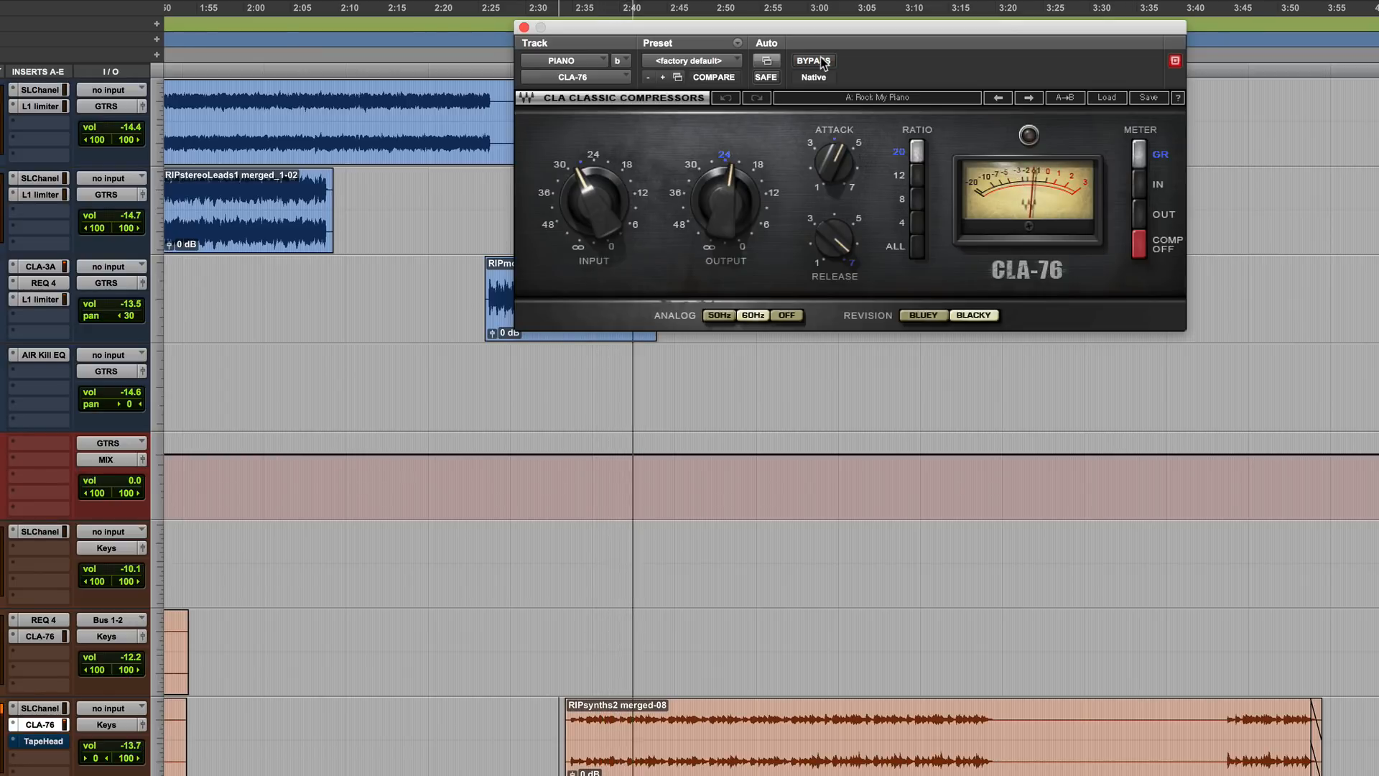
Compare the CLA-76 on PIANO bypassed and active once more, and reactivate the track's TapeHead insert.
left_click(814, 60)
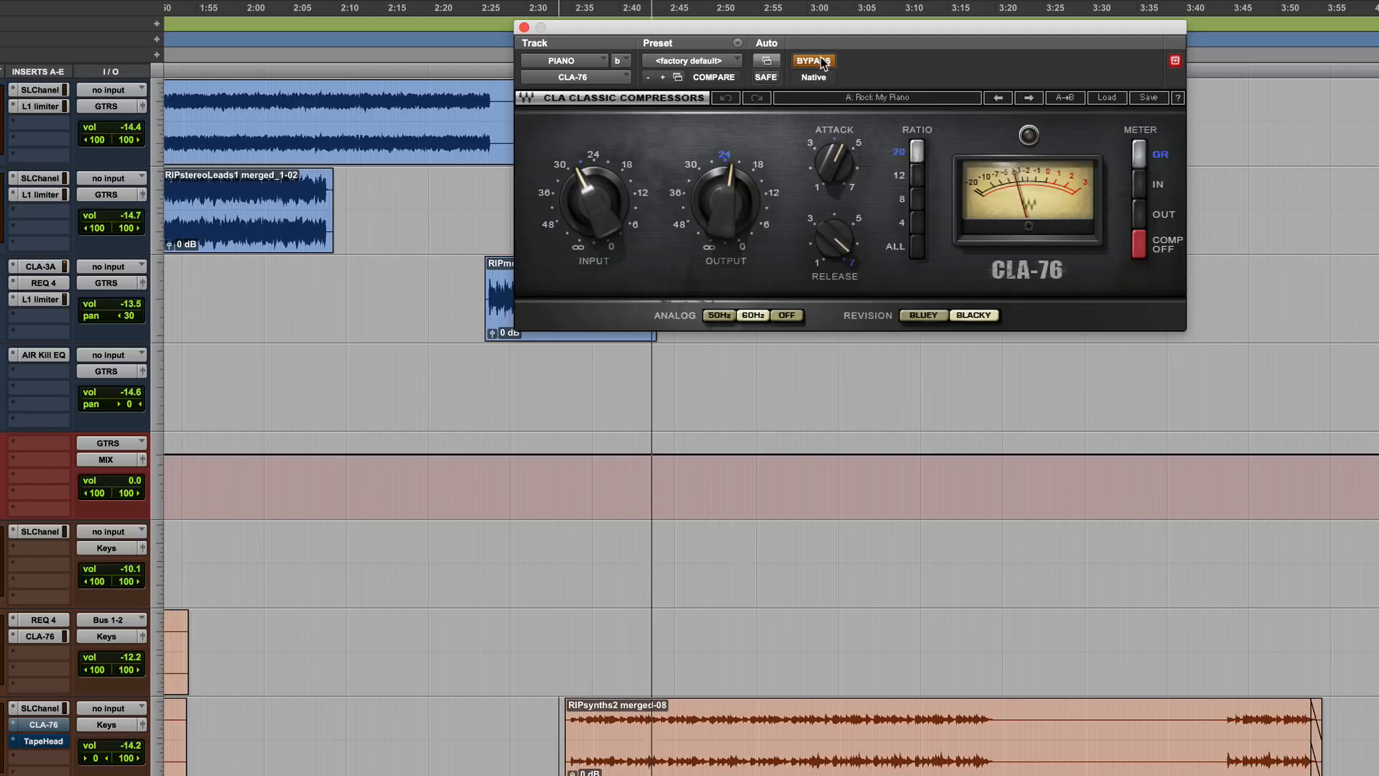
left_click(821, 62)
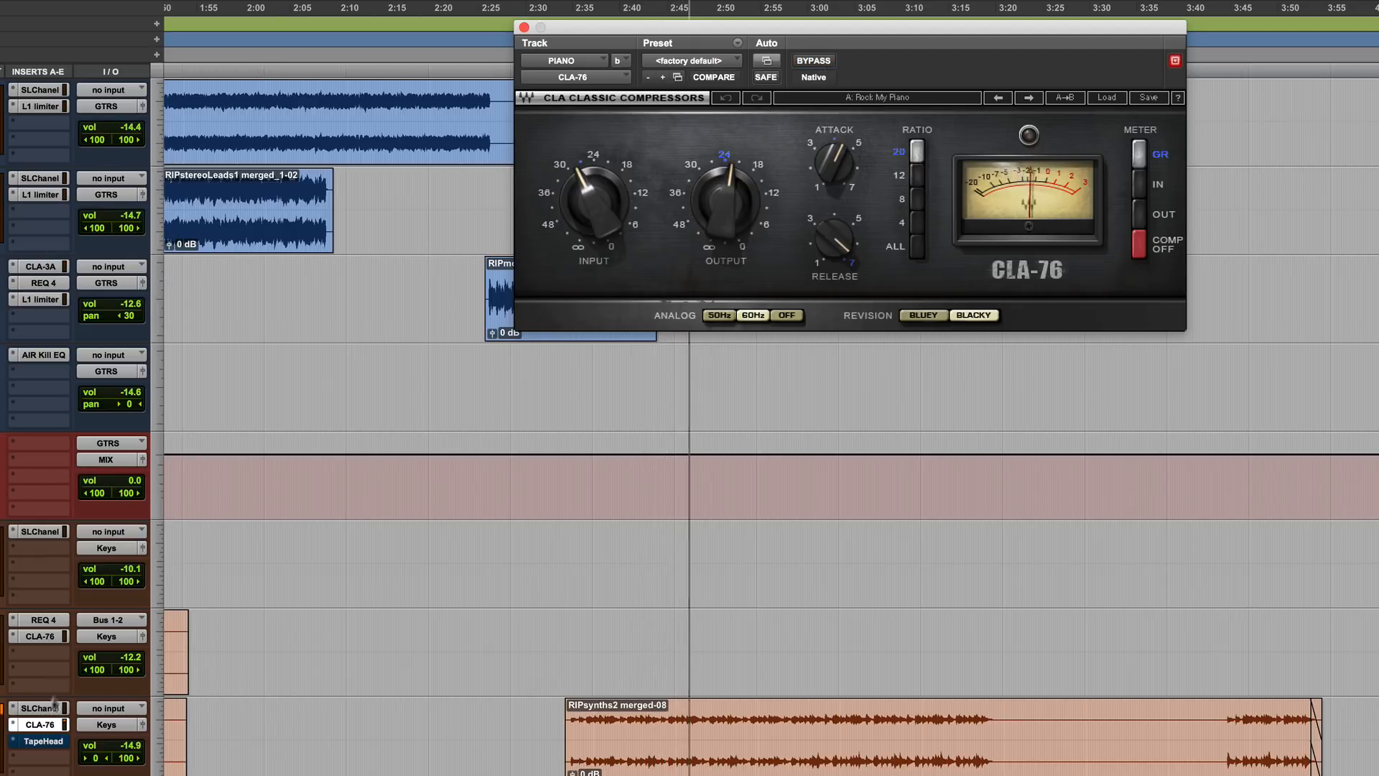
left_click(39, 741)
left_click(40, 741, "super")
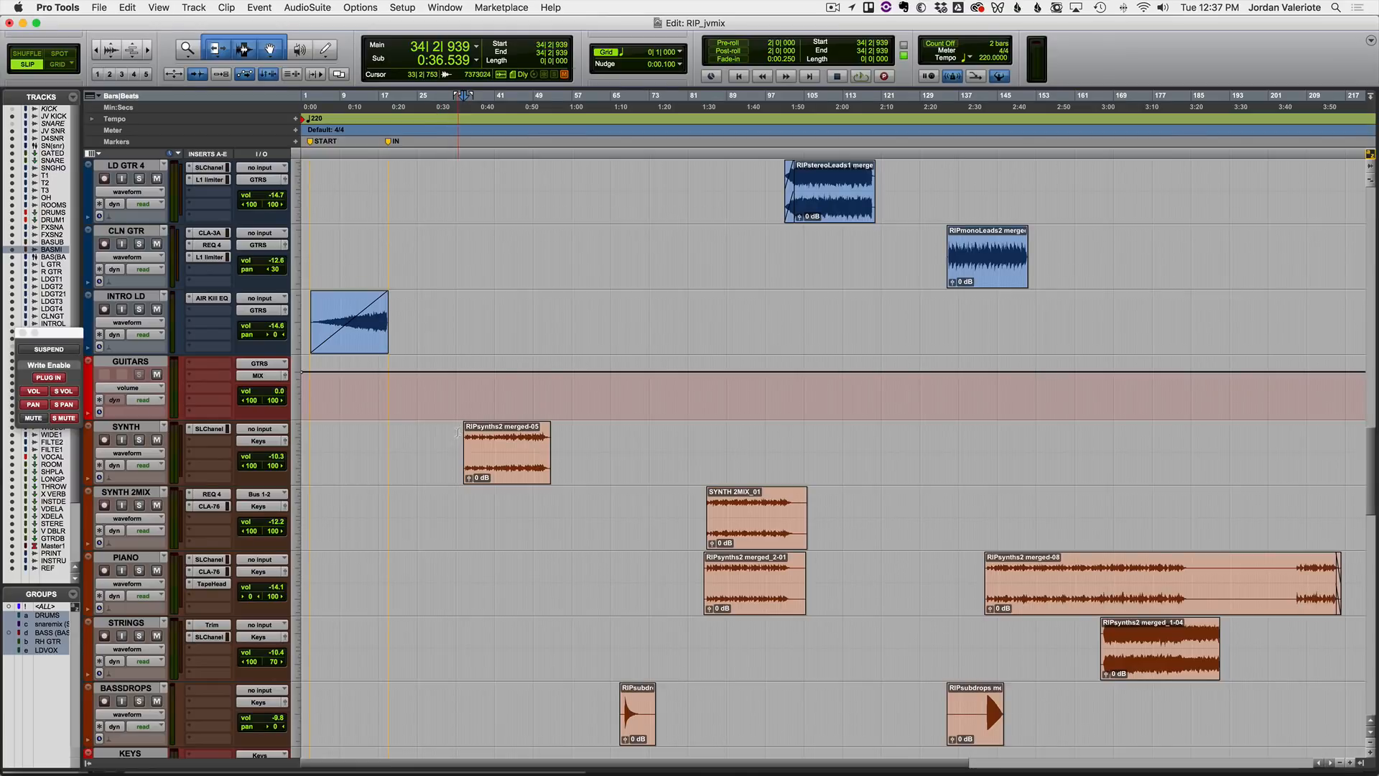
Play the song from just before the SYNTH clip, auditioning SYNTH both soloed and within the mix.
left_click(139, 440)
key("space")
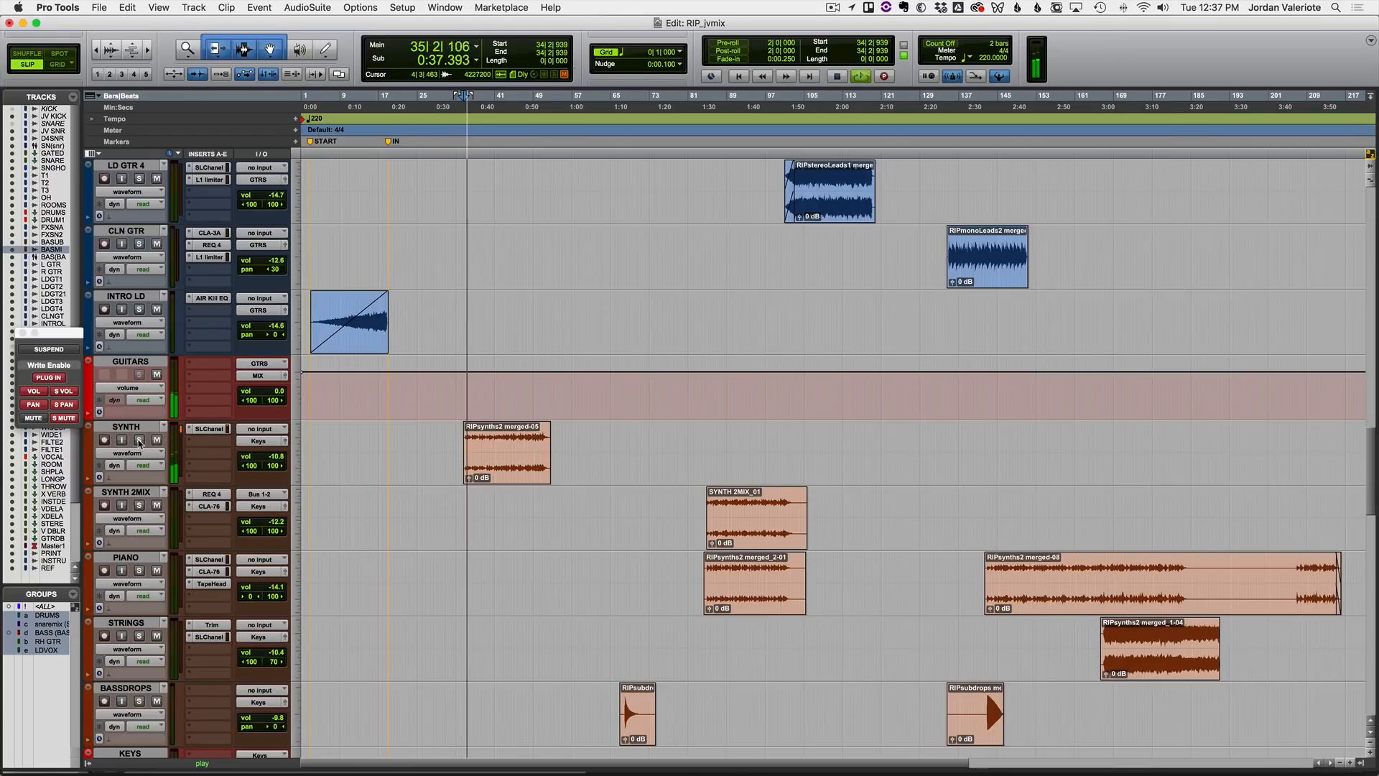
left_click(140, 441)
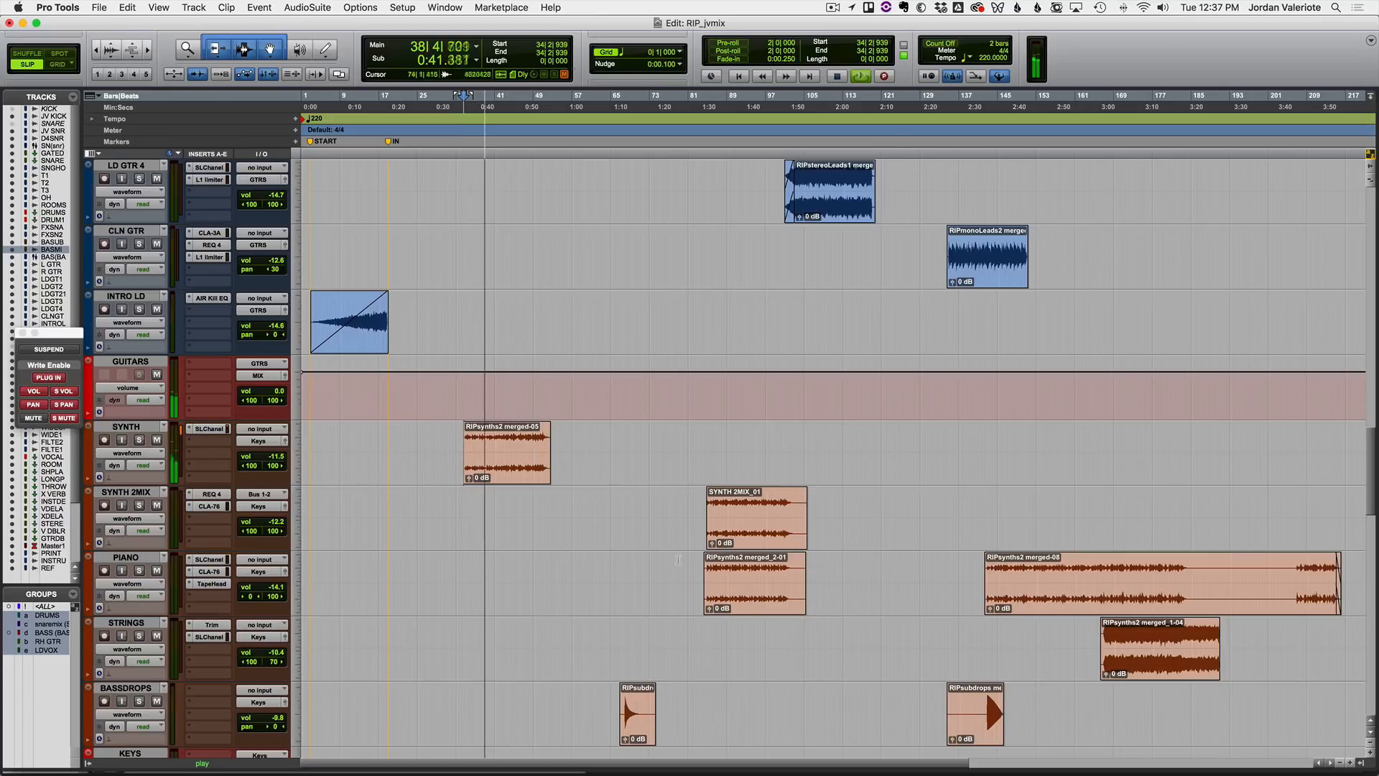
Play SYNTH 2MIX and PIANO soloed from the SYNTH 2MIX_01 clip and check PIANO's CLA-76 with its bypass toggled.
key("space")
key("space")
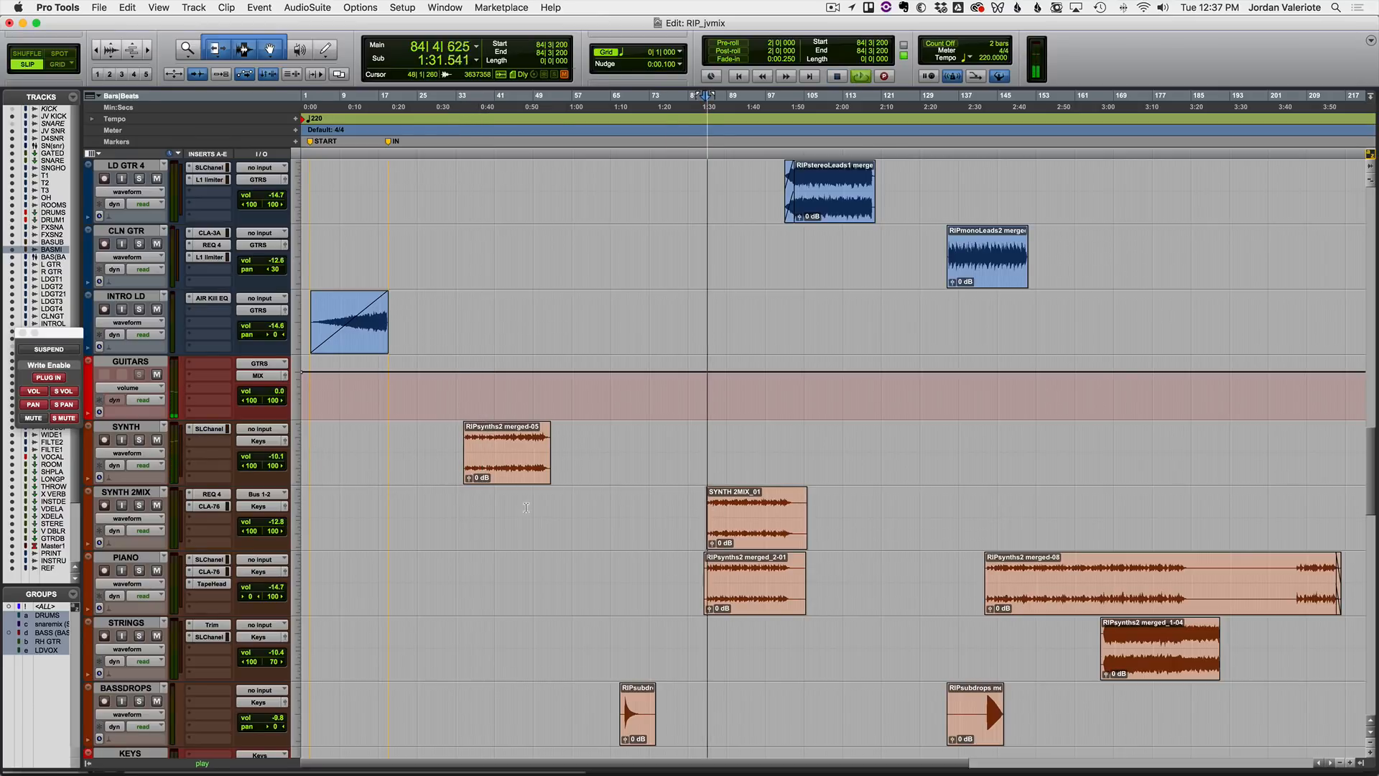
left_click(139, 505)
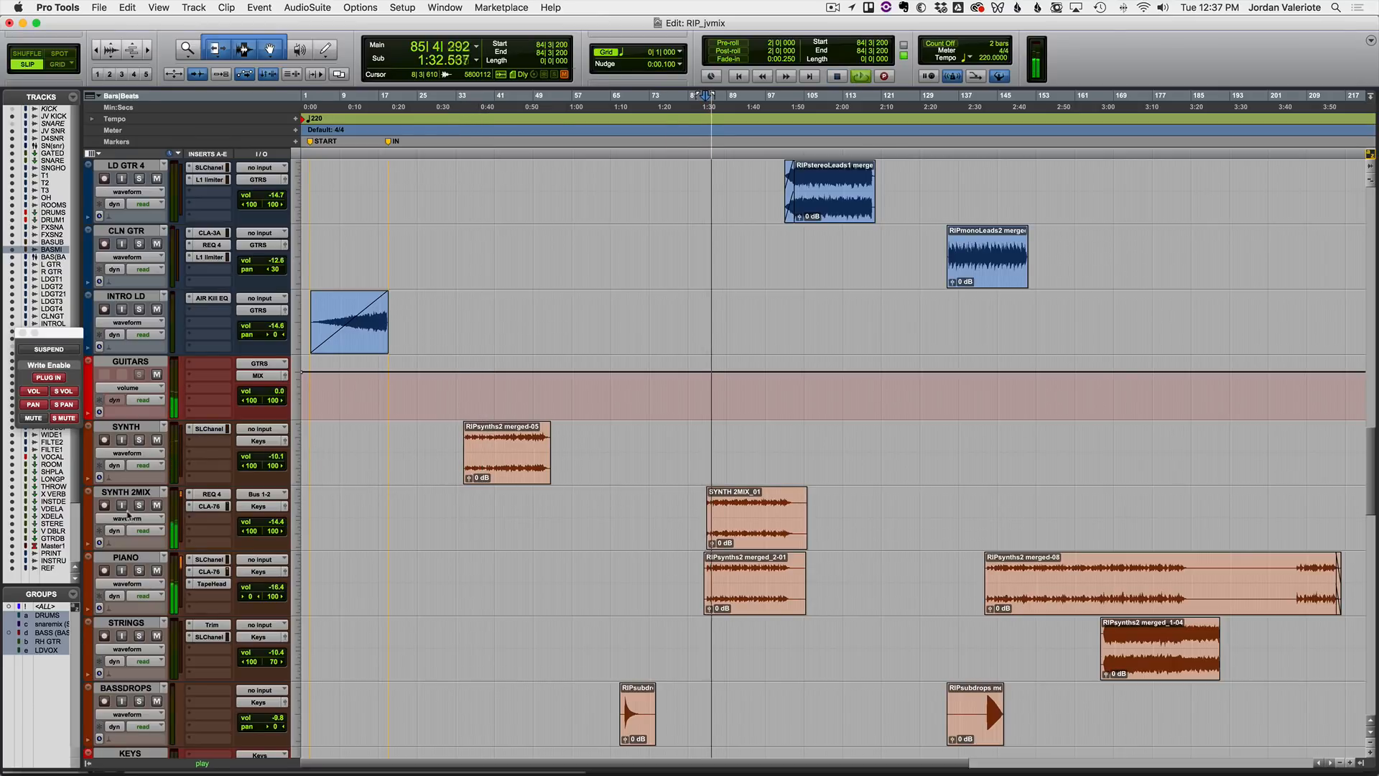
left_click(139, 570)
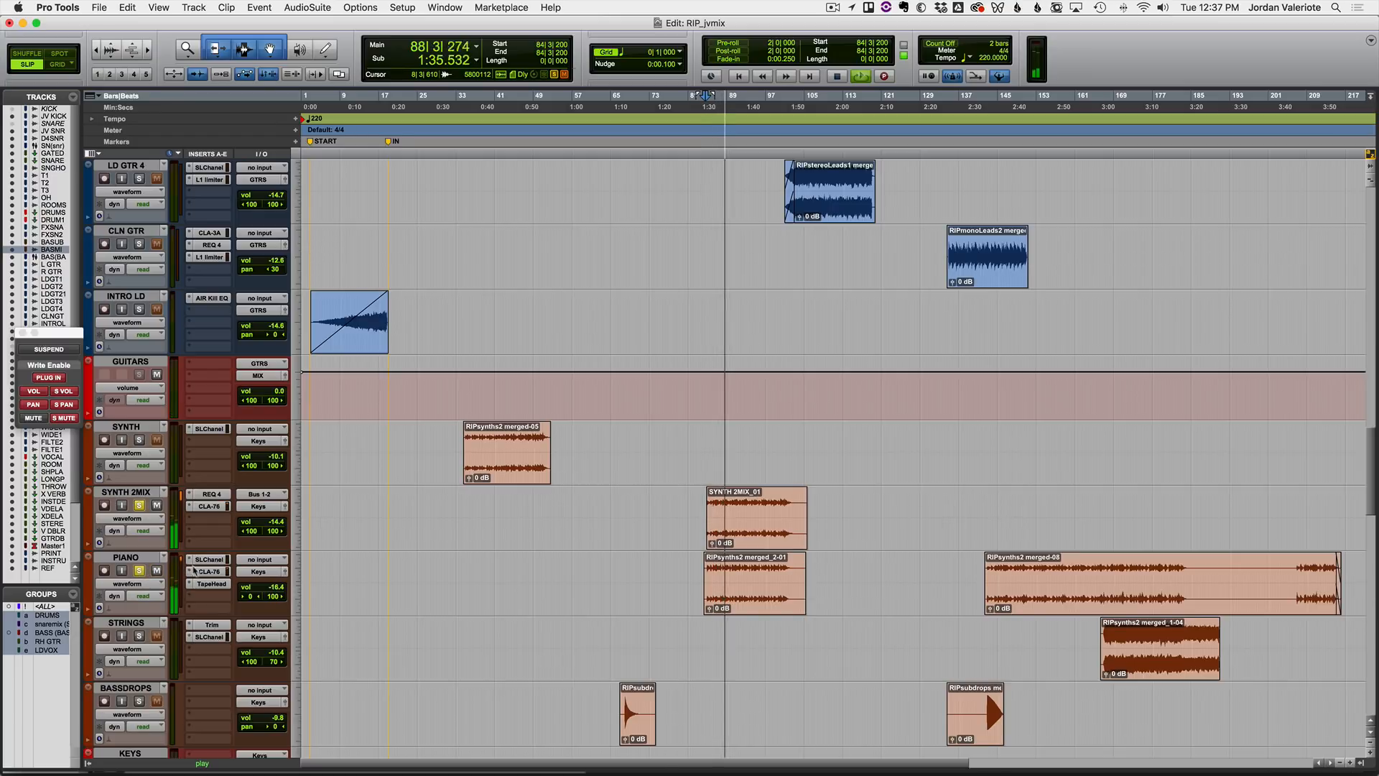
left_click(204, 573)
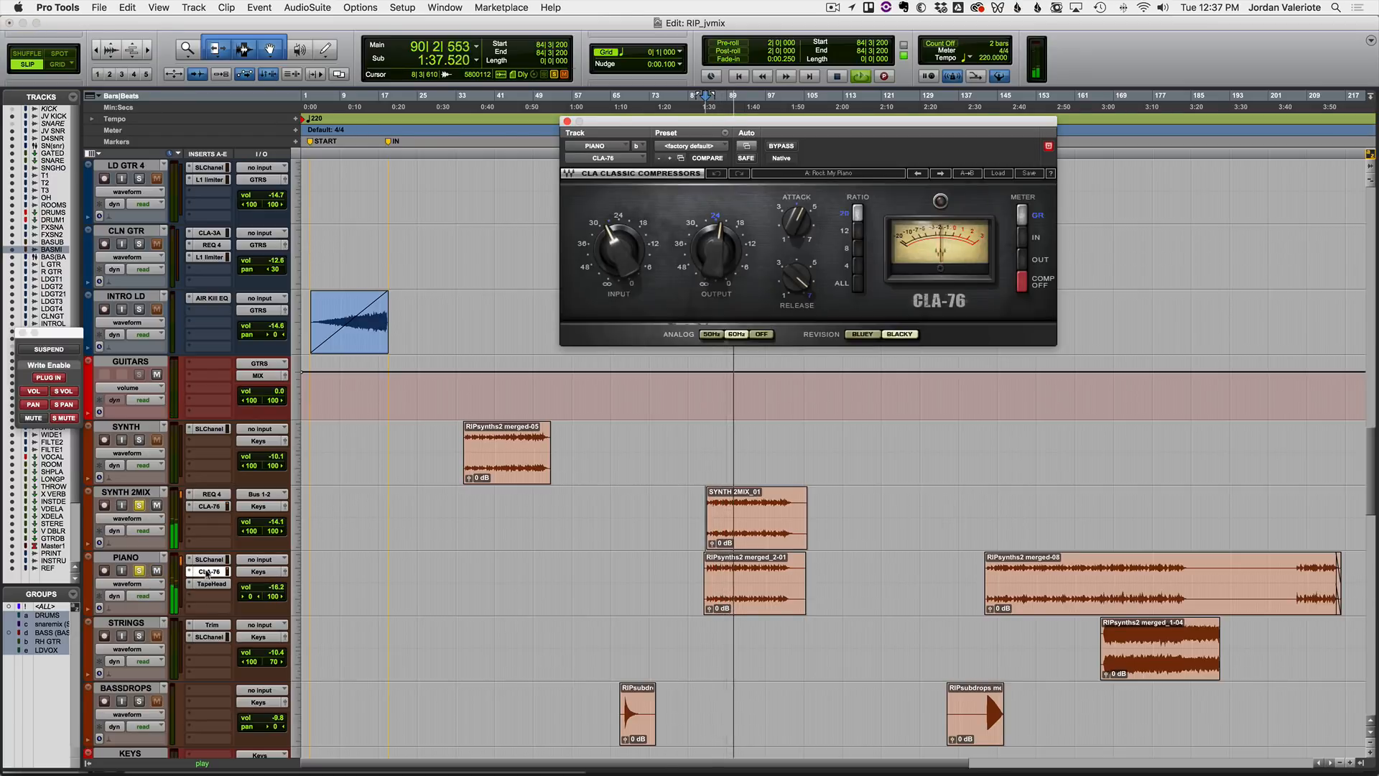
left_click(208, 572, "super")
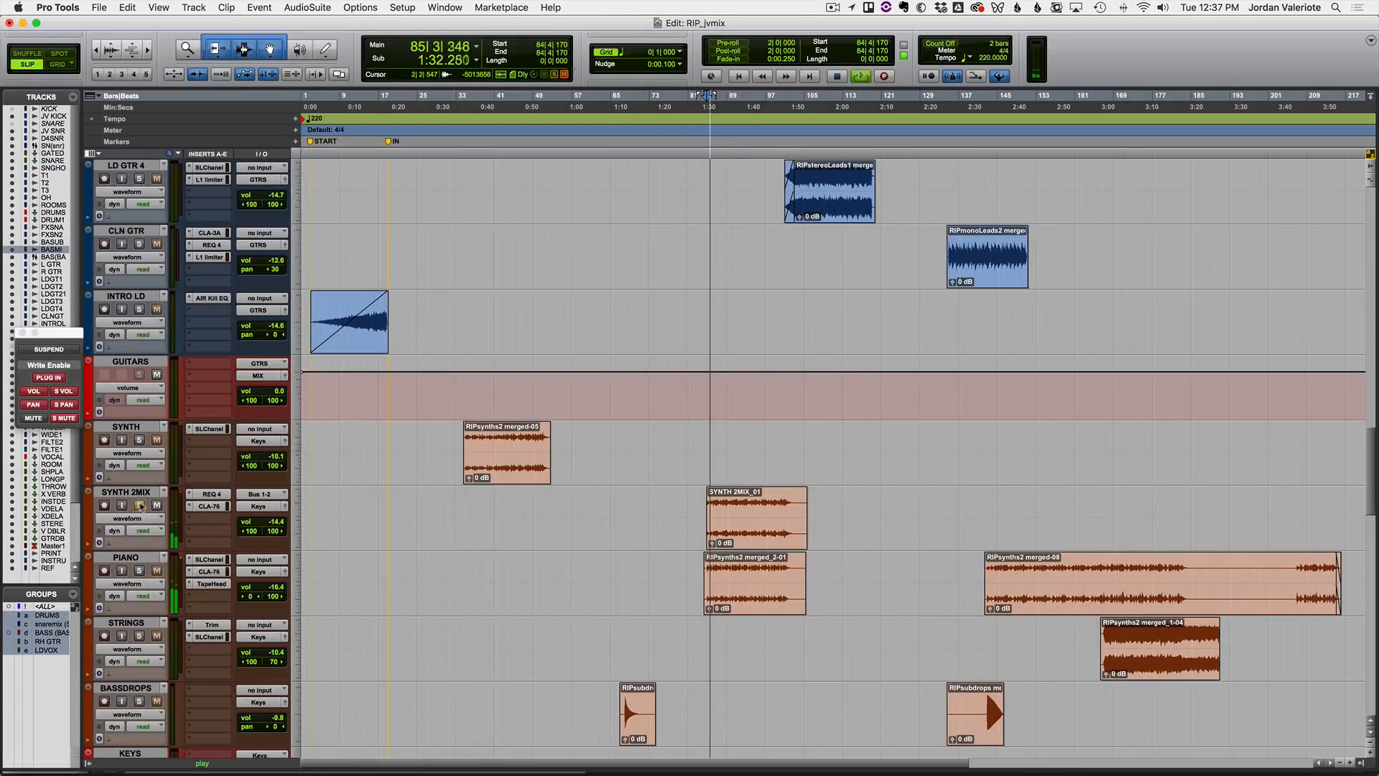
Audition LD GTR 2.dup1 soloed from its clip start and compare its Doubler2 plug-in bypassed and active, leaving it active.
scroll(381, 503, "up", 3)
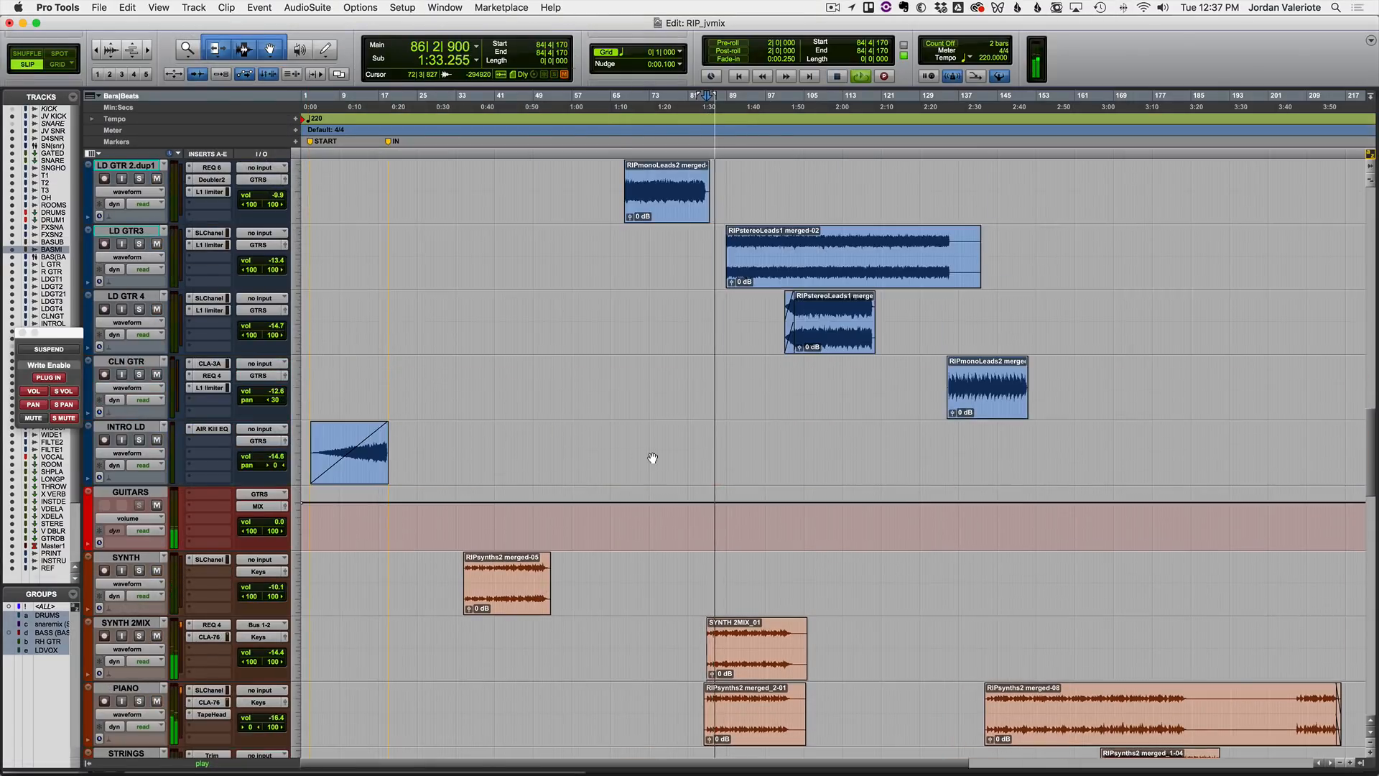
scroll(652, 458, "up", 3)
scroll(655, 451, "up", 3)
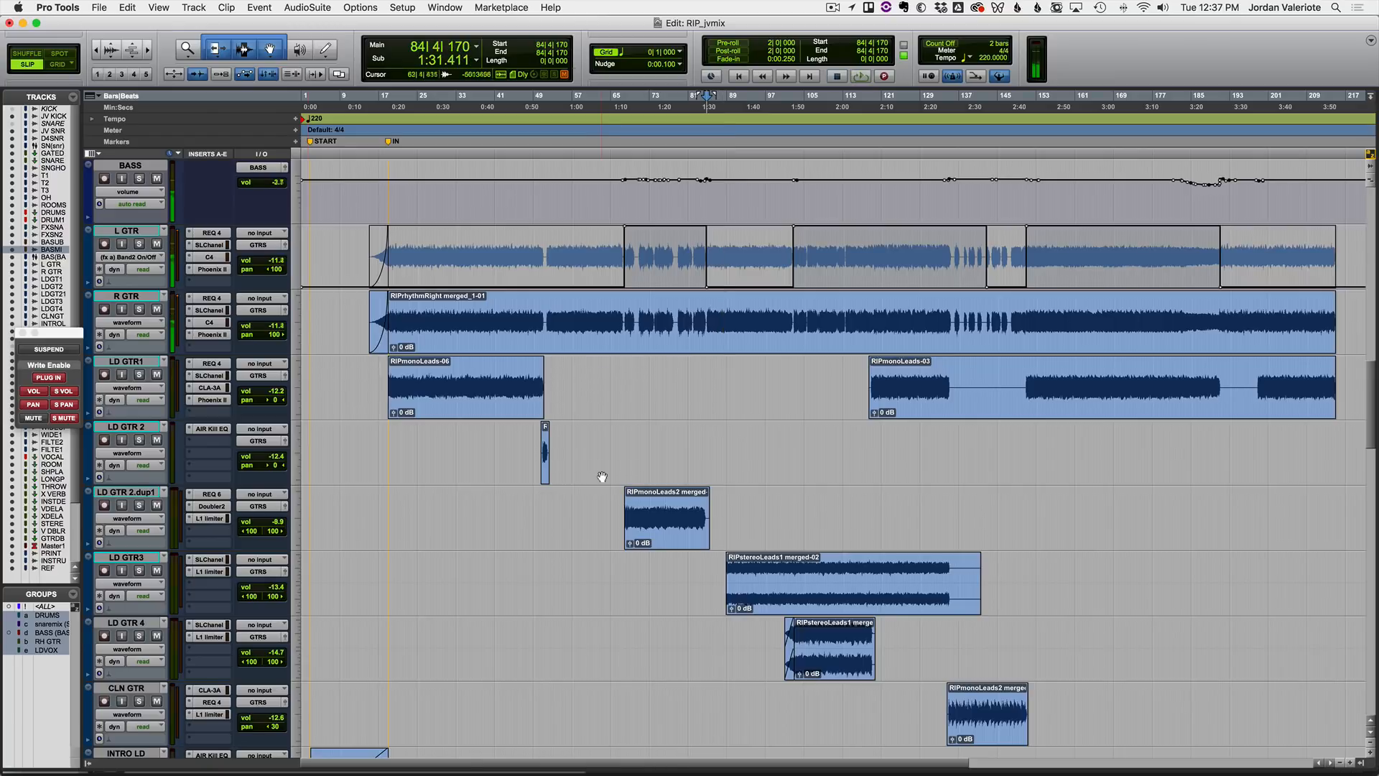
key("Tab")
key("space")
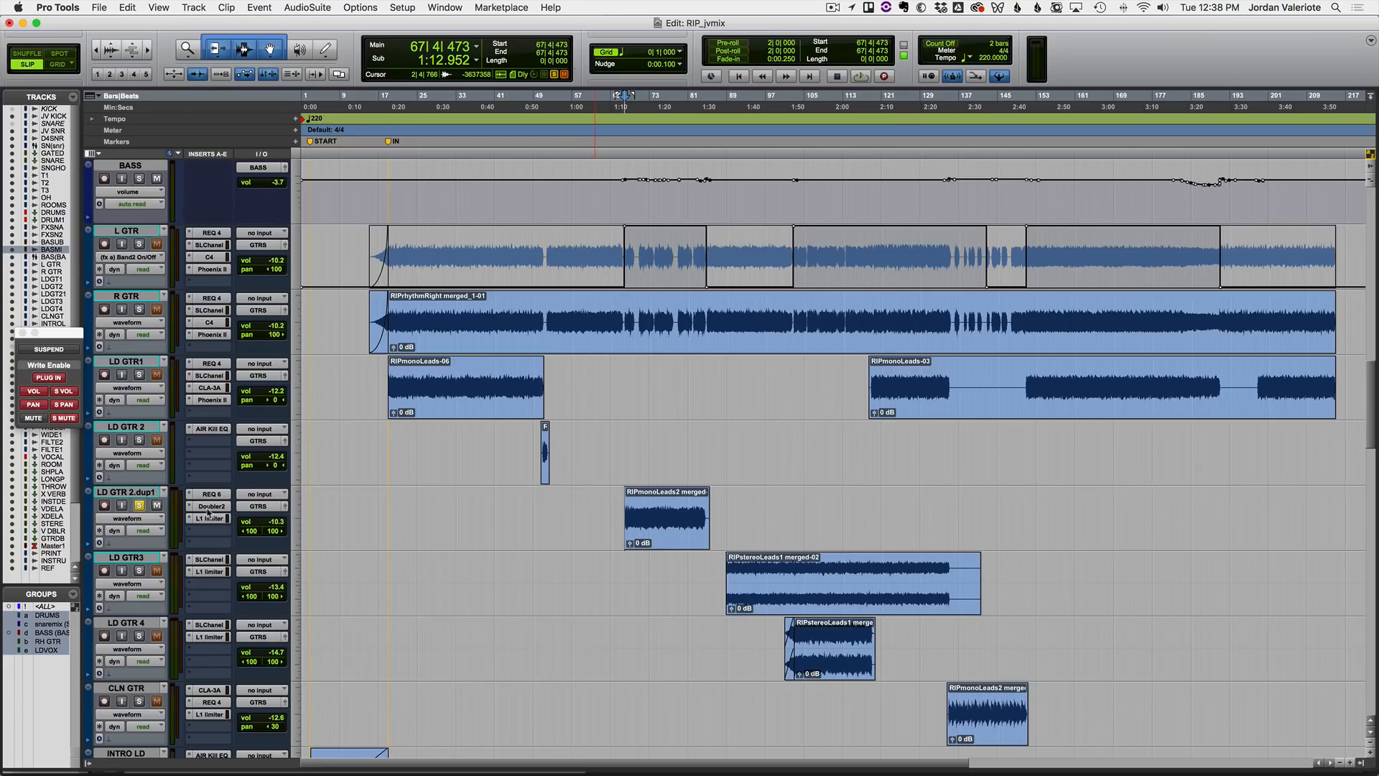
left_click(208, 507)
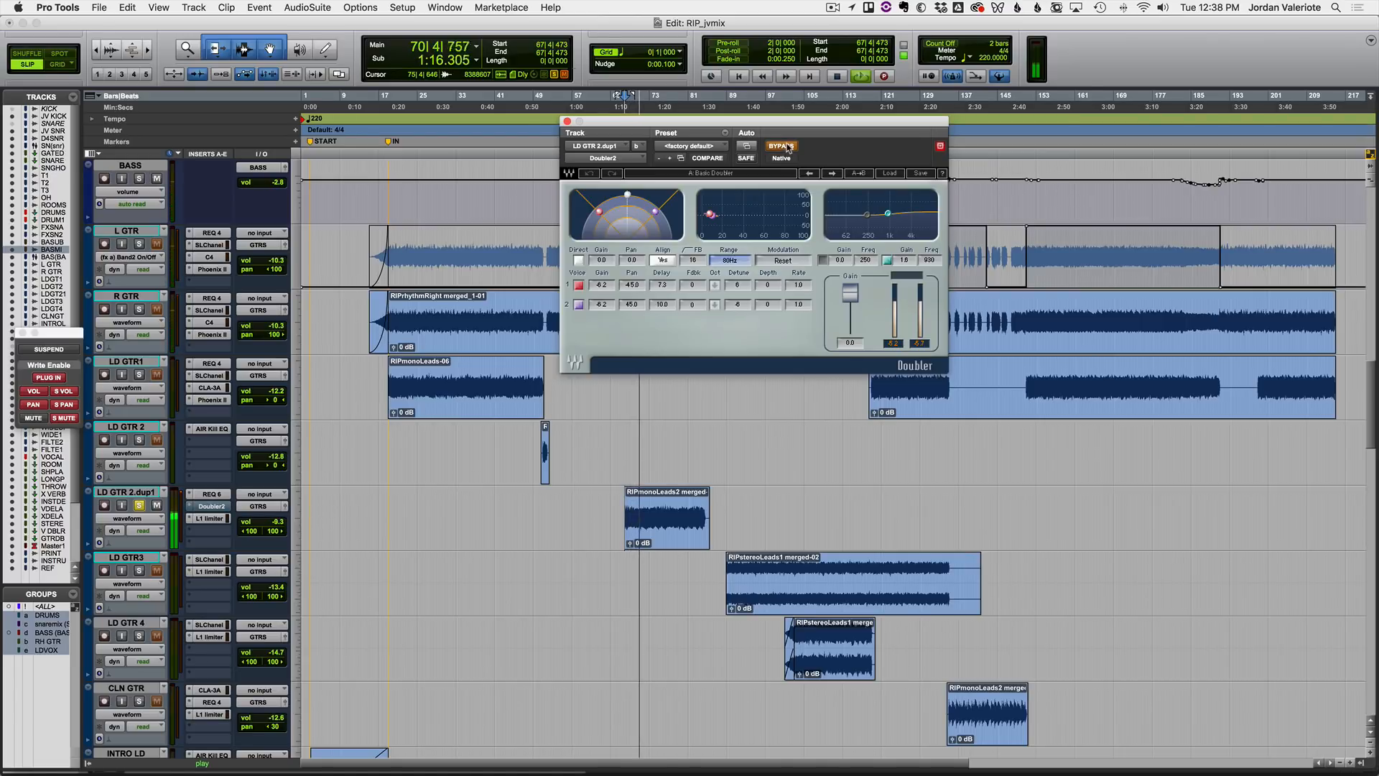
left_click(786, 147)
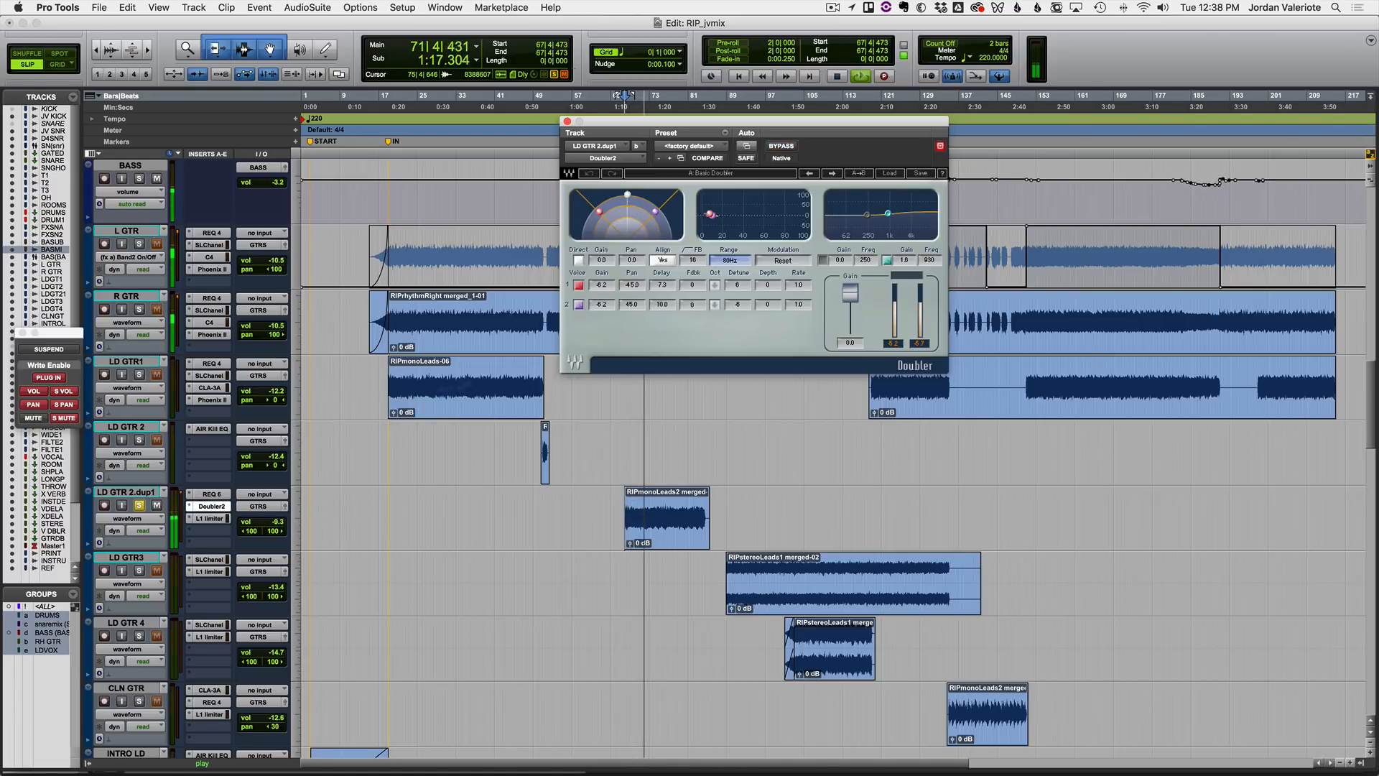
left_click(223, 507)
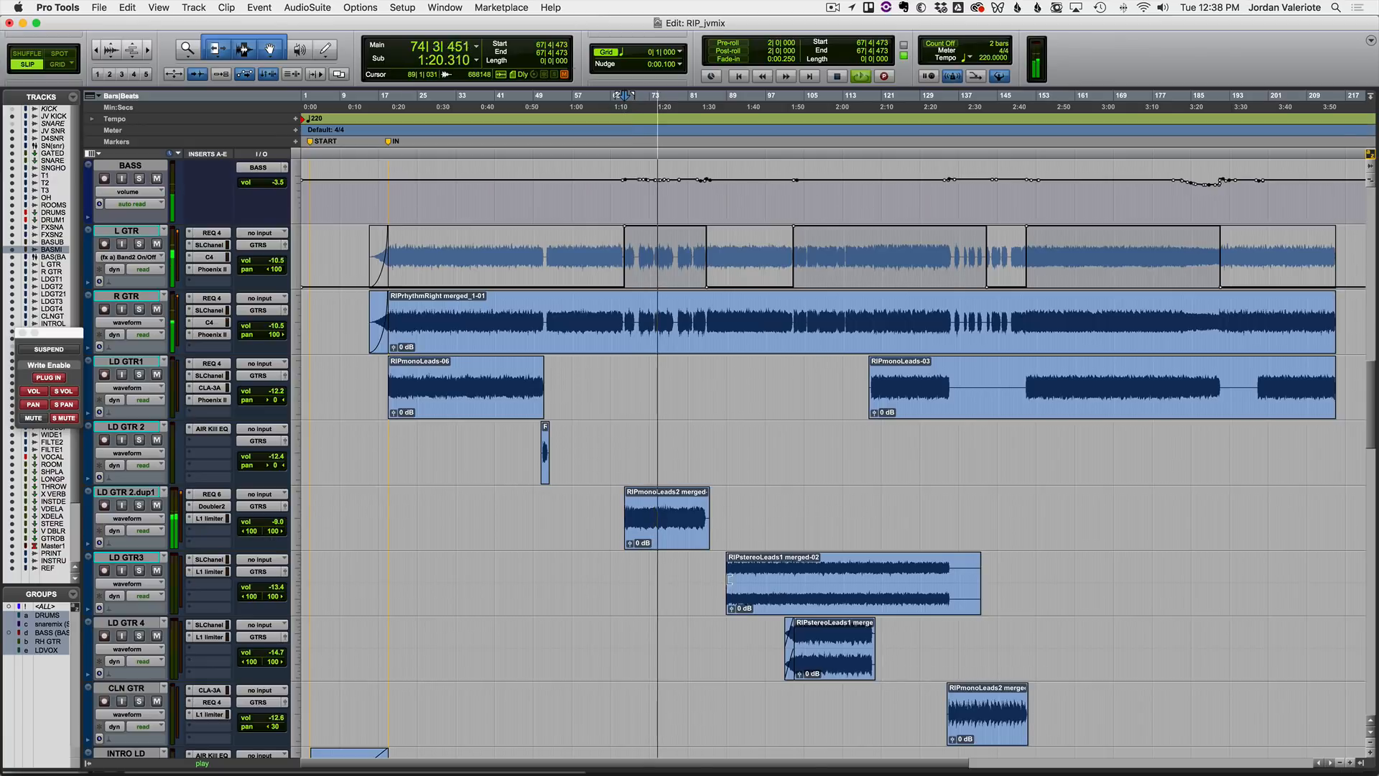
Play LD GTR3 from its clip, soloed and in the mix, and compare its SSLChannel bypassed and active.
left_click(727, 579)
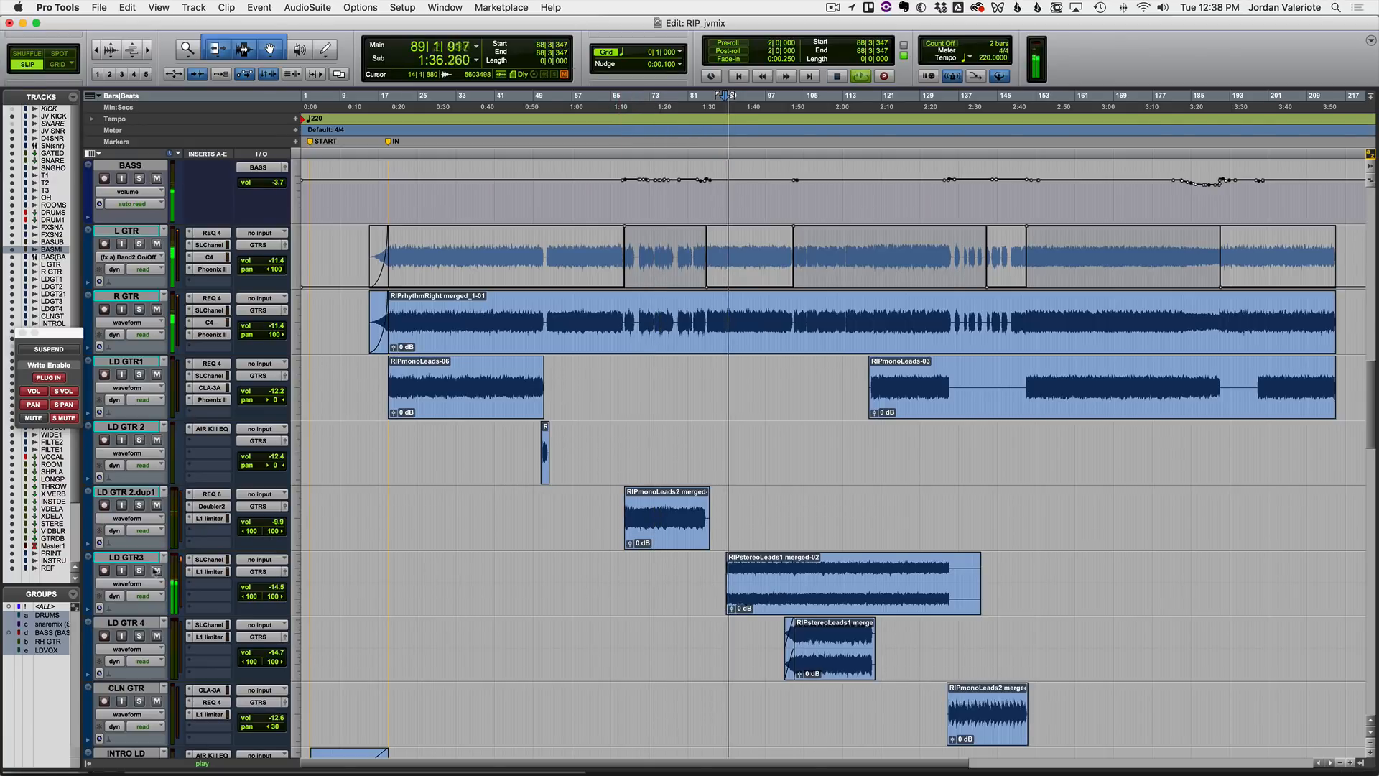
left_click(139, 570)
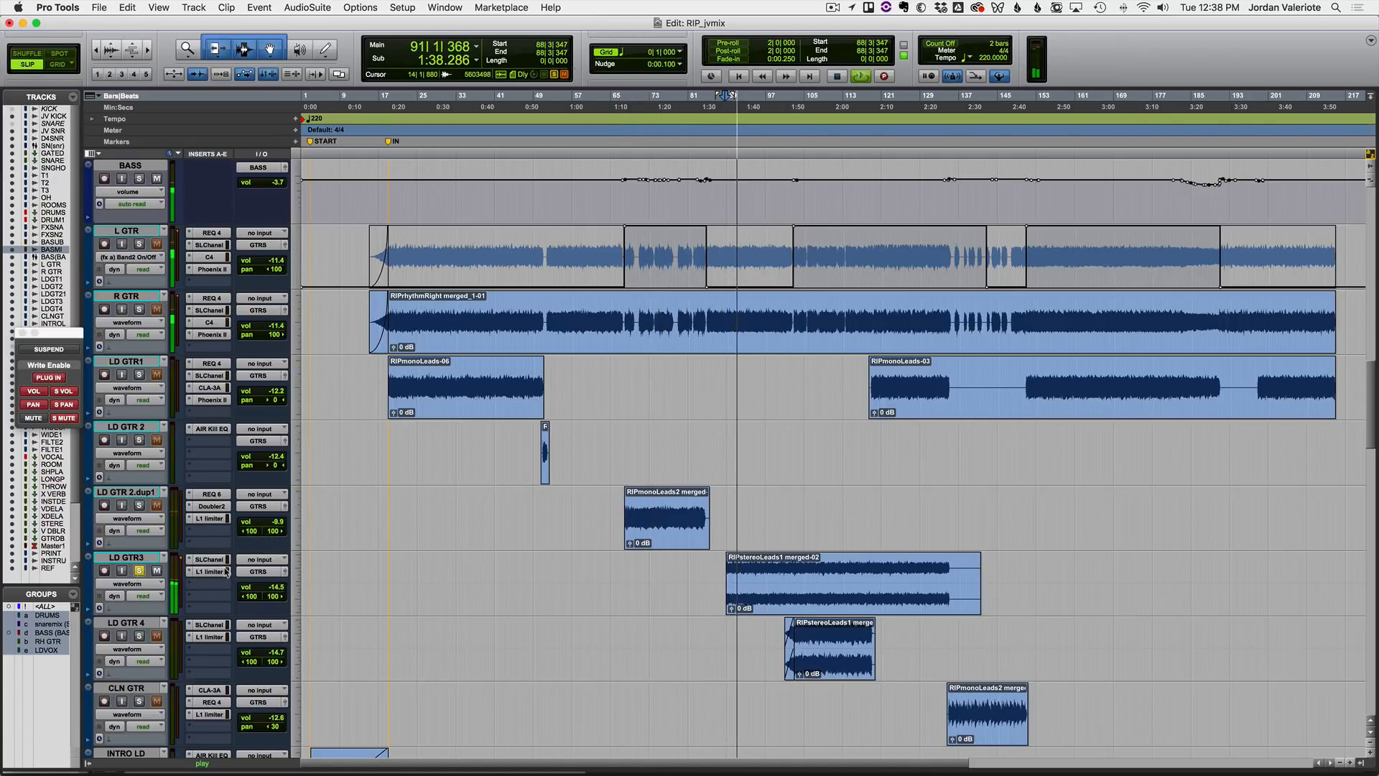
left_click(215, 560)
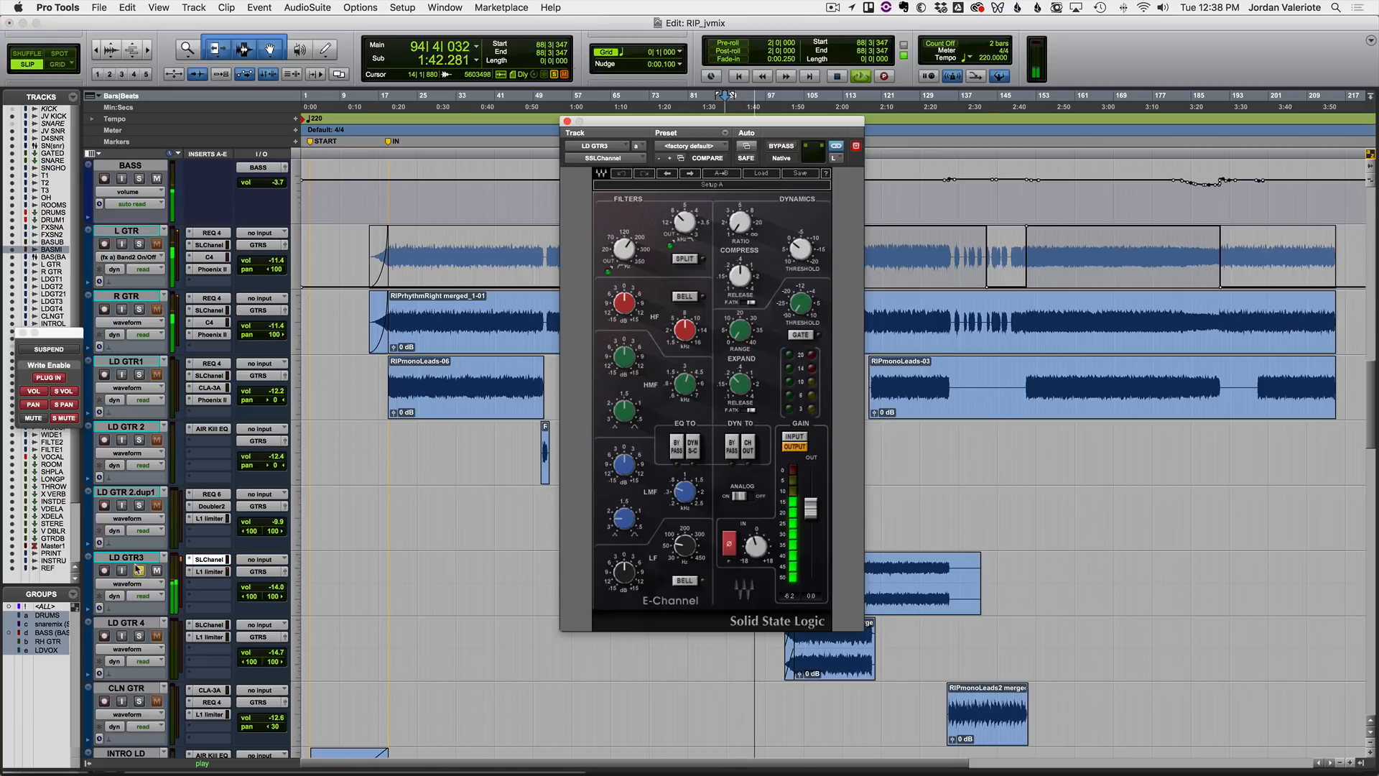
key("space")
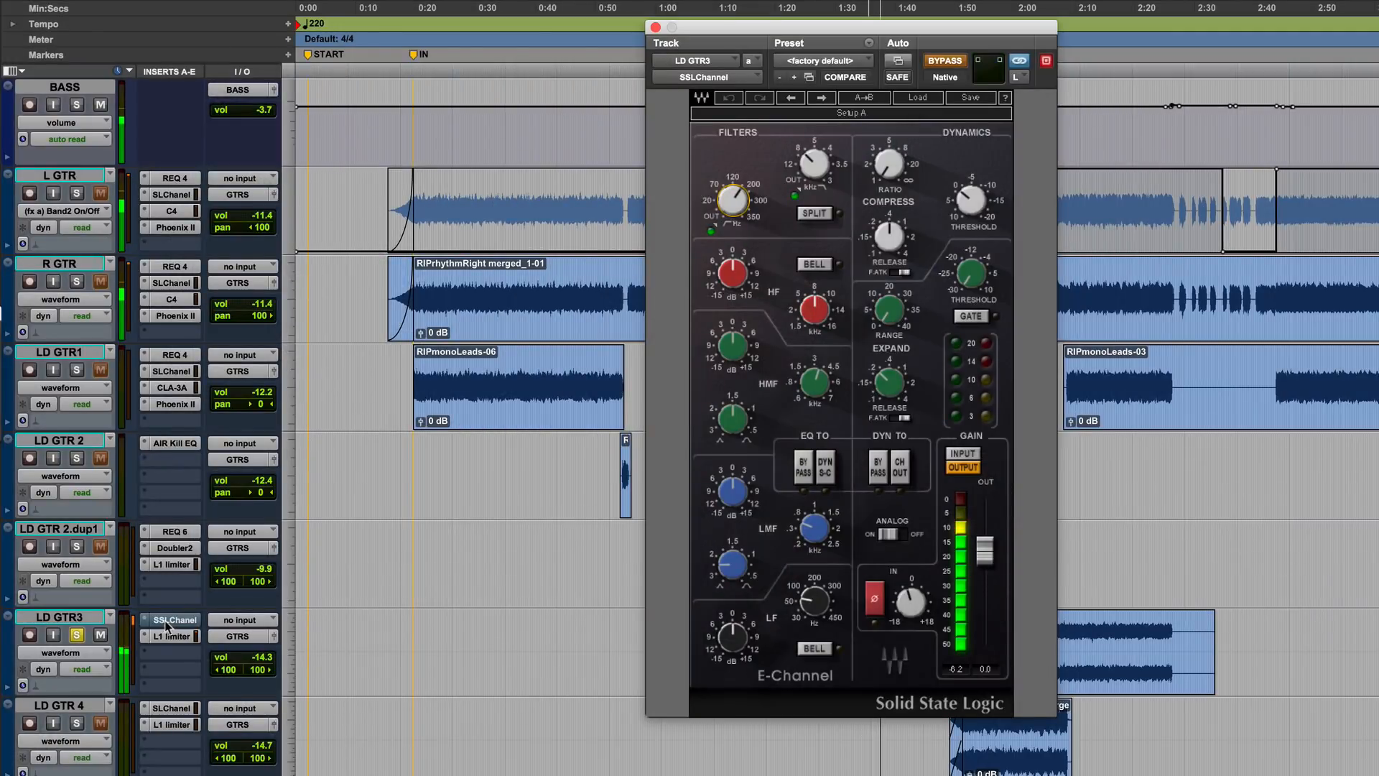
left_click(77, 635)
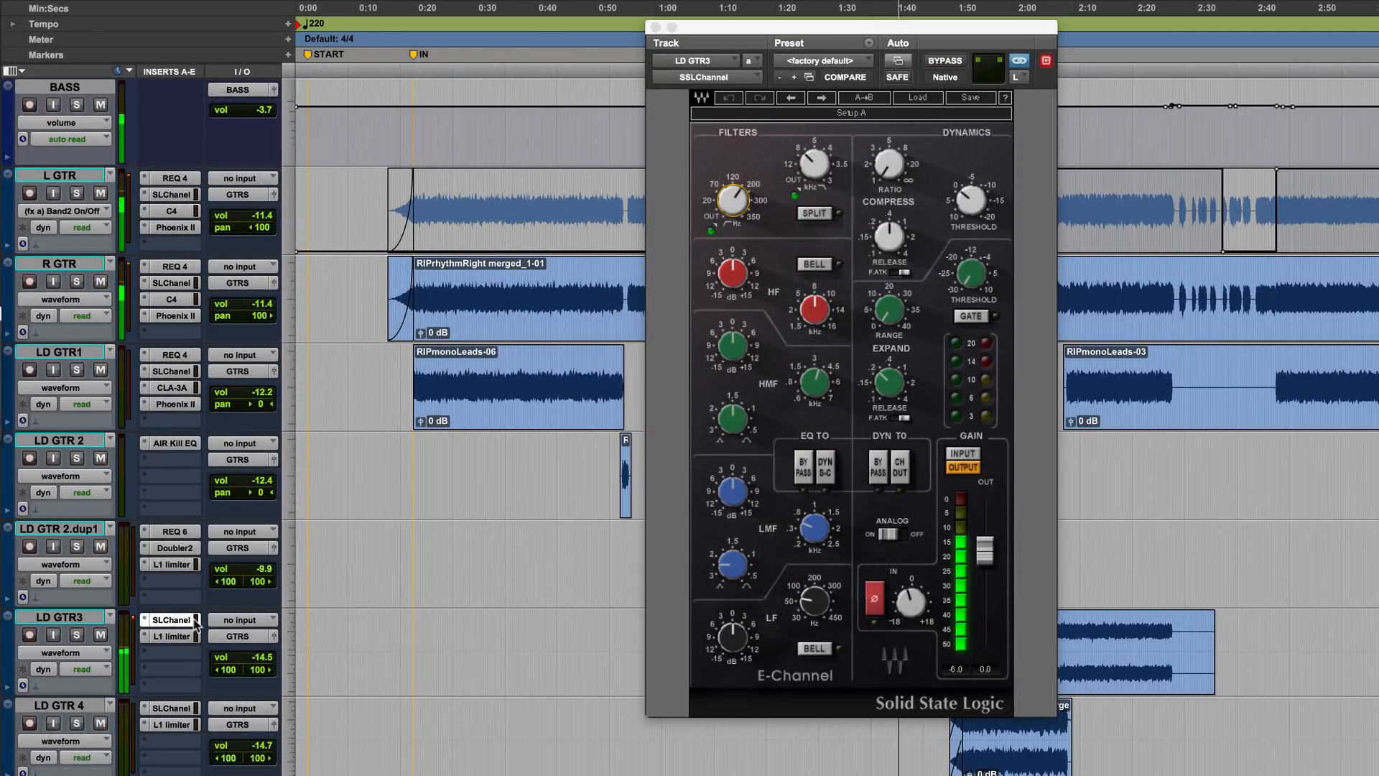
left_click(154, 622)
Show the volume automation on L GTR and examine the volume rides on the bass, drum bus and snare tracks during playback.
scroll(434, 576, "up", 5)
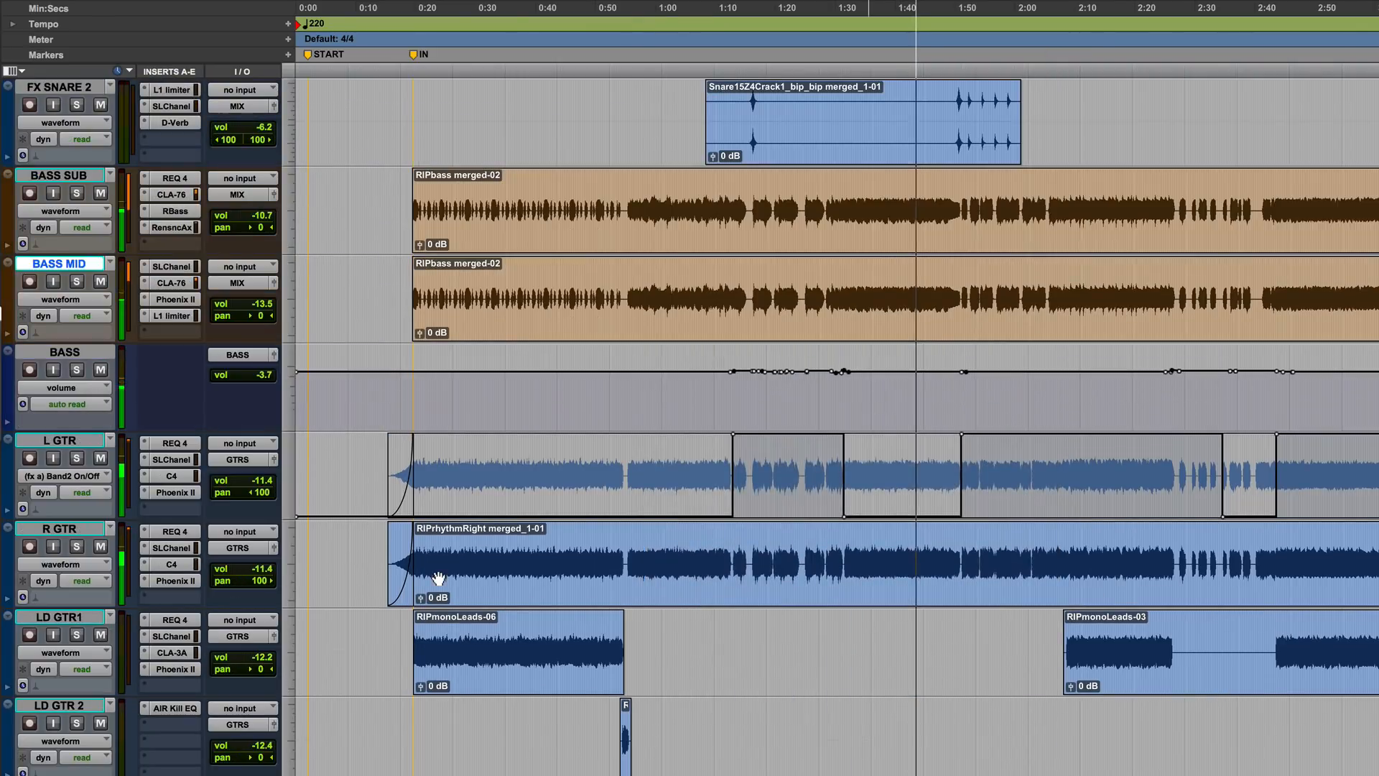
key("minus")
key("minus")
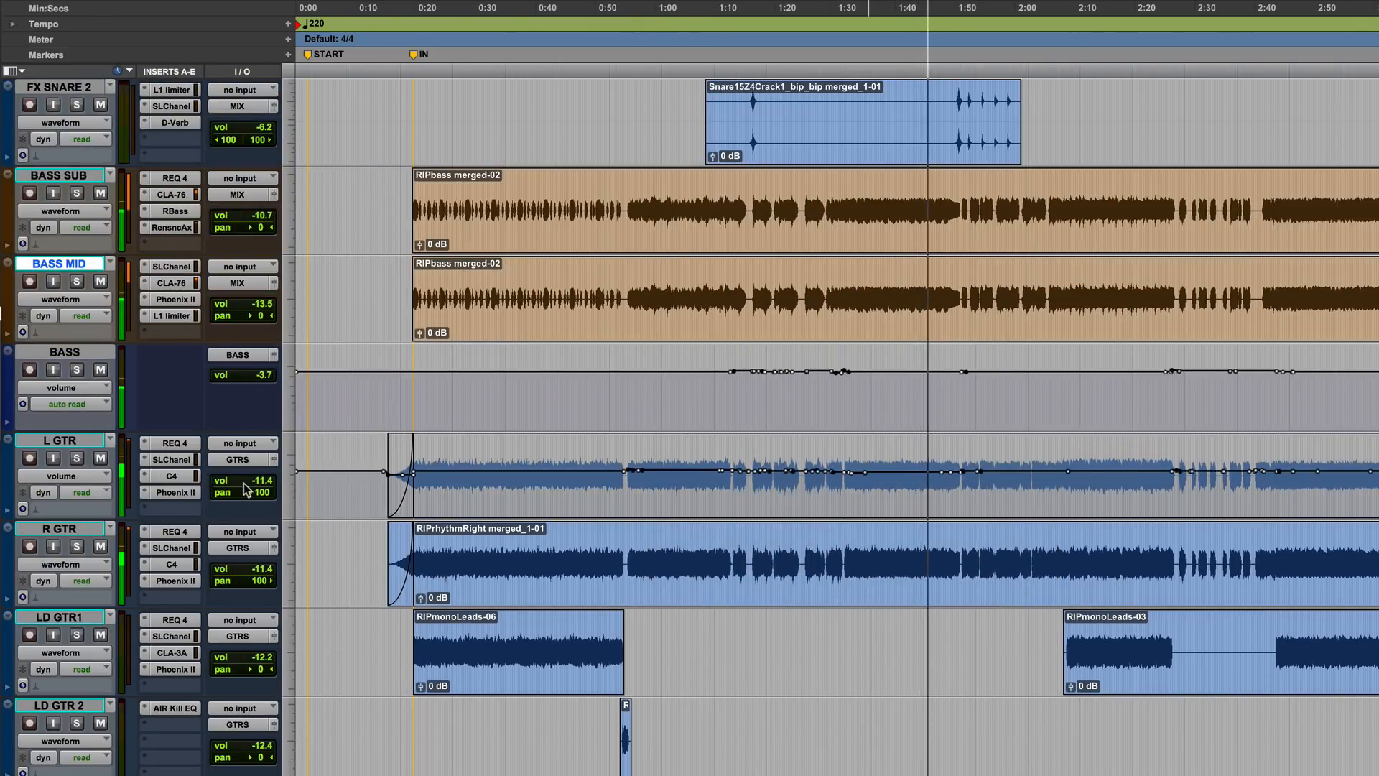
scroll(510, 452, "up", 5)
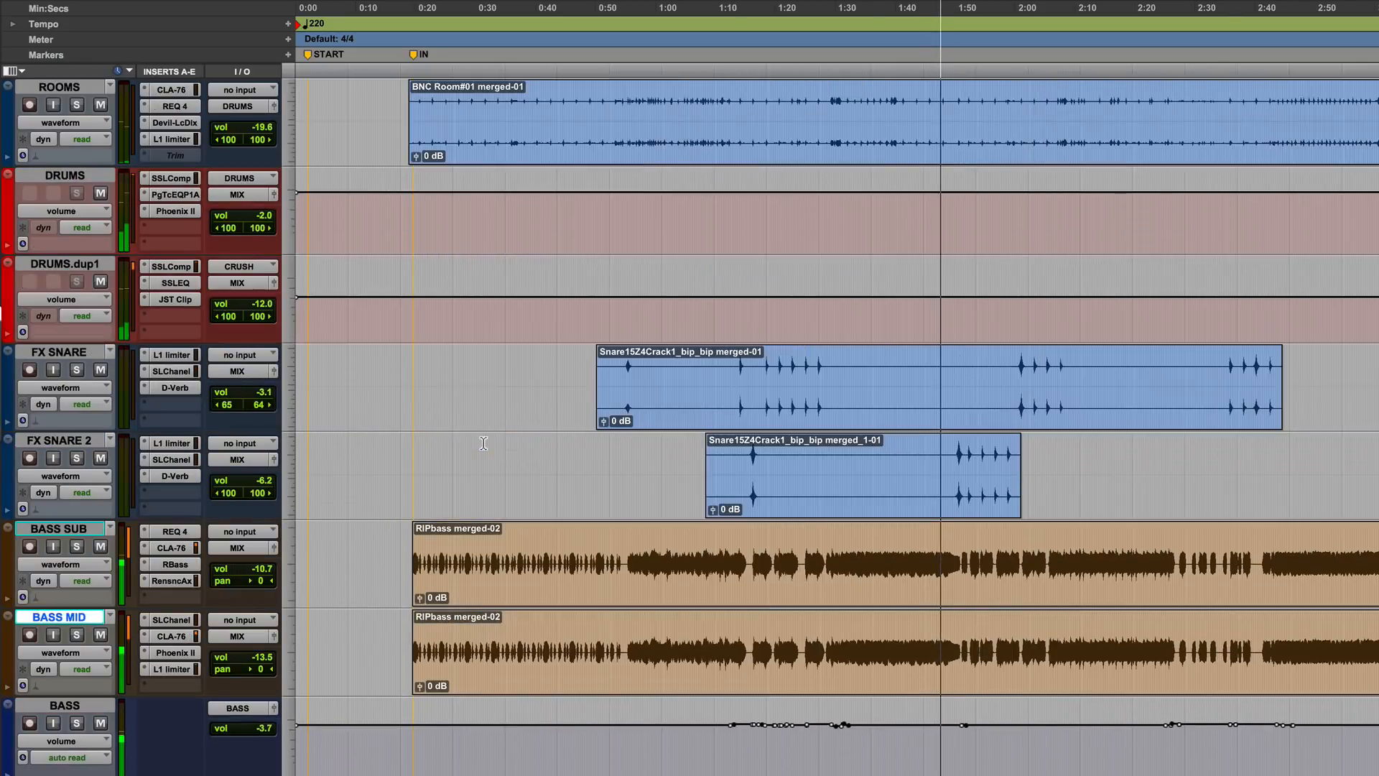
scroll(516, 448, "up", 5)
scroll(515, 448, "up", 5)
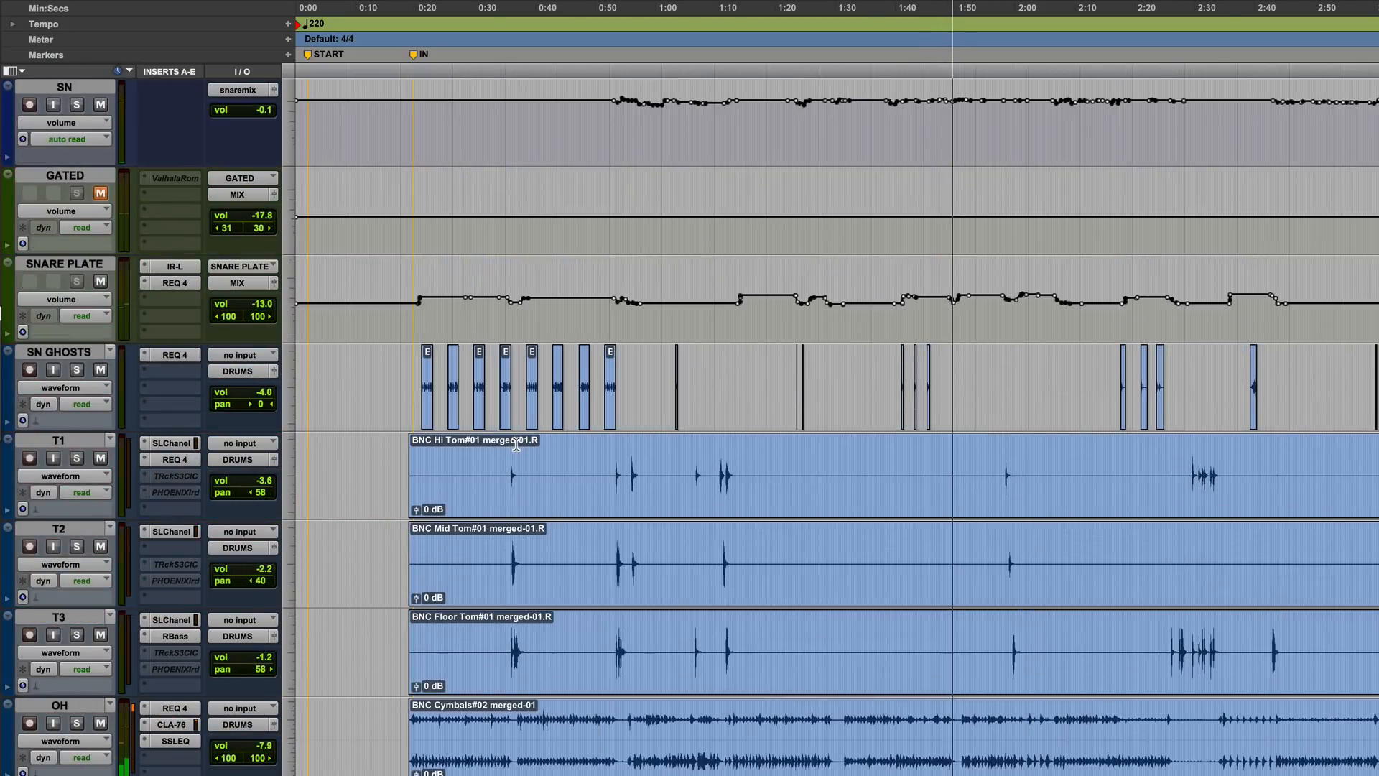
scroll(516, 443, "up", 2)
scroll(516, 443, "up", 1)
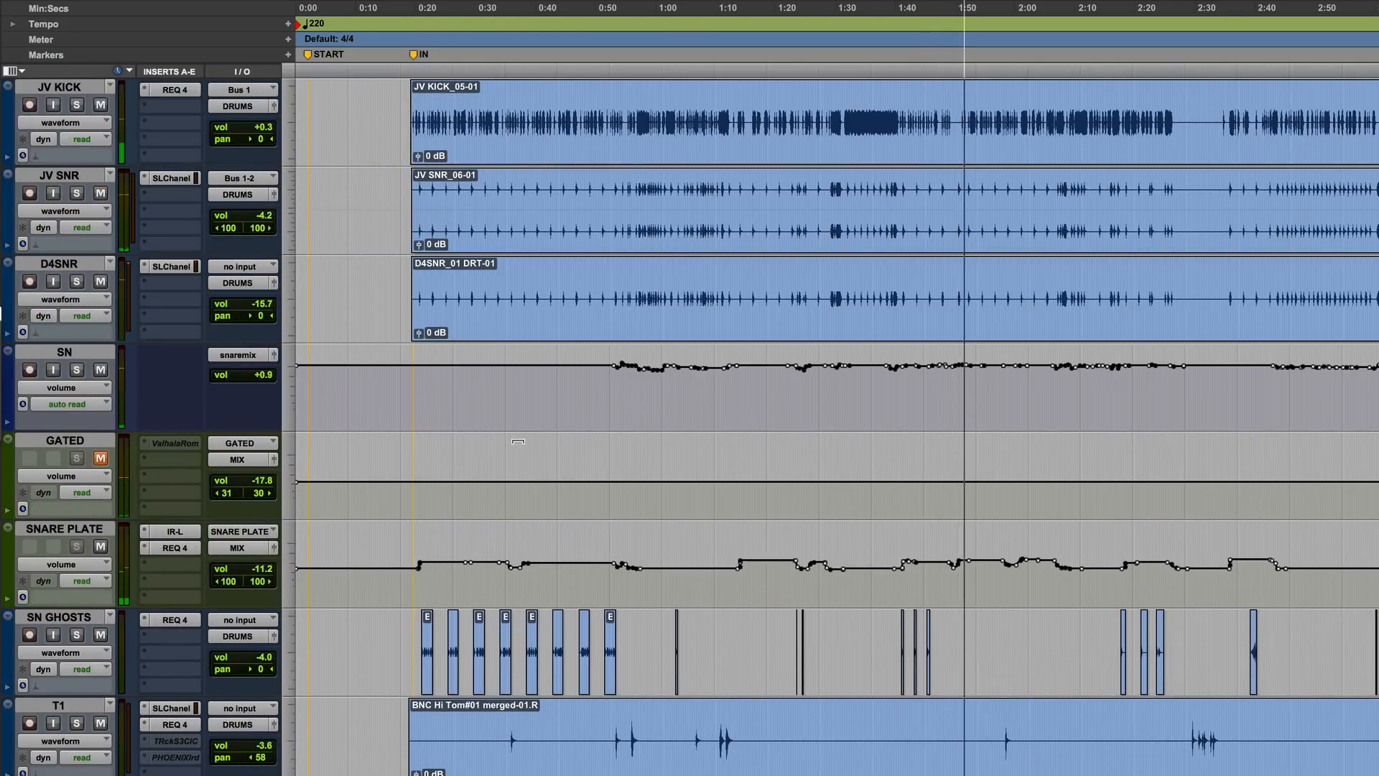
Switch to the Mix window and look over the guitar, keys and vocal channel strips during playback.
key("super+equal")
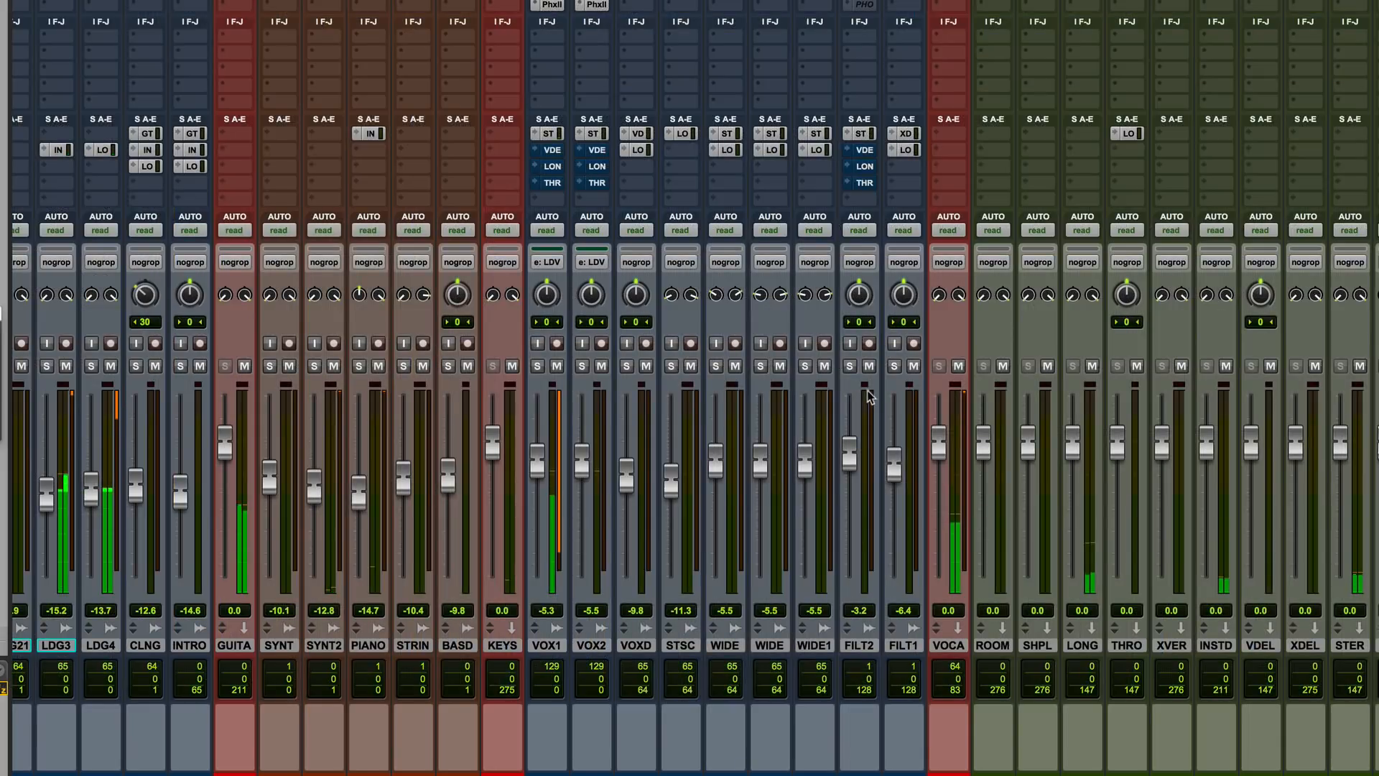
scroll(802, 344, "left", 5)
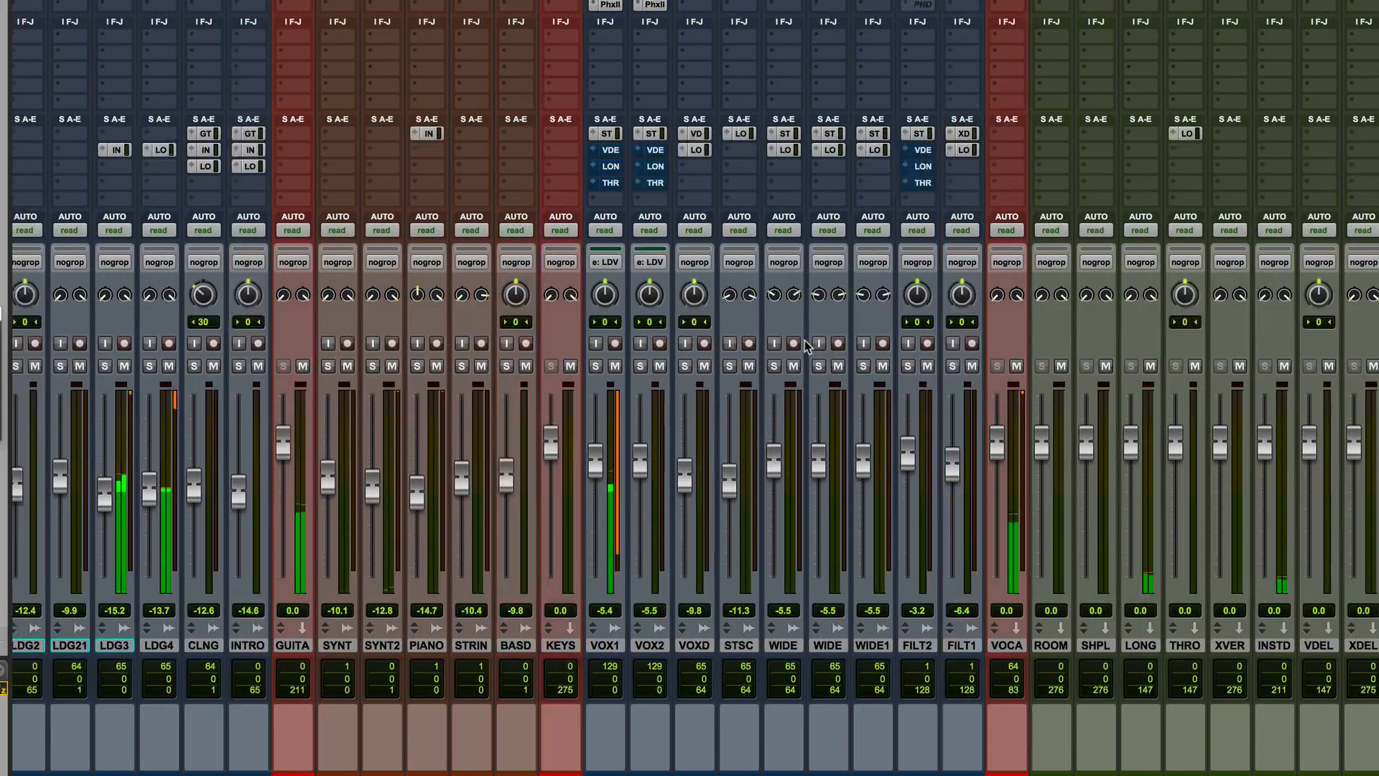